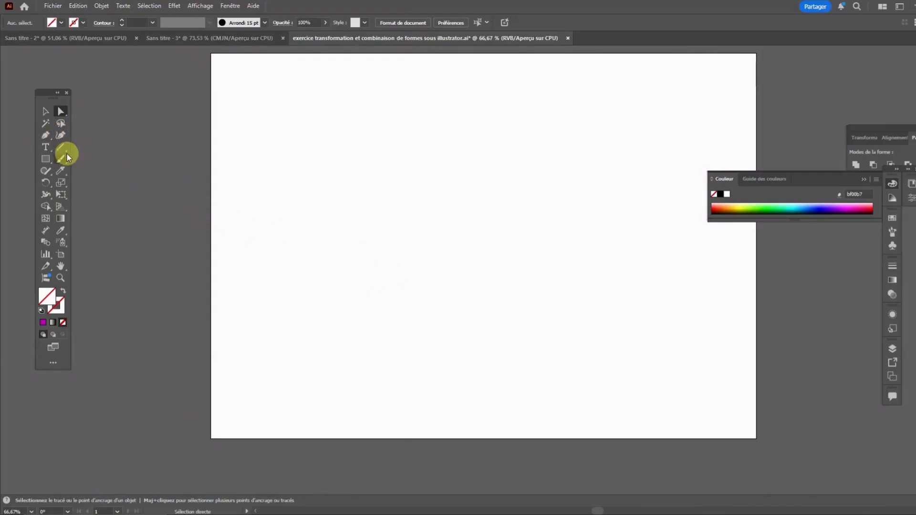
Activate the Line tool (Outil Trait) and arrange the workspace with Pathfinder moved inward and Propriétés displayed
left_click_drag(62, 150, 89, 151)
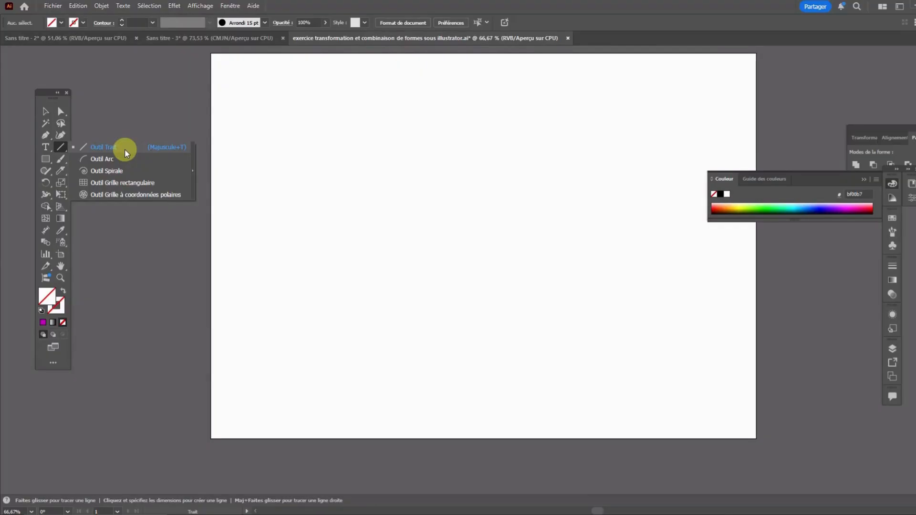
left_click(63, 148)
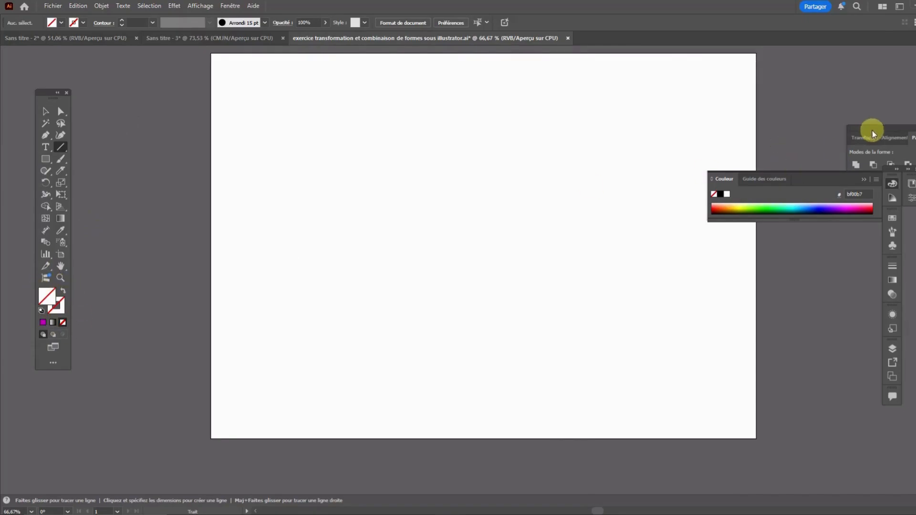
left_click_drag(869, 129, 774, 85)
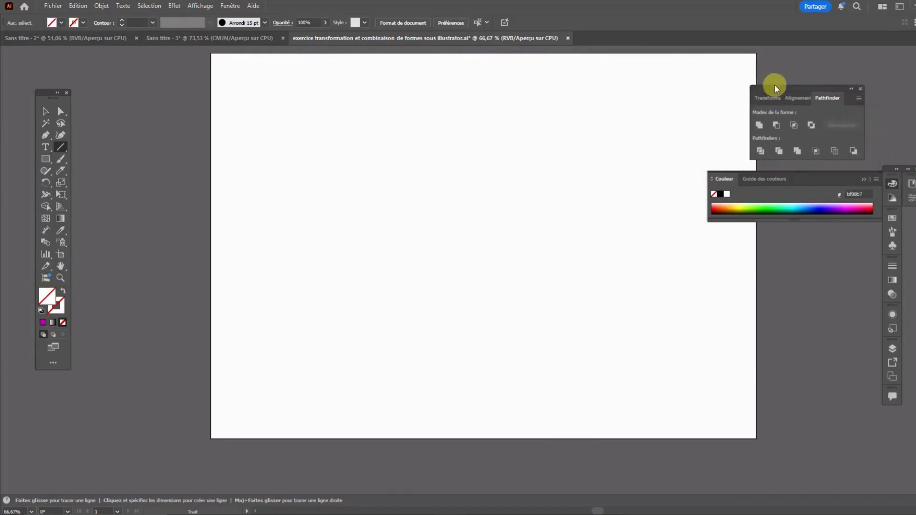
left_click(234, 5)
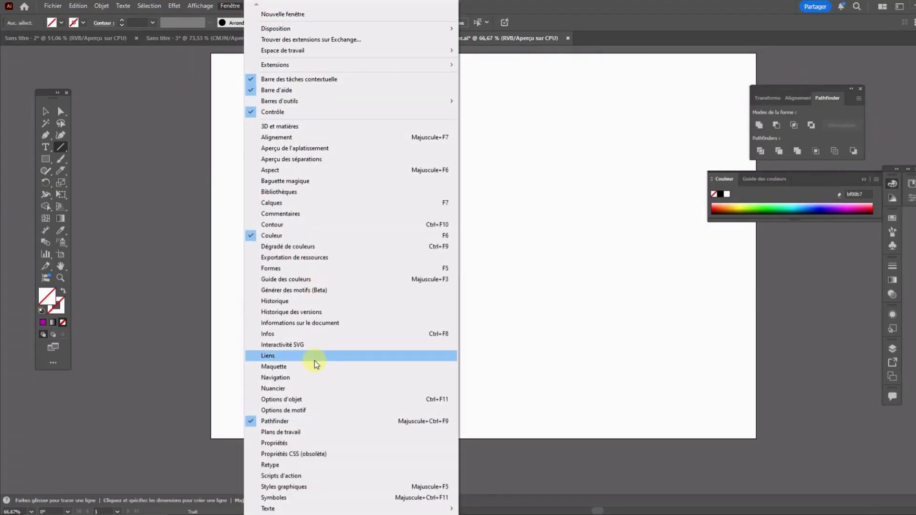
left_click(310, 444)
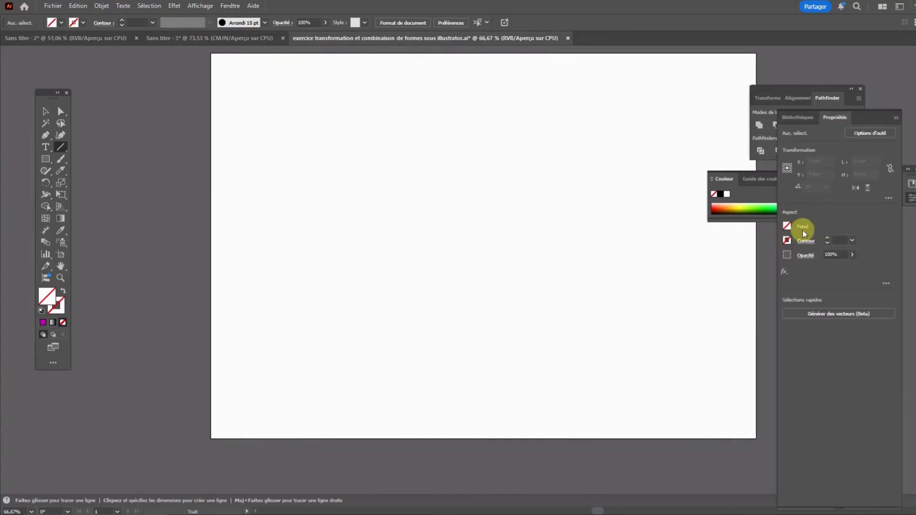
Give the stroke the solid purple colour bf00b7, leaving the fill empty
left_click(61, 304)
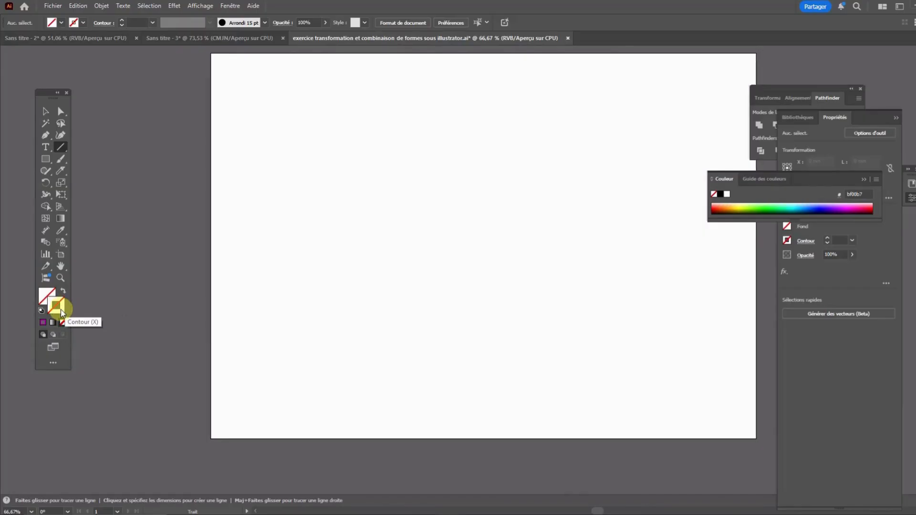
left_click(43, 322)
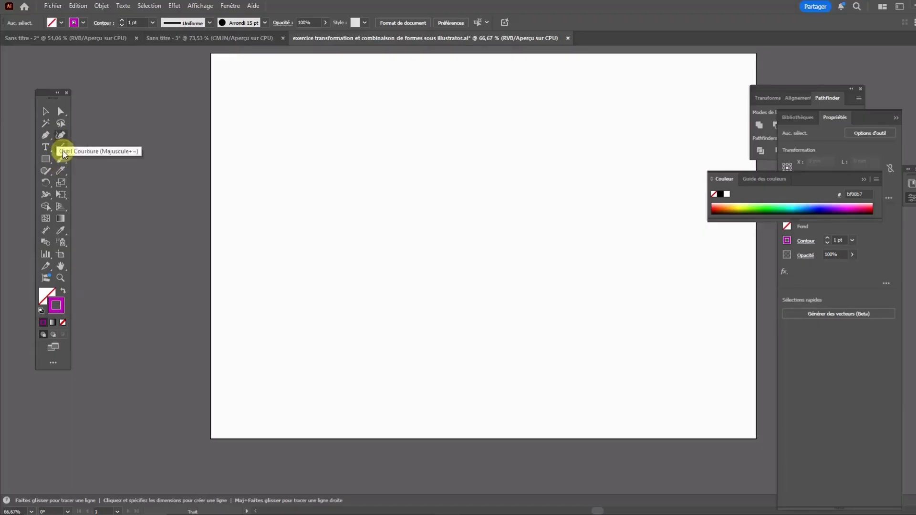
Set the Line tool's length to 20 mm and angle to 45°, and try to place a line on the artboard
double_click(61, 149)
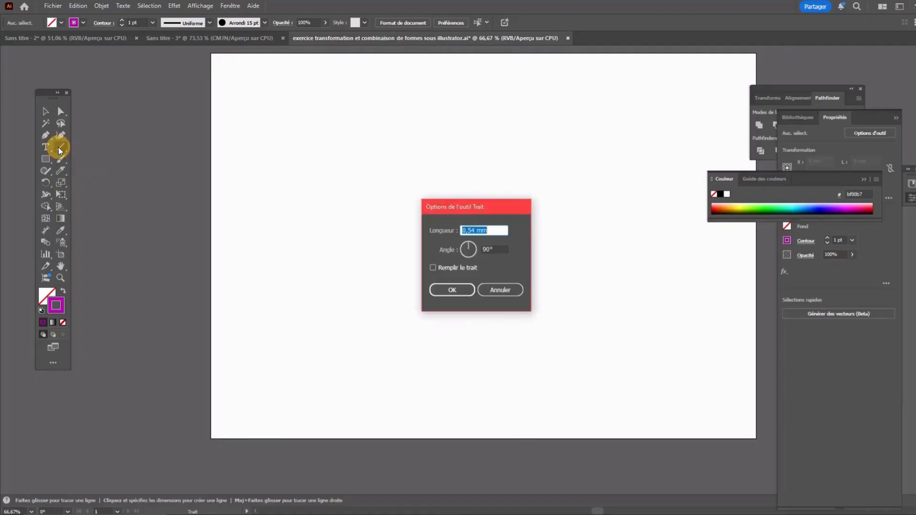
left_click(474, 231)
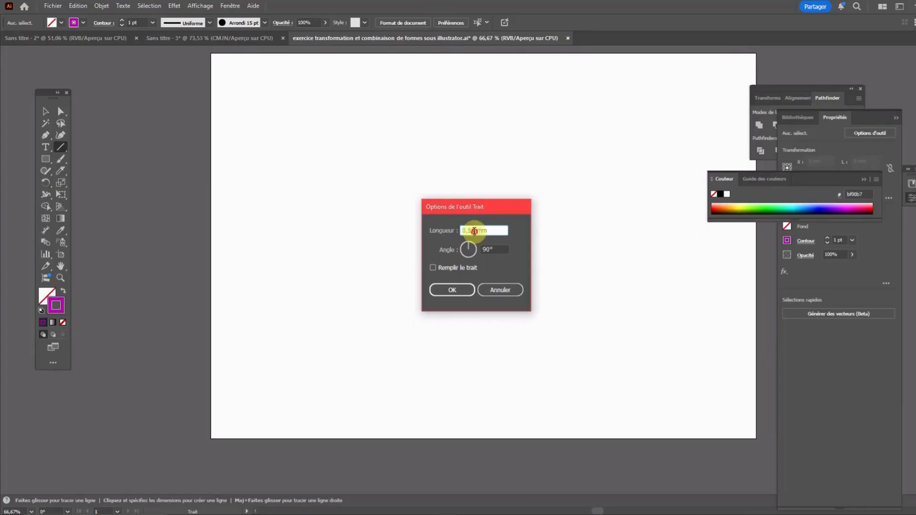
double_click(473, 230)
type("20")
left_click(474, 243)
left_click_drag(474, 243, 473, 245)
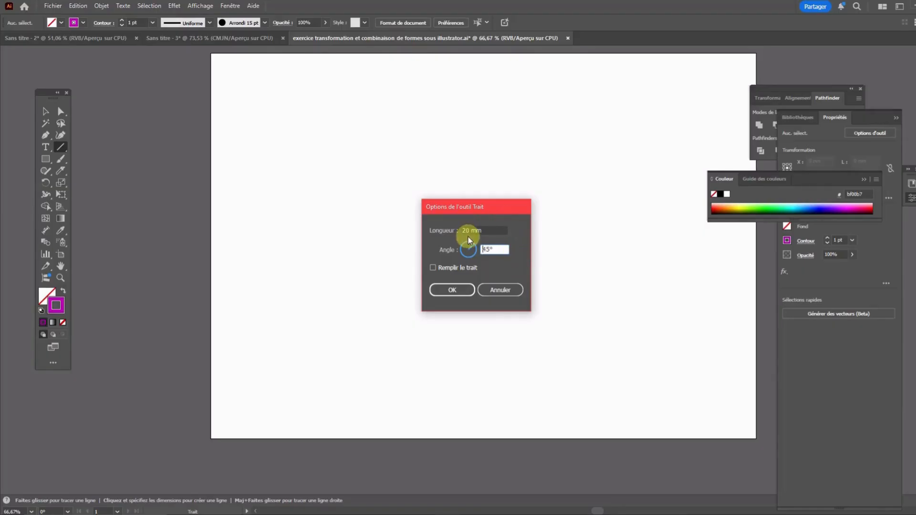
left_click(460, 286)
left_click(391, 195)
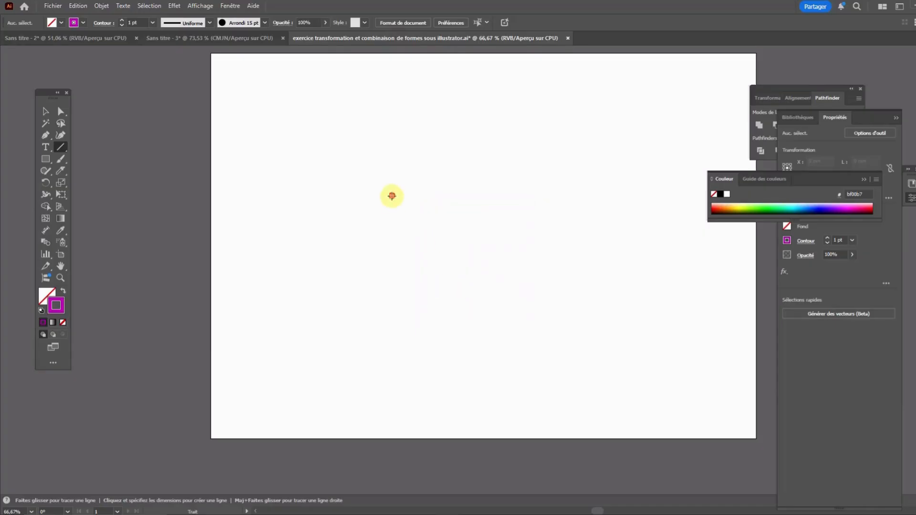
Draw a diagonal line about 49 mm long on the artboard's left half, and swing its lower end up to the right
left_click(64, 145)
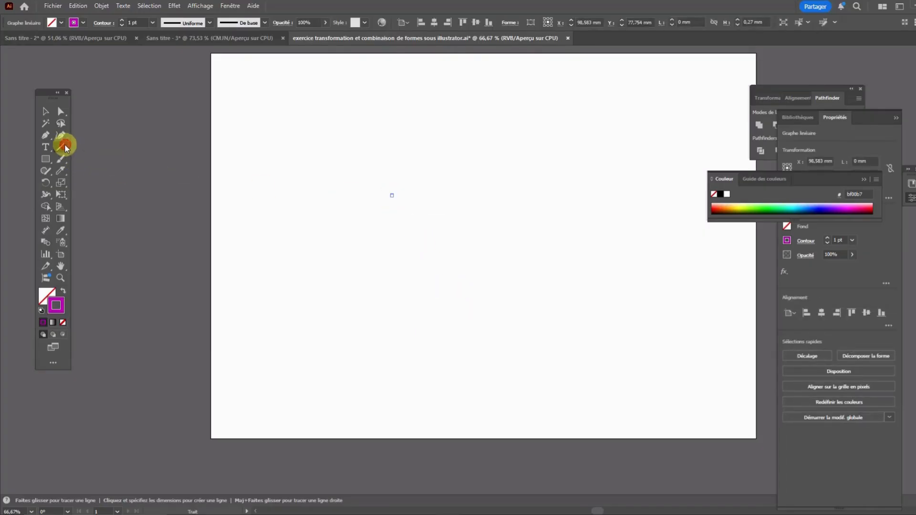
left_click(81, 149)
left_click_drag(325, 210, 375, 283)
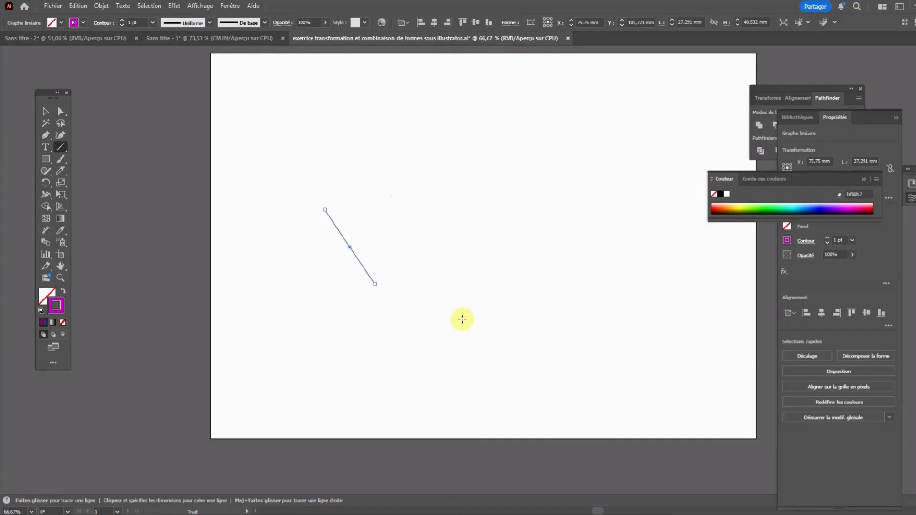
double_click(61, 147)
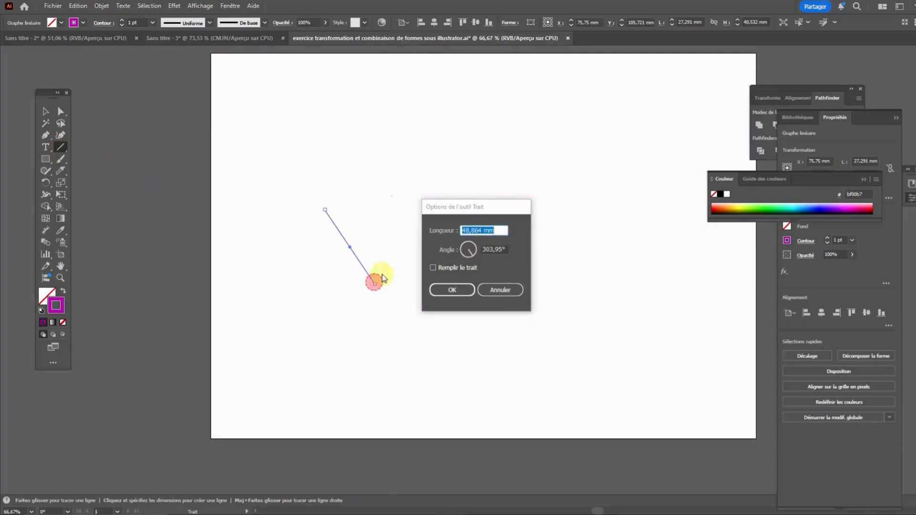
left_click(496, 290)
left_click_drag(325, 210, 463, 157)
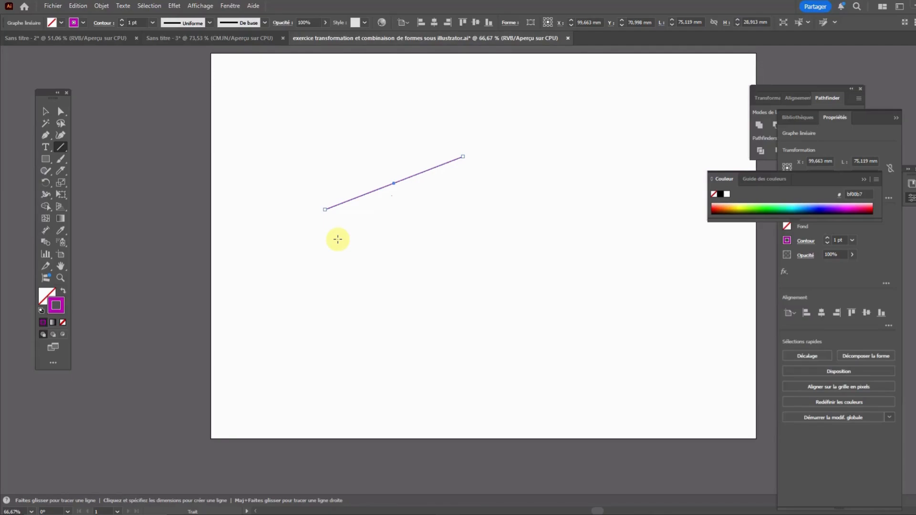
Draw a nearly horizontal line about 81 mm wide, a vertical line beside it, and one about 103 mm wide near the artboard's bottom right
left_click_drag(338, 240, 337, 113)
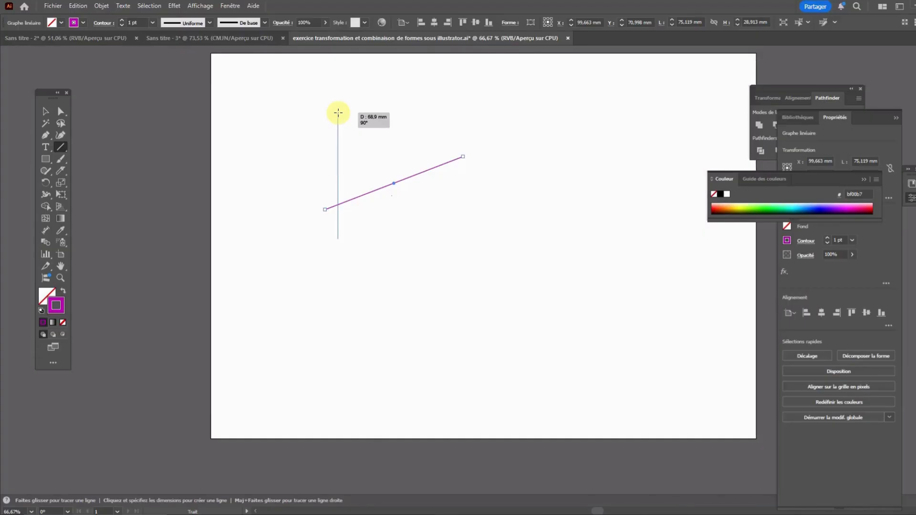
left_click_drag(338, 113, 485, 234)
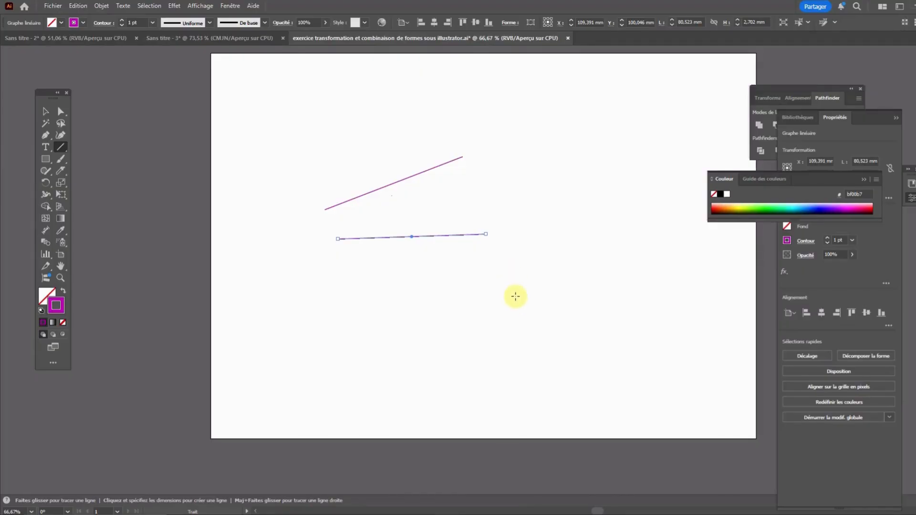
left_click_drag(523, 307, 507, 185)
left_click_drag(506, 348, 695, 358)
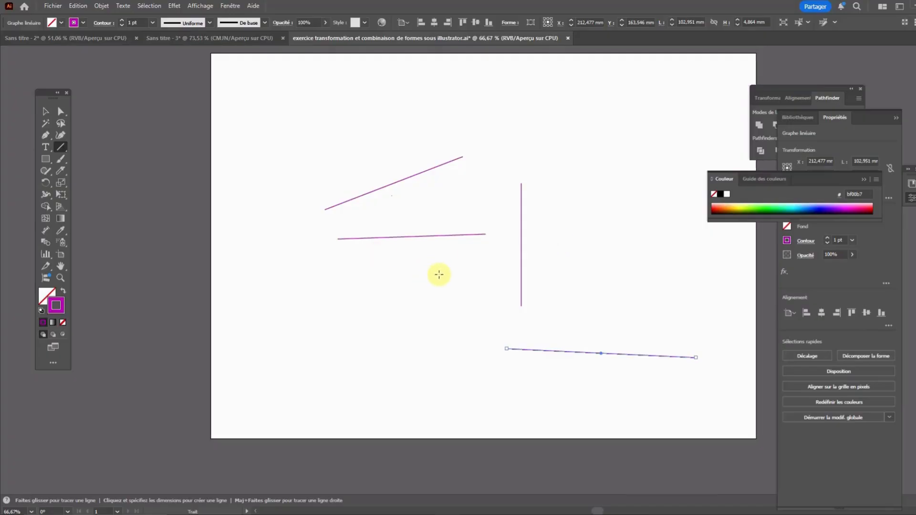
Swap fill and stroke, and draw a sloping line about 89 mm long across the artboard's lower left
left_click(63, 290)
left_click_drag(296, 317, 454, 356)
Select the sloping line at the artboard's lower left and give its stroke the solid purple colour bf00b7
left_click(61, 111)
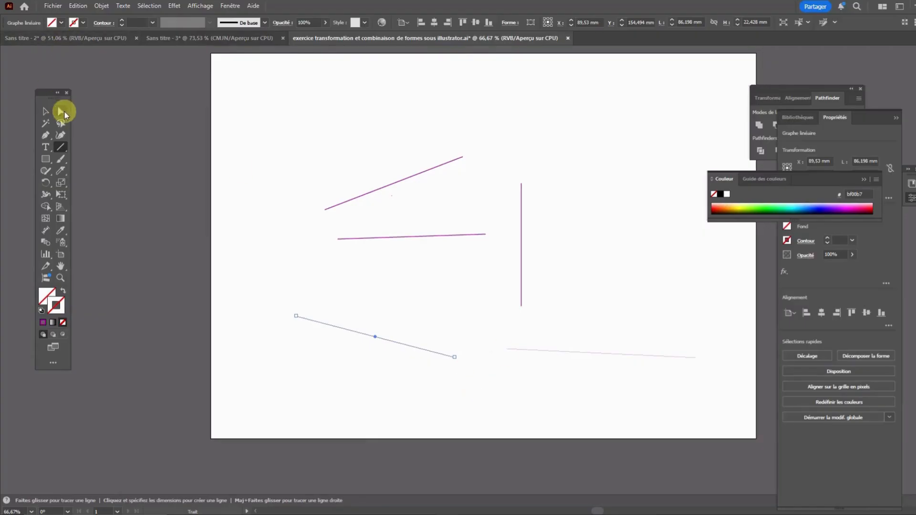
key("Delete")
left_click_drag(262, 298, 472, 406)
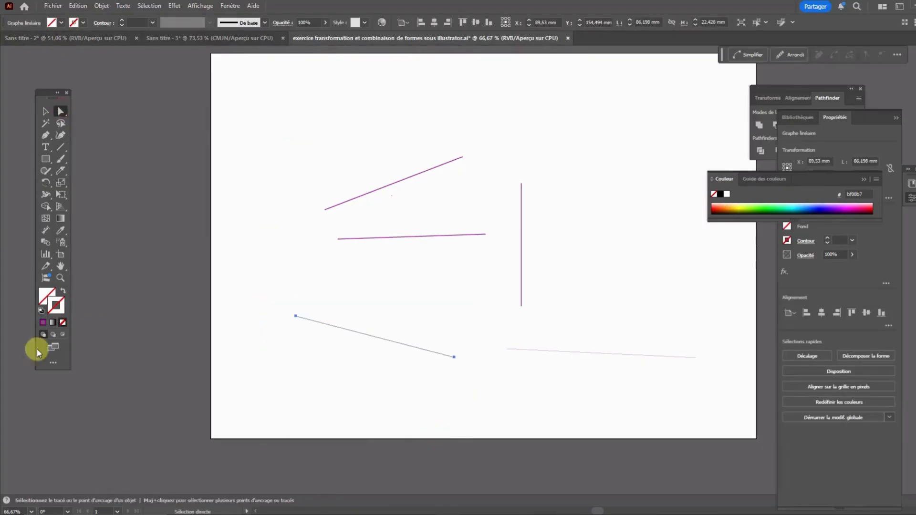
left_click(43, 322)
left_click(387, 388)
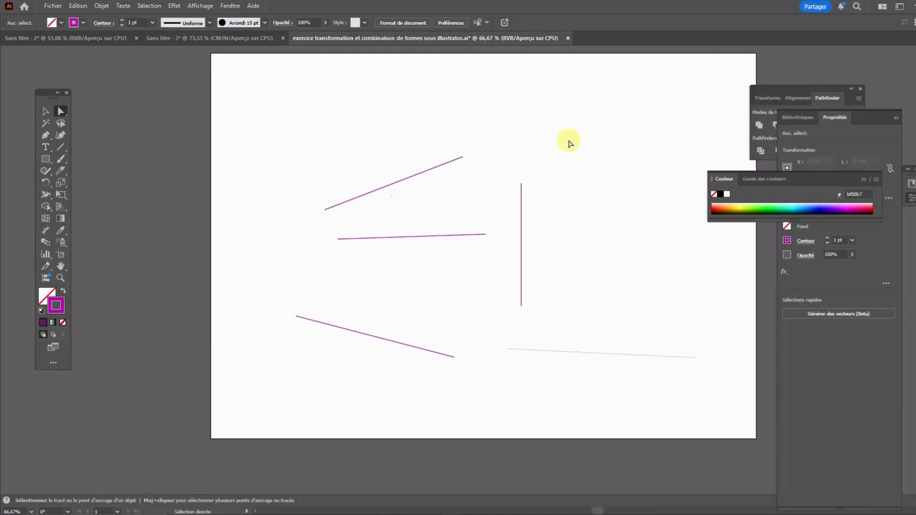
Draw three more slanted lines, one above the upper-left line and two at the artboard's upper right, the last about 55 mm long
left_click(60, 146)
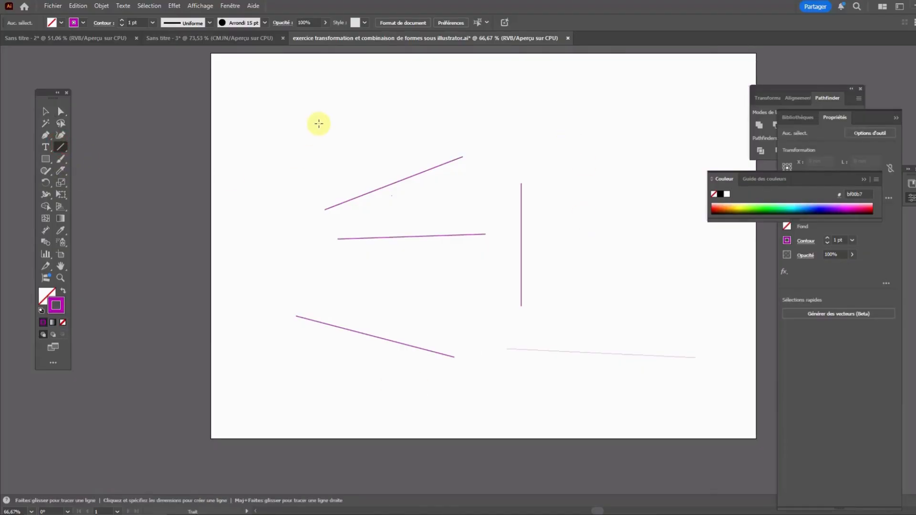
left_click_drag(318, 123, 458, 143)
left_click_drag(546, 150, 616, 96)
left_click_drag(603, 148, 638, 242)
double_click(61, 149)
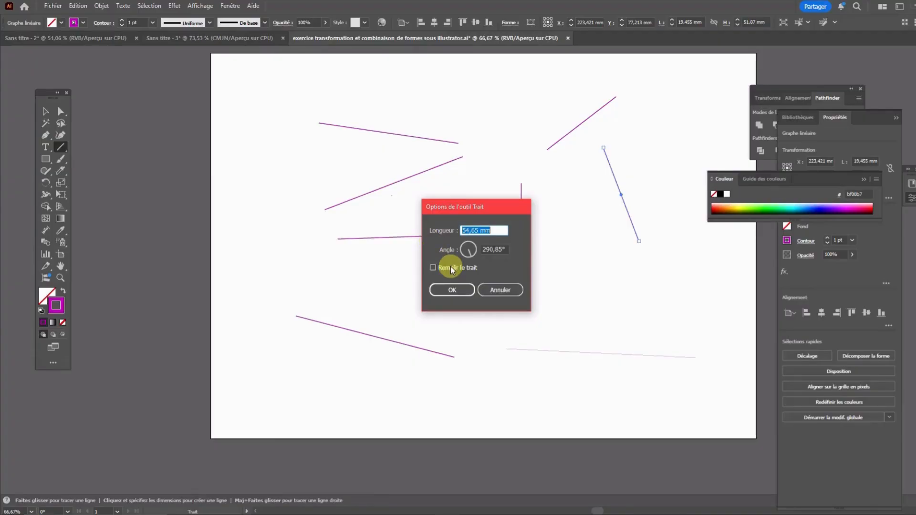
left_click(496, 290)
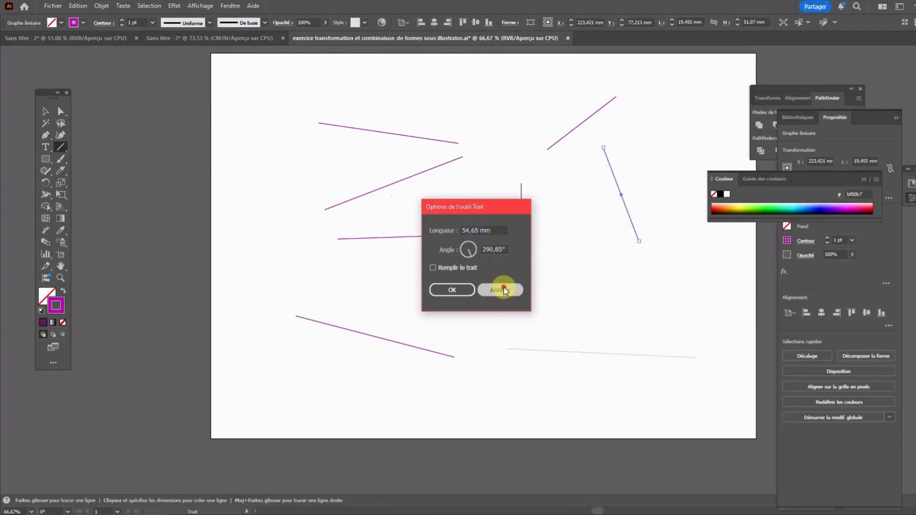
Draw a closed arc about 38 mm wide and 43 mm high at the artboard's upper left with the Arc tool
left_click(61, 146)
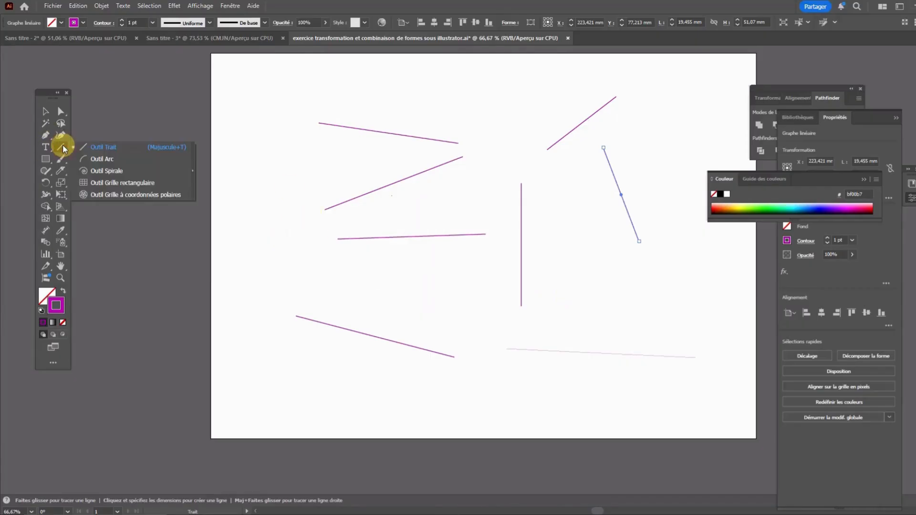
left_click(85, 156)
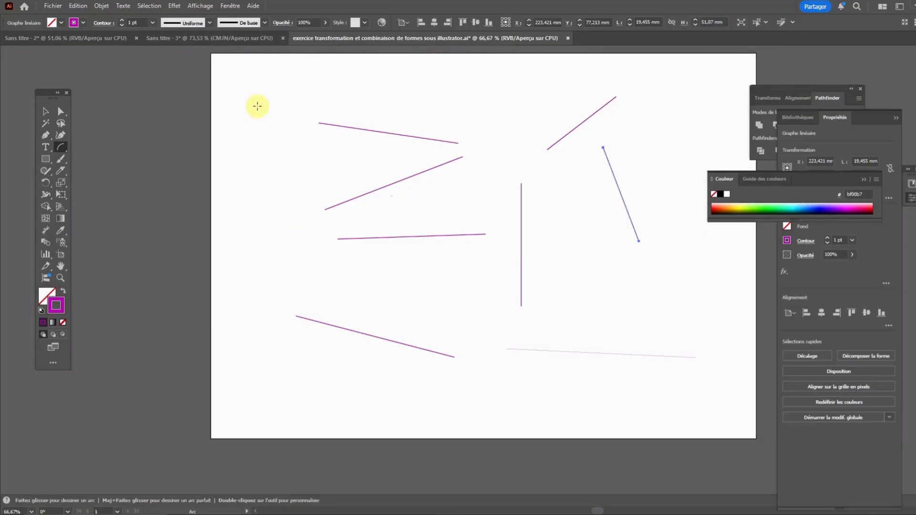
left_click_drag(251, 104, 320, 183)
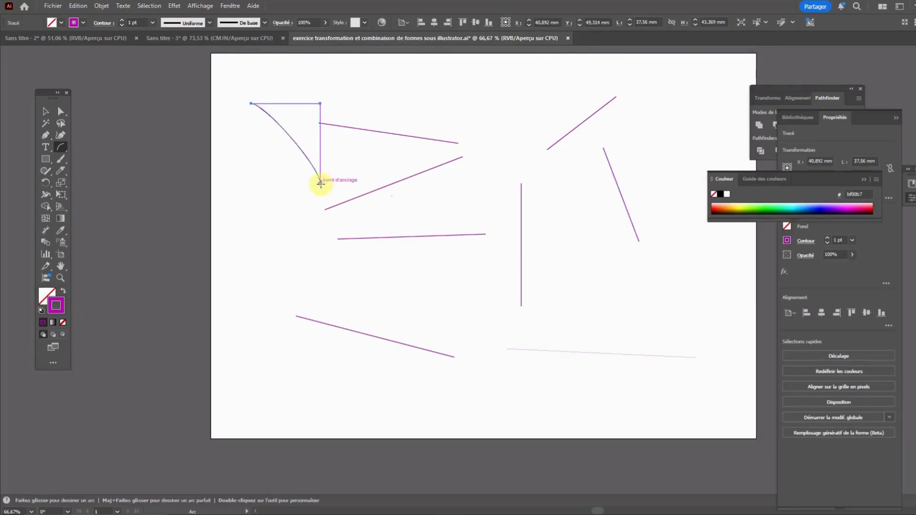
Set the Arc tool's type to Ouvert and draw an arc about 89 mm wide and 46 mm high on the artboard's right side
double_click(61, 150)
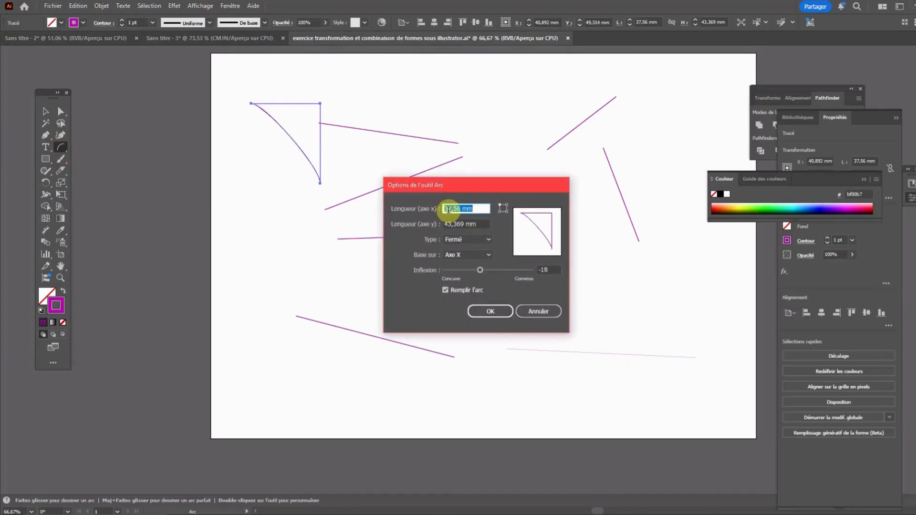
left_click(467, 239)
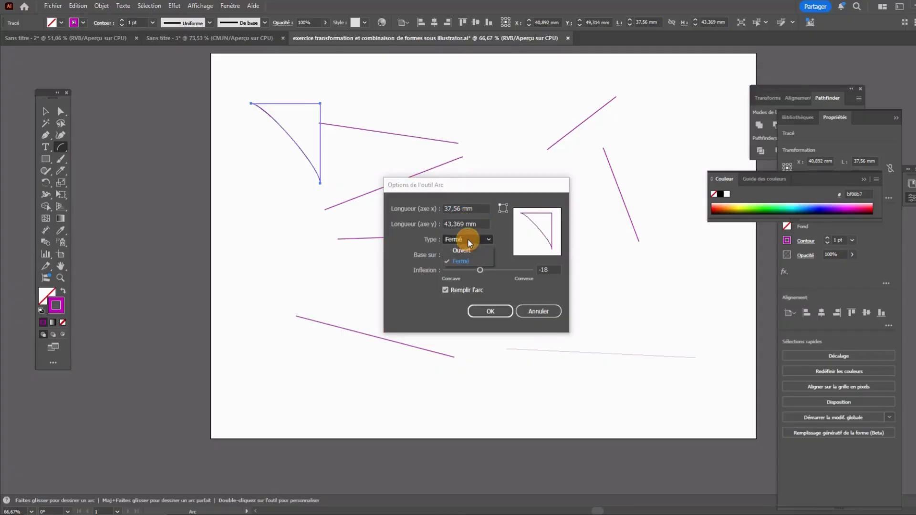
left_click(467, 251)
left_click(486, 311)
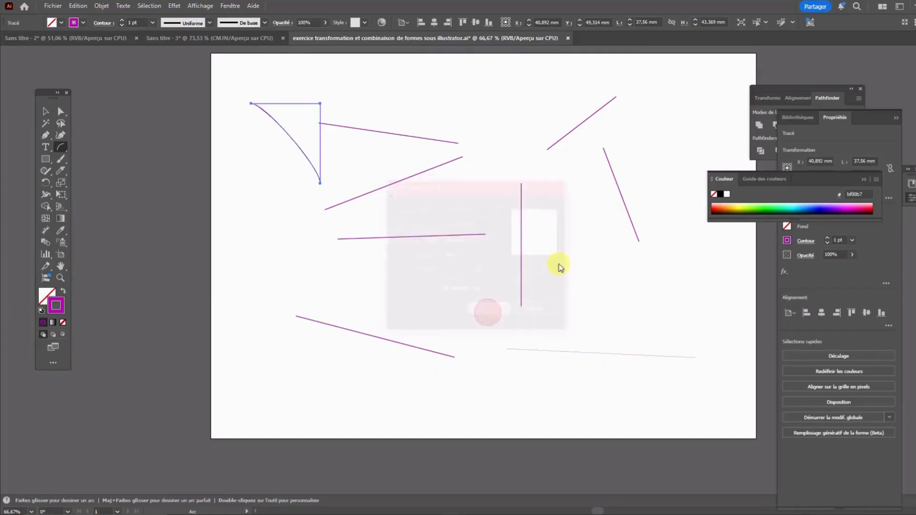
left_click_drag(548, 239, 710, 323)
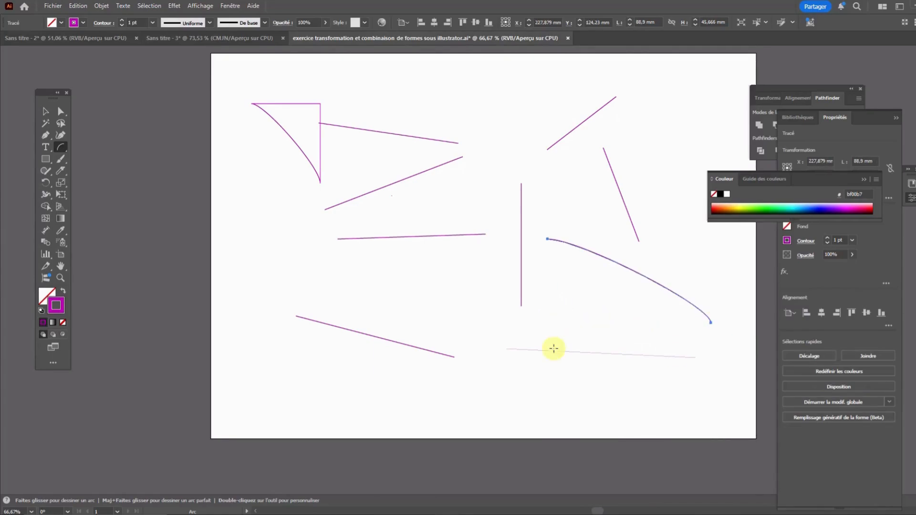
Turn off Remplir l'arc for the Arc tool and draw an arc about 67 mm wide and 31 mm high above the lower-left line
double_click(61, 147)
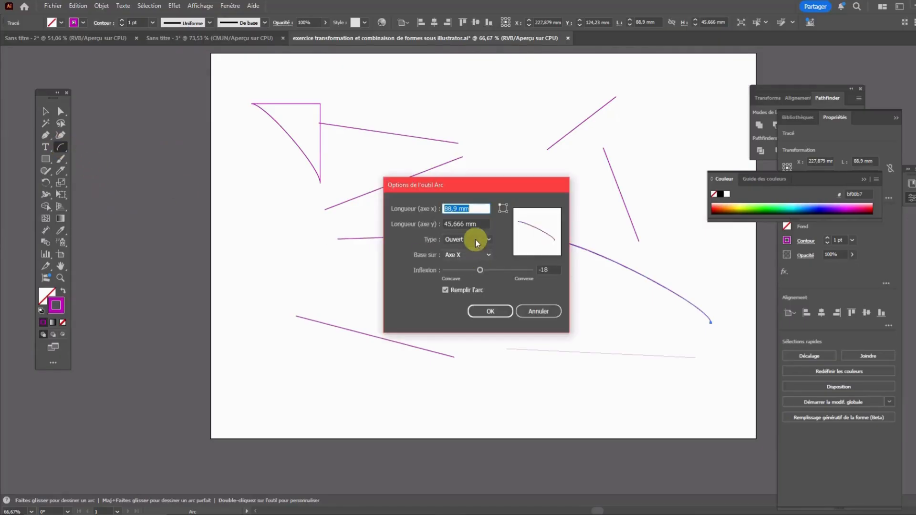
left_click(444, 289)
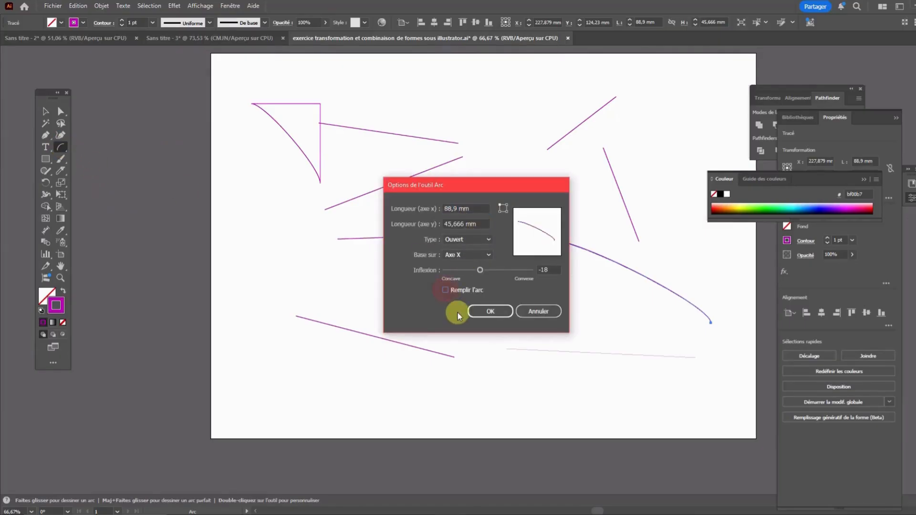
left_click(495, 312)
left_click_drag(354, 290, 476, 345)
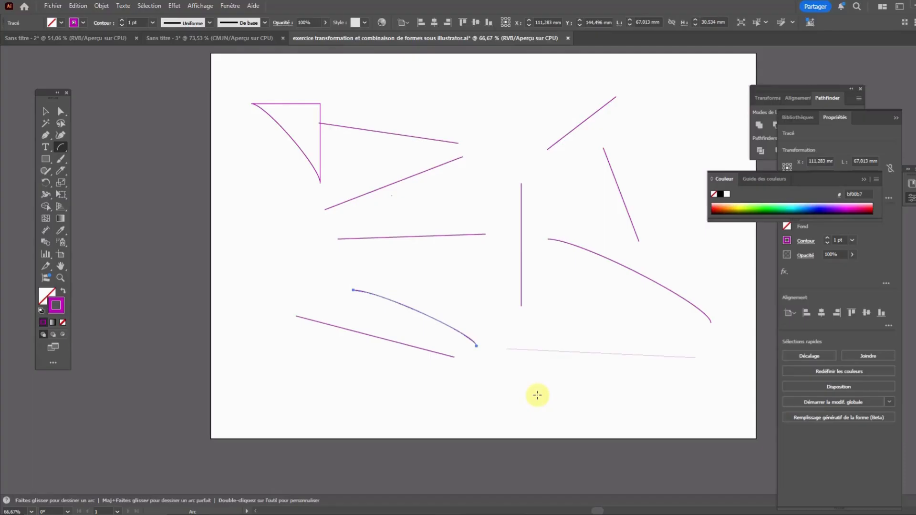
Set the Arc tool's type to Fermé with Remplir l'arc on and draw an arc about 42 mm wide and 51 mm high at the artboard's upper middle
left_click(61, 150)
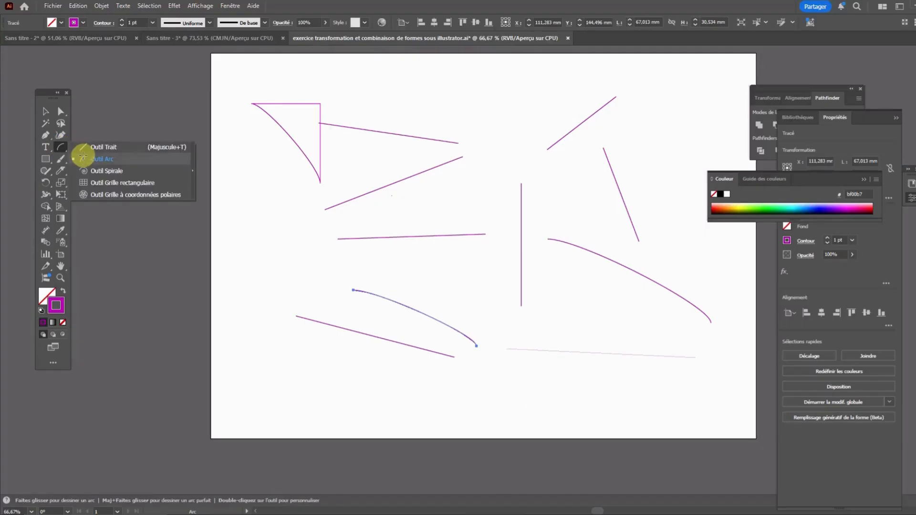
double_click(60, 149)
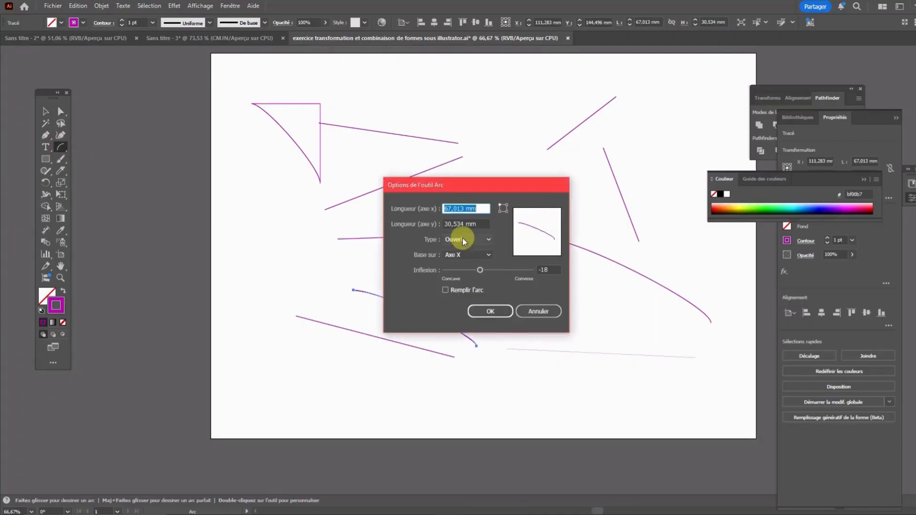
left_click(462, 238)
left_click(467, 257)
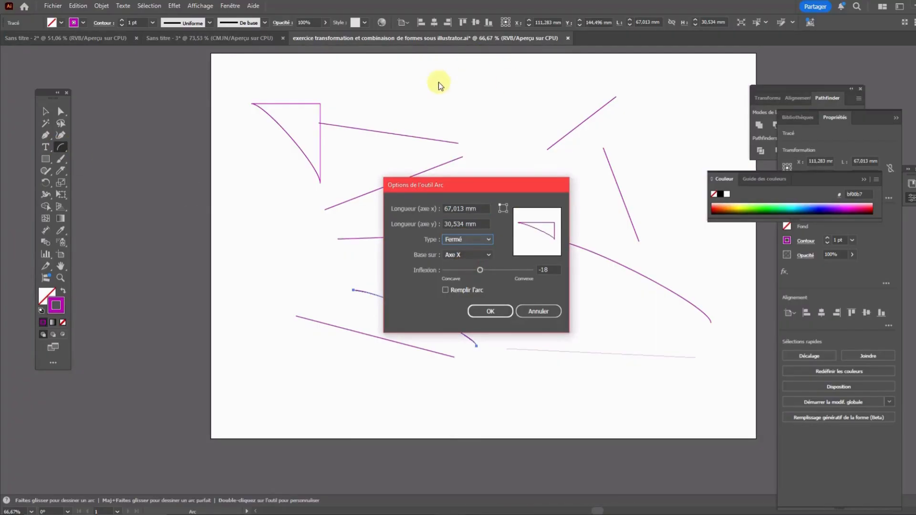
left_click(445, 289)
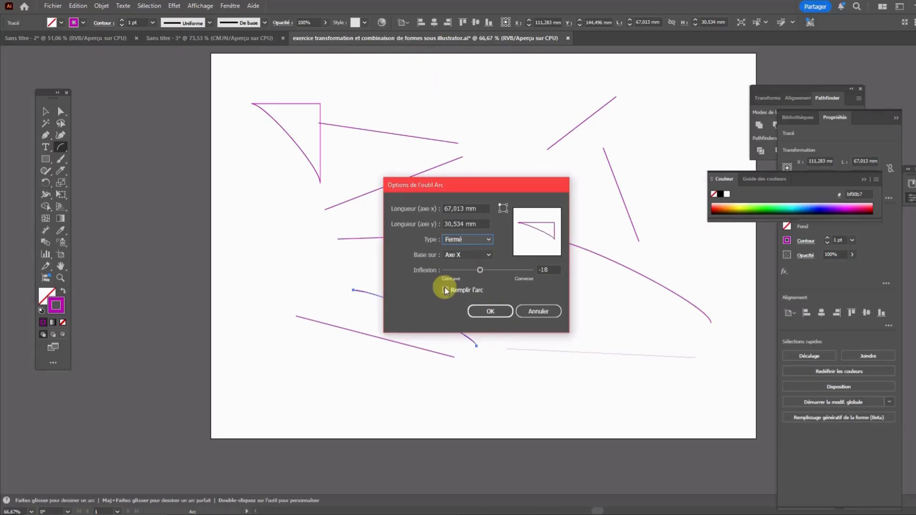
left_click(494, 311)
left_click_drag(444, 75, 520, 167)
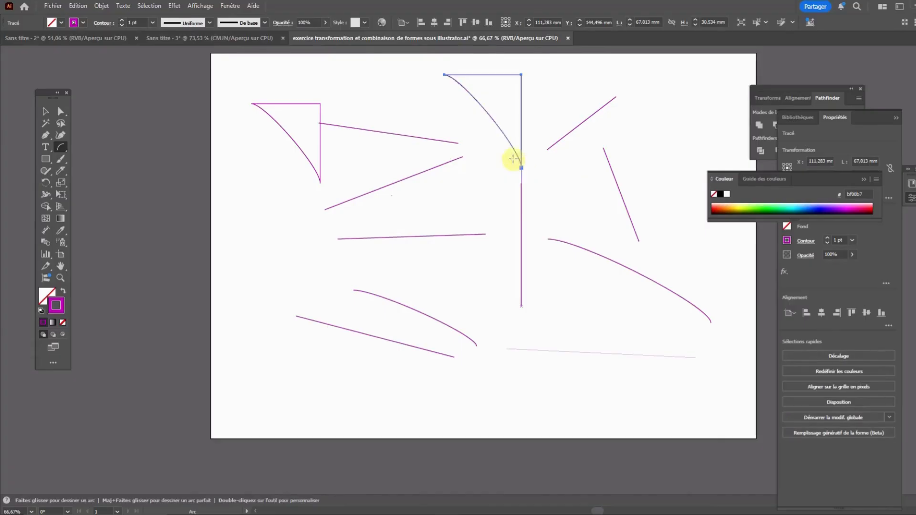
Fill the closed arc at the artboard's upper middle with turquoise 2eccc8, deselect it and reselect the filled shape
left_click(41, 295)
double_click(41, 296)
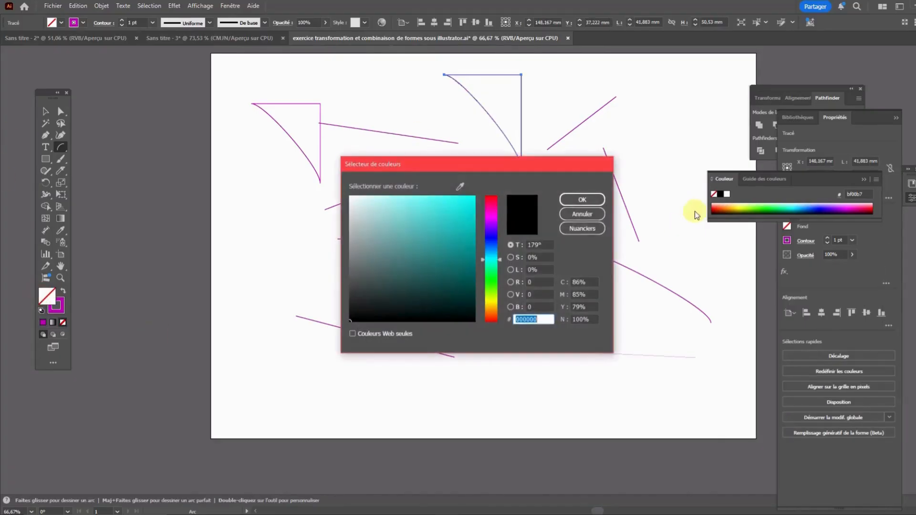
left_click(447, 220)
left_click(581, 199)
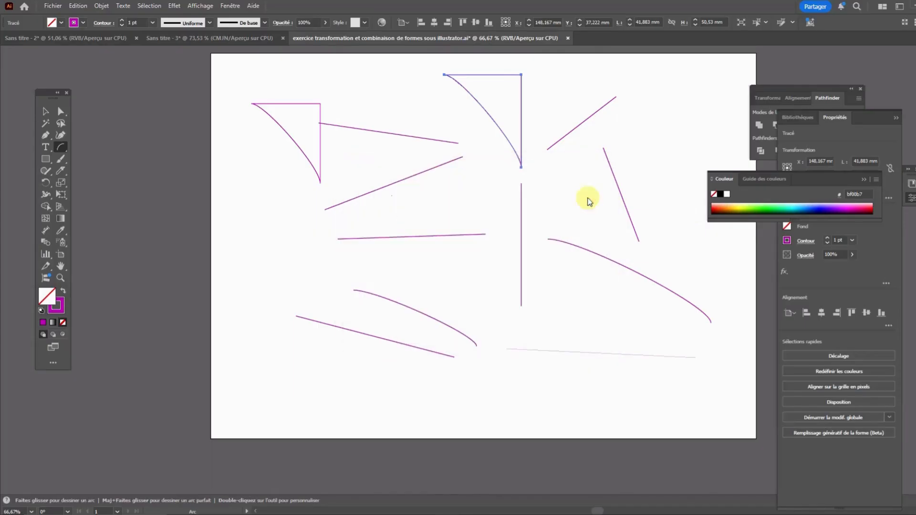
left_click(61, 111)
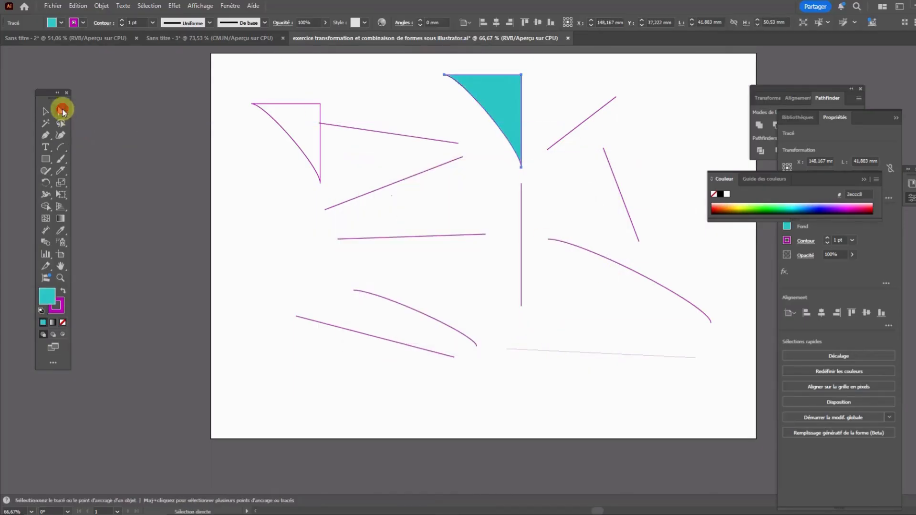
left_click(435, 115)
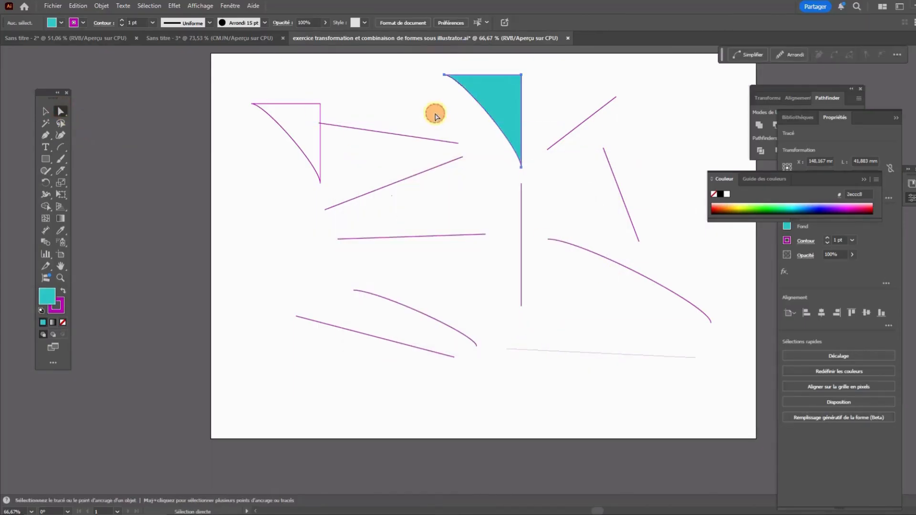
left_click(497, 96)
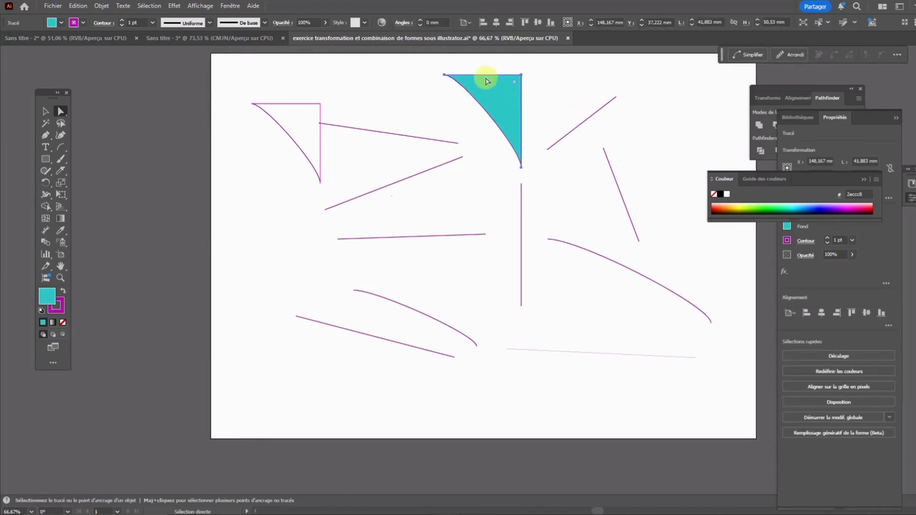
left_click(61, 148)
left_click(61, 149)
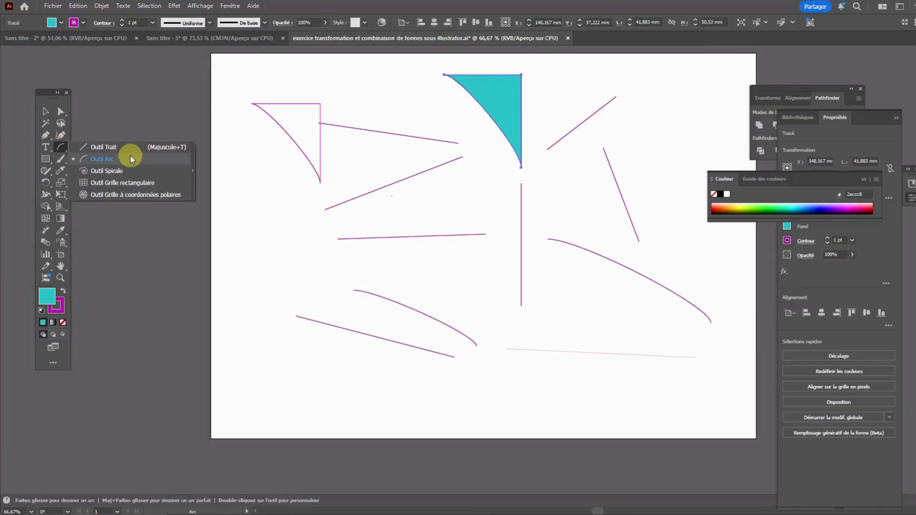
left_click_drag(444, 75, 444, 203)
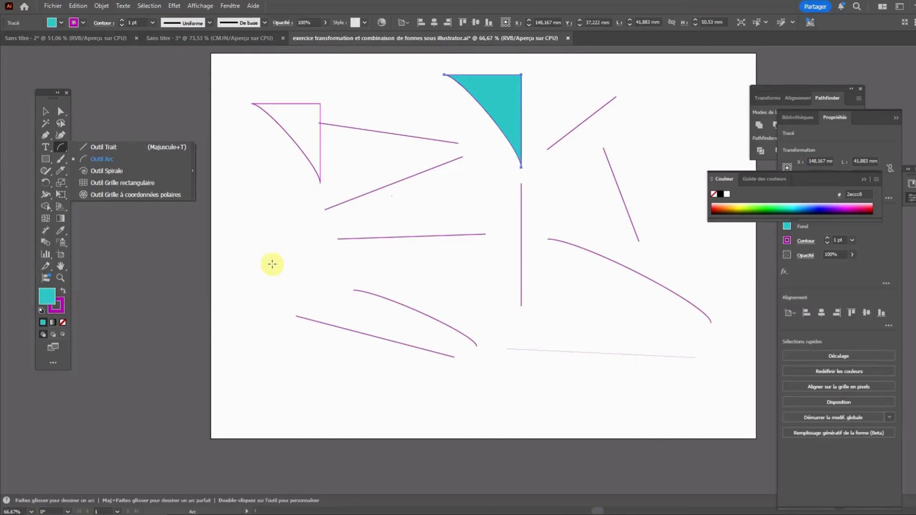
Select the slanted line at the artboard's lower left and set its stroke weight to 7 pt
left_click(60, 111)
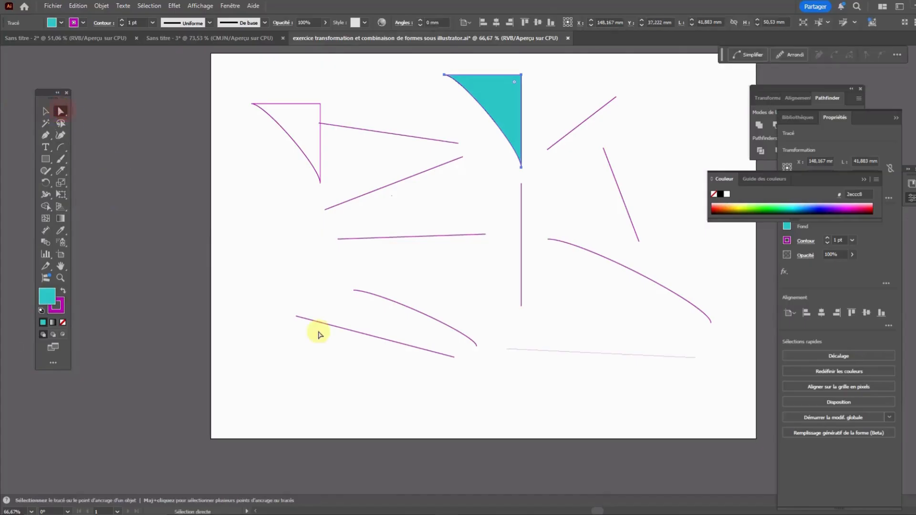
left_click(344, 358)
left_click(358, 334)
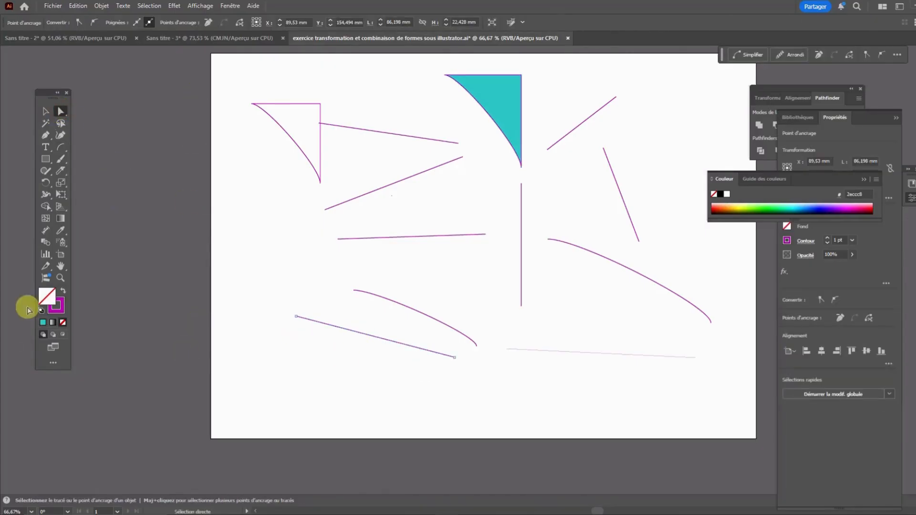
left_click(58, 311)
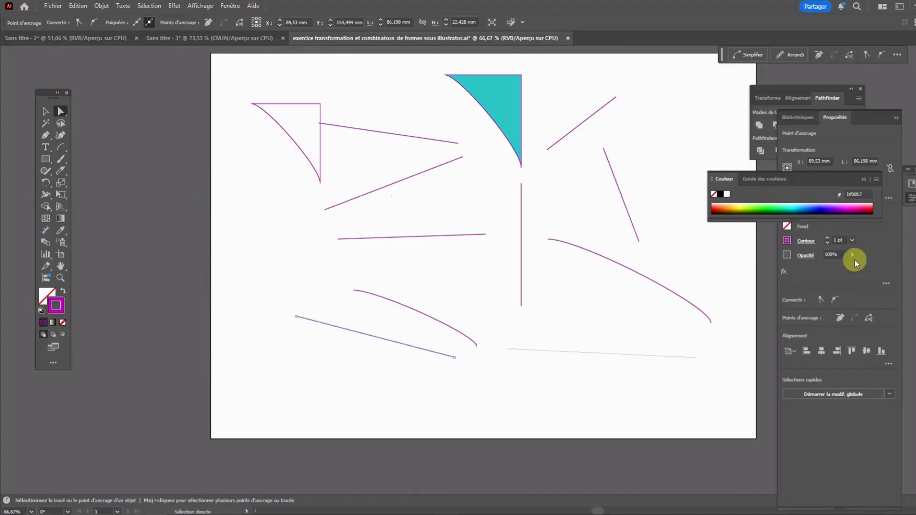
left_click_drag(790, 176, 786, 97)
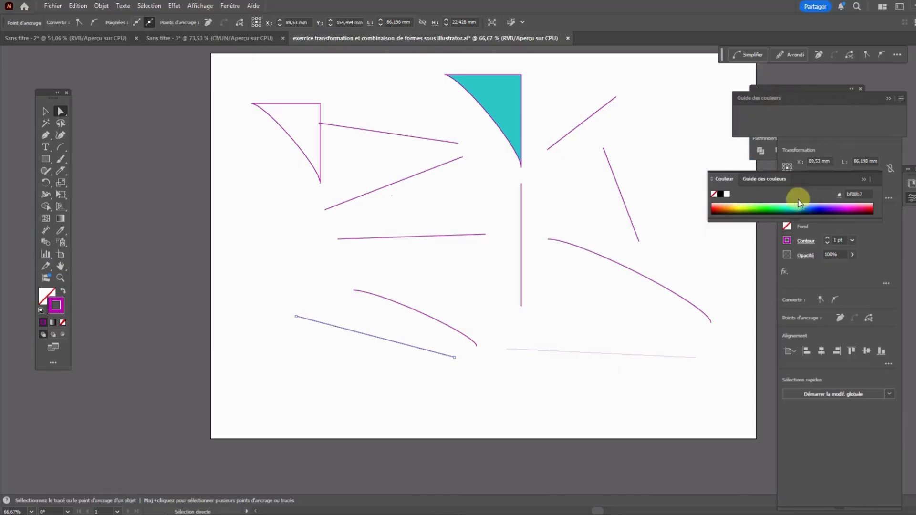
left_click(868, 247)
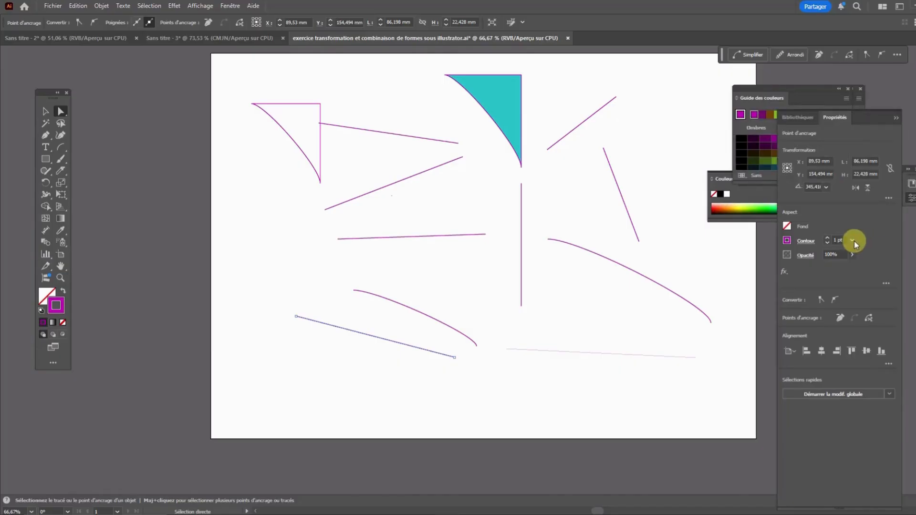
left_click(852, 240)
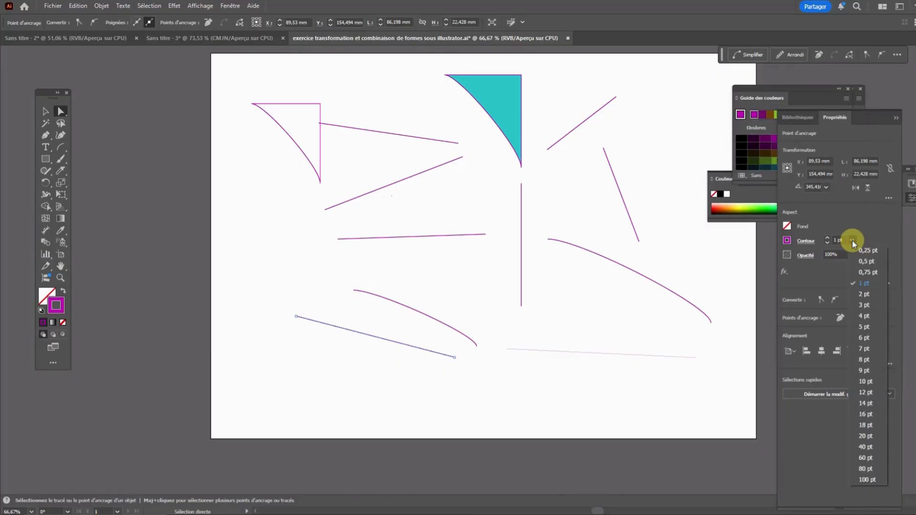
left_click(869, 346)
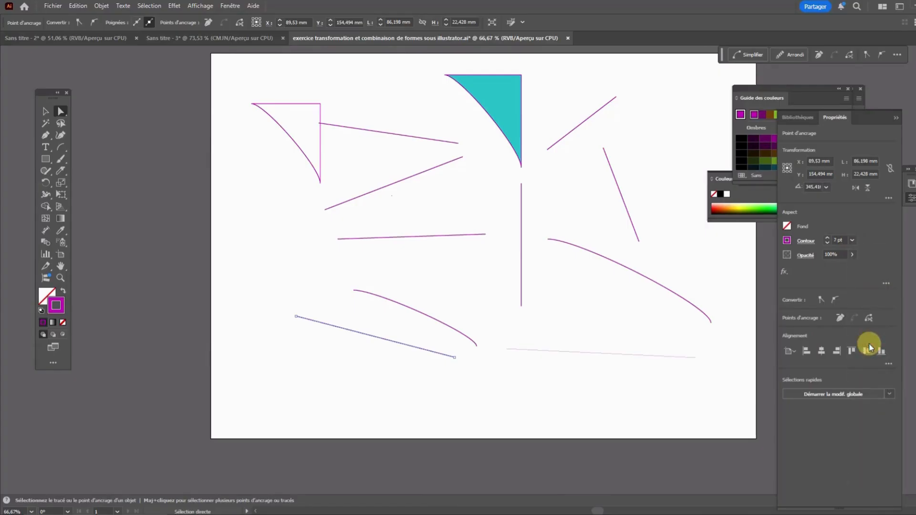
Try stroke weights of 14 pt and 8 pt on the selected lower-left line
left_click(851, 241)
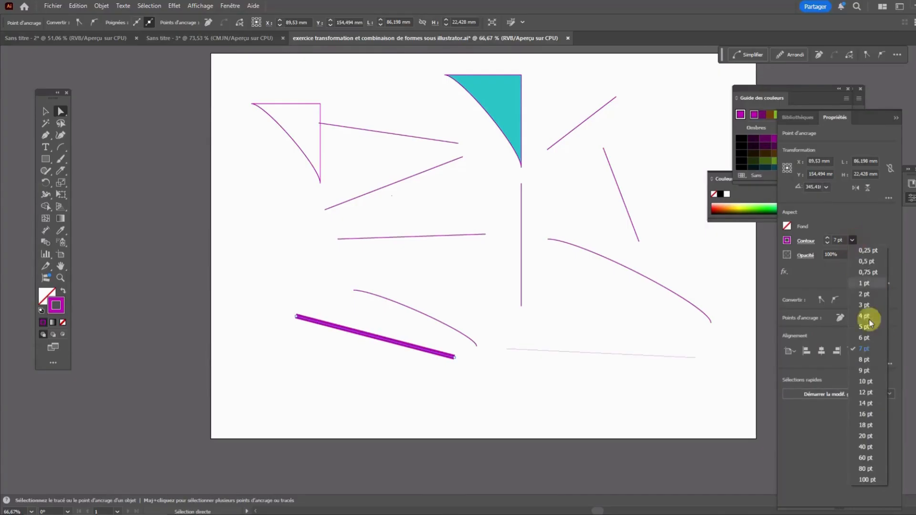
left_click(877, 401)
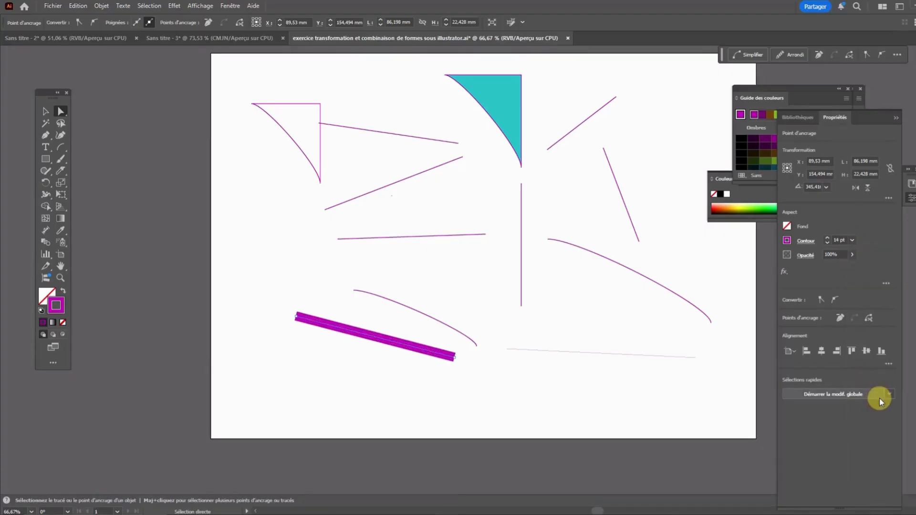
left_click(849, 241)
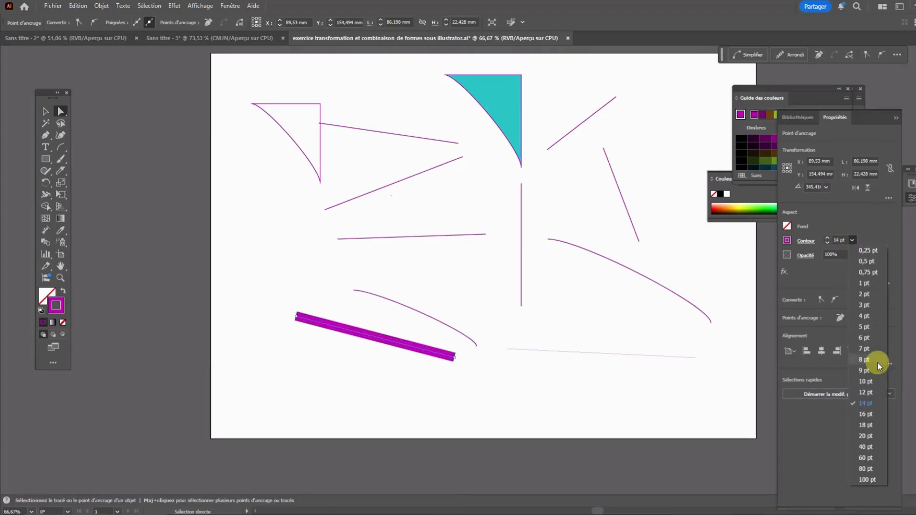
left_click(873, 362)
Set the lower-left line's stroke weight to 2 pt and deselect it
left_click(853, 240)
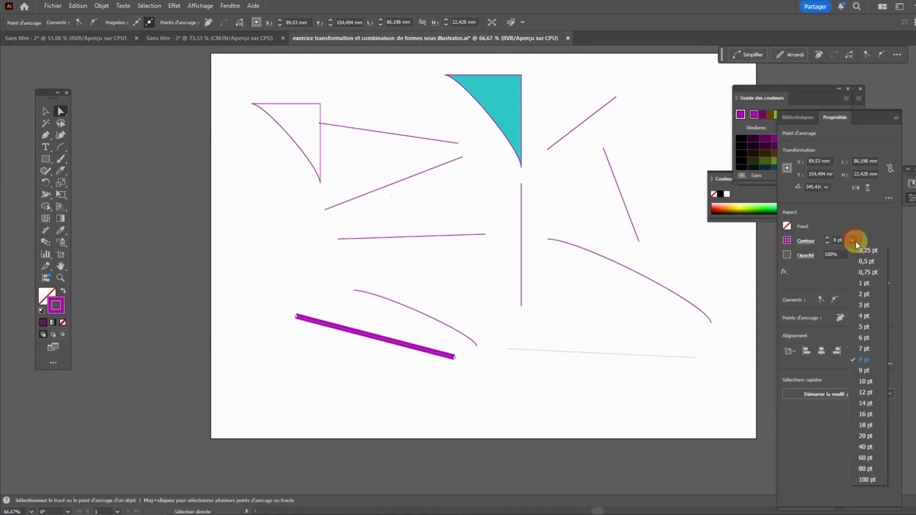
left_click(864, 295)
left_click(467, 303)
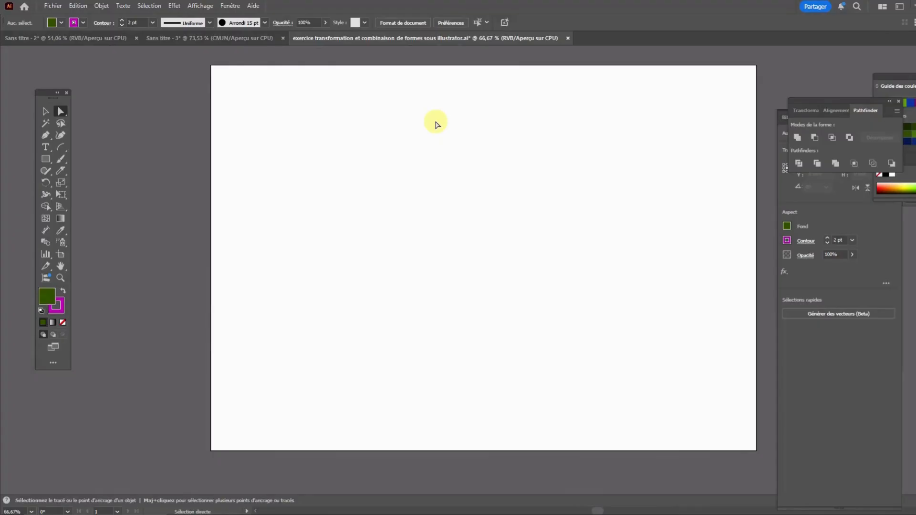
Draw a closed, unfilled five-point polygon about 107 mm wide and 79 mm high on the artboard's left half with the Pen tool
left_click(46, 136)
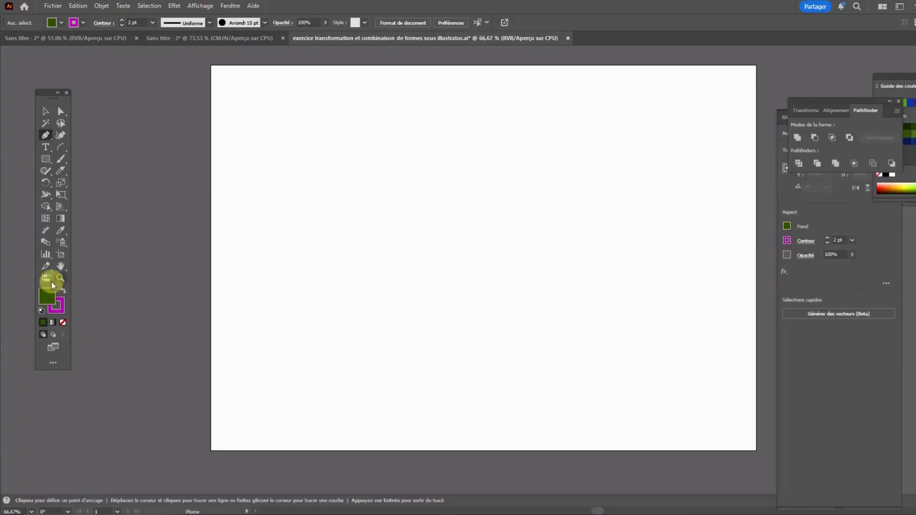
left_click(64, 323)
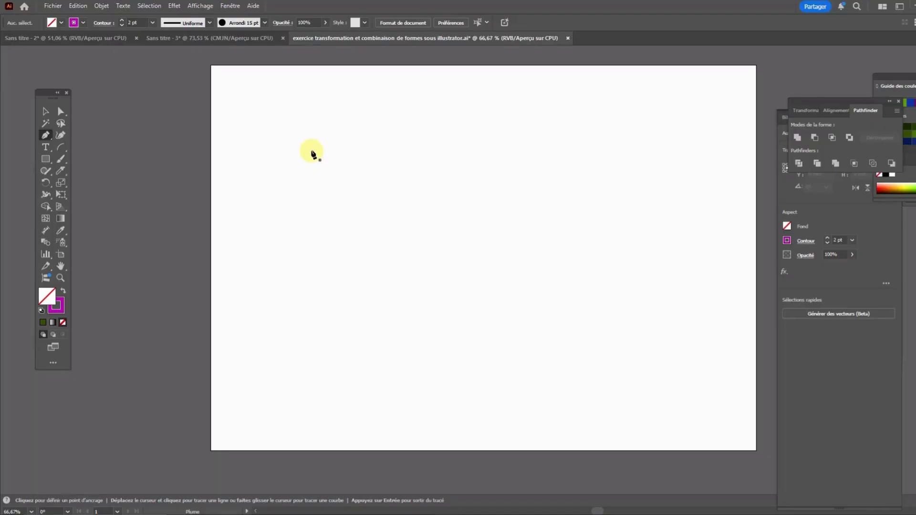
left_click(311, 150)
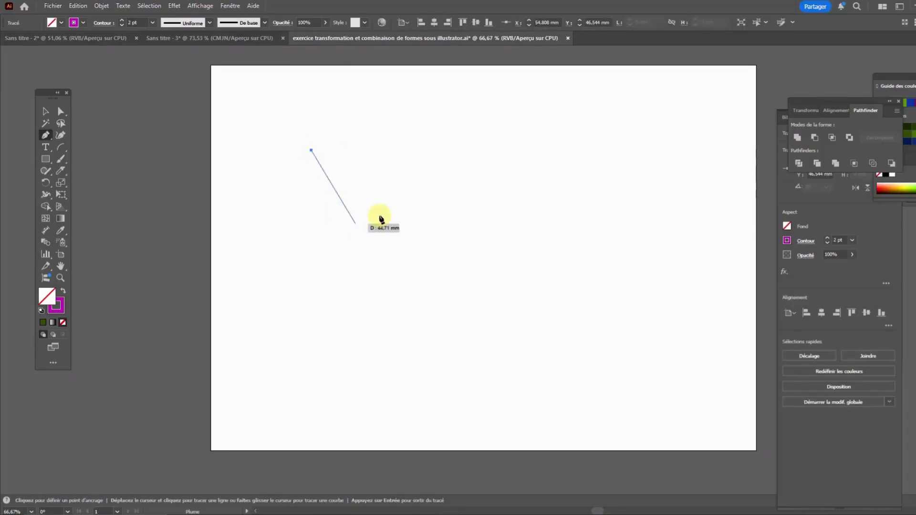
left_click(451, 151)
left_click(401, 297)
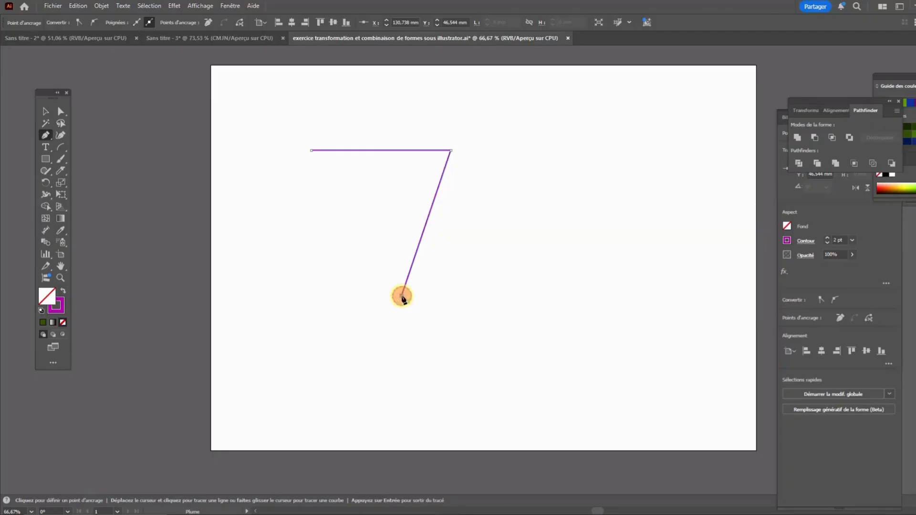
left_click(254, 265)
left_click(366, 223)
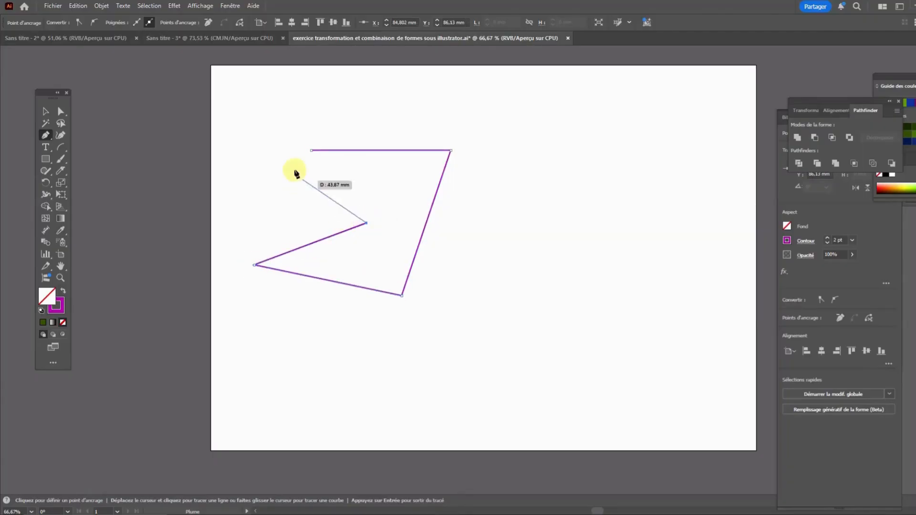
double_click(311, 151)
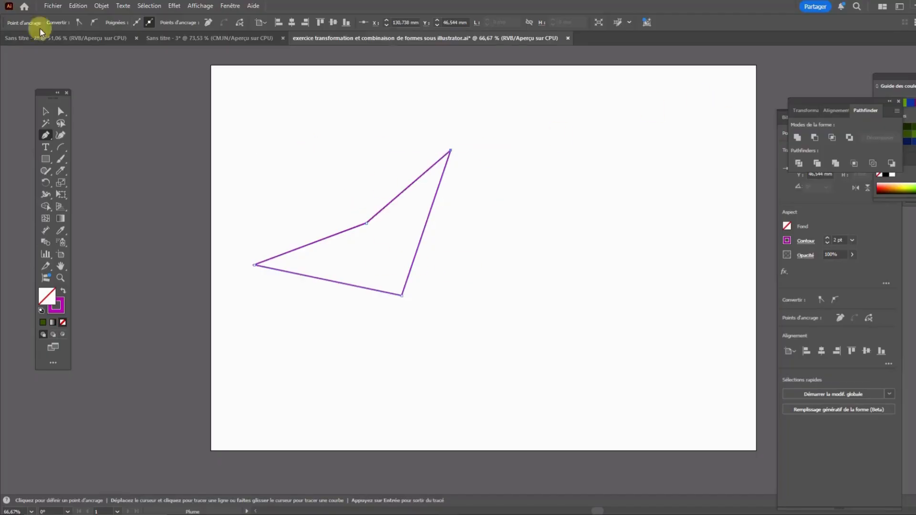
key("ctrl+z")
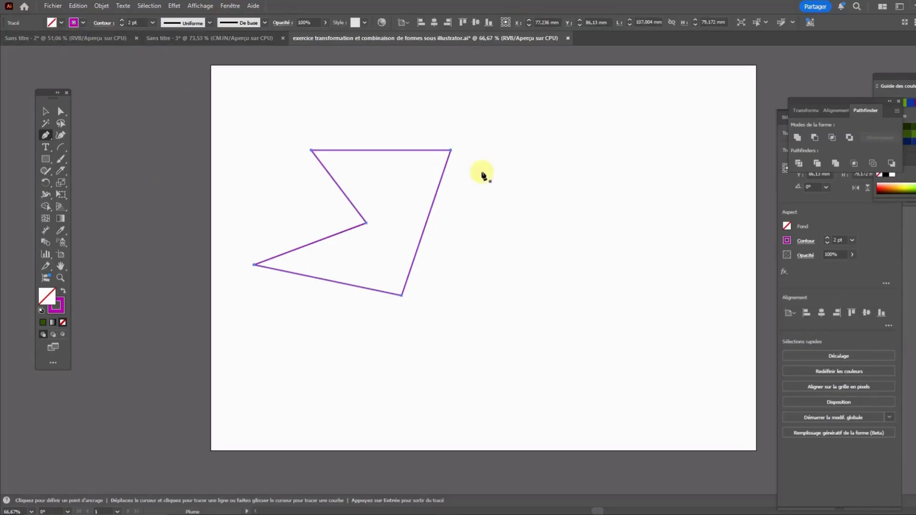
Select the polygon's path with the Direct Selection tool, and clear the selection with the Selection tool
left_click(61, 111)
left_click(544, 204)
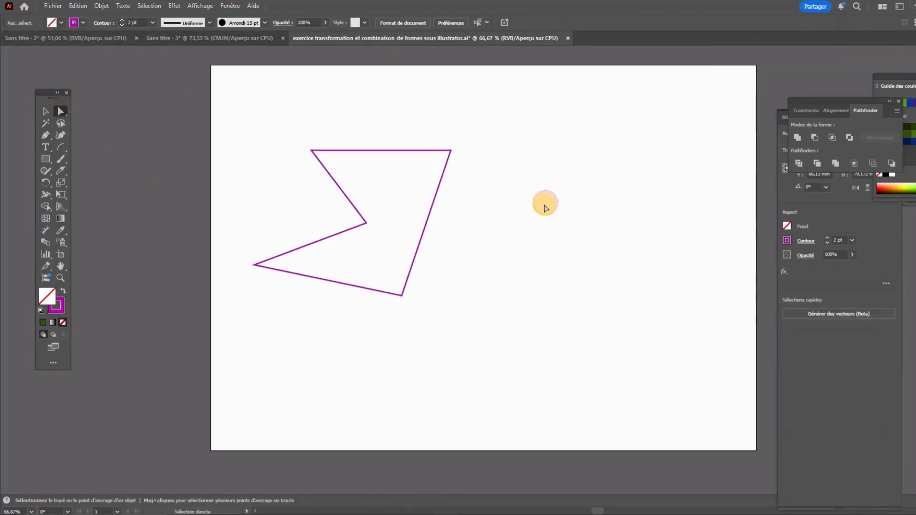
left_click(315, 154)
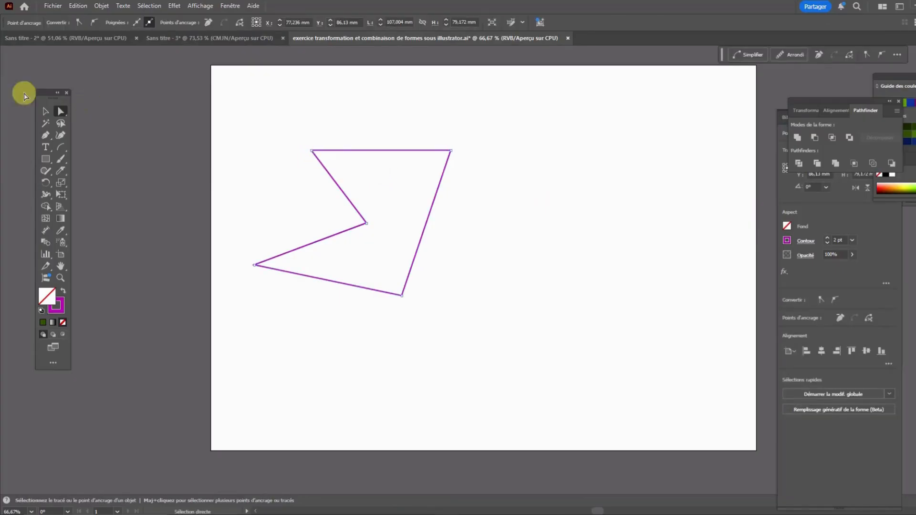
left_click(45, 111)
left_click(286, 123)
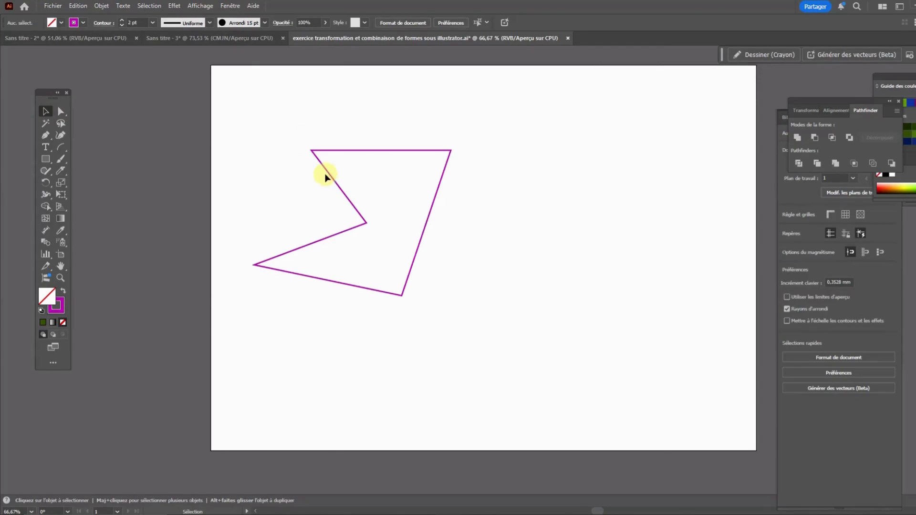
Open the corner settings of the polygon's upper-left corner and cancel them
left_click(327, 174)
left_click(62, 112)
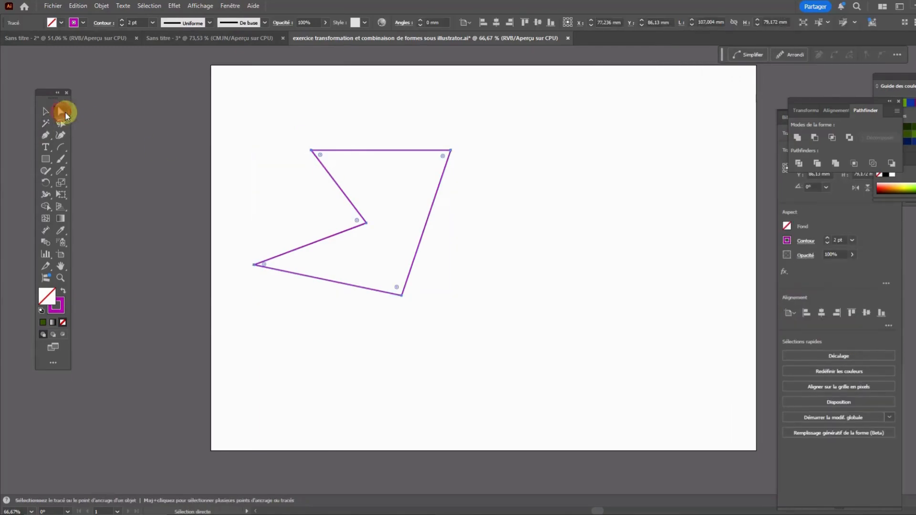
double_click(320, 155)
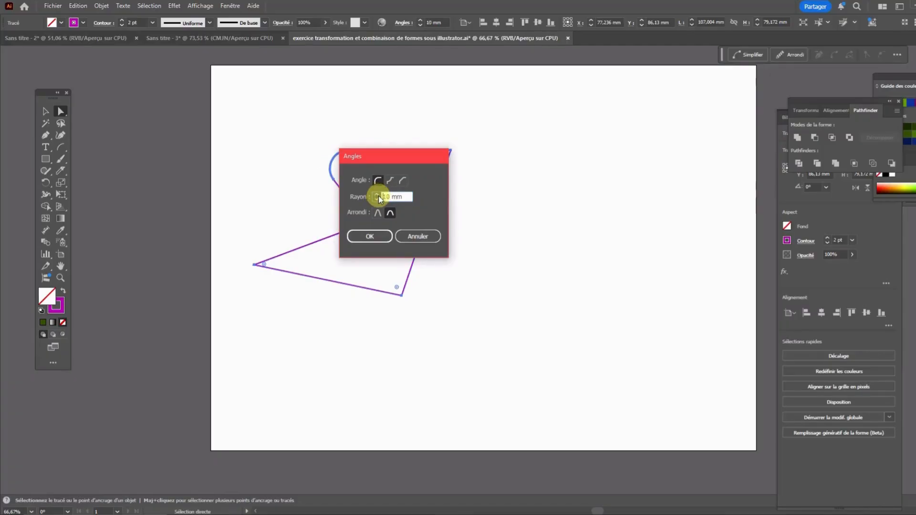
left_click(410, 236)
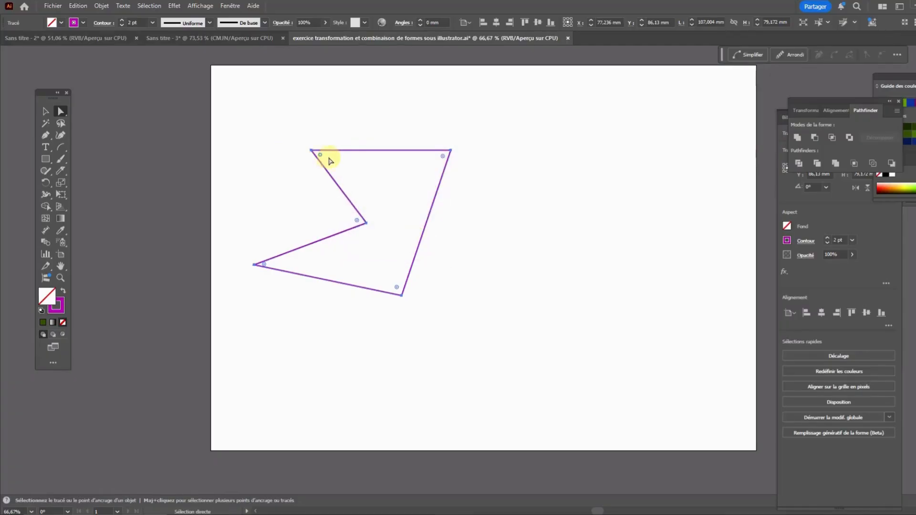
Try adjusting the rounding of all the polygon's corners using the upper-left corner widget
left_click(599, 249)
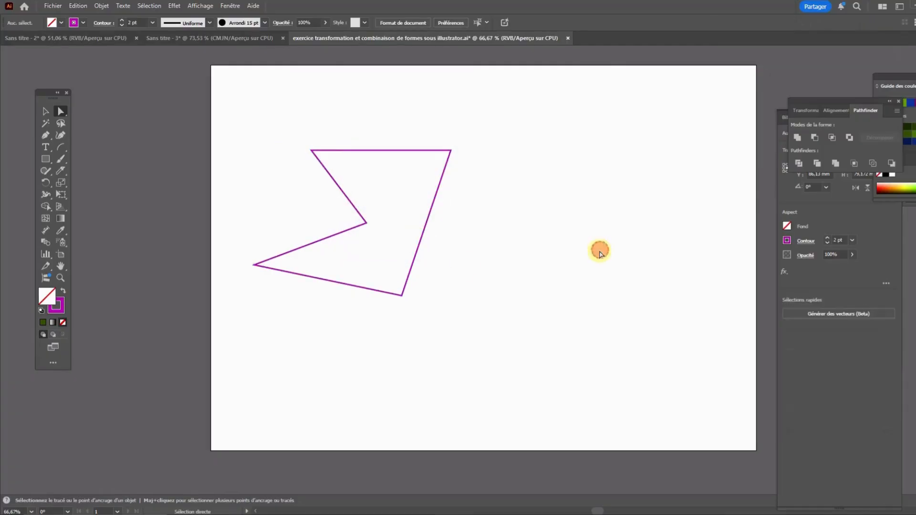
left_click(318, 158)
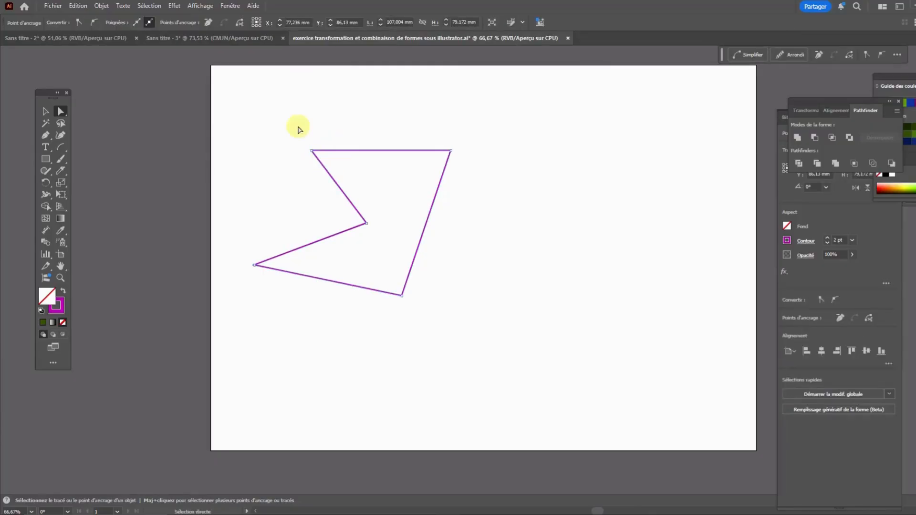
left_click(388, 151)
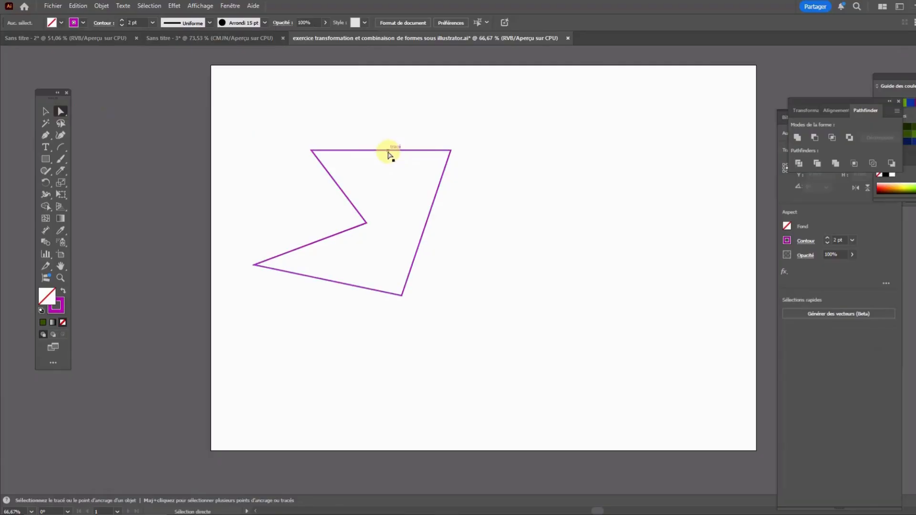
left_click(46, 111)
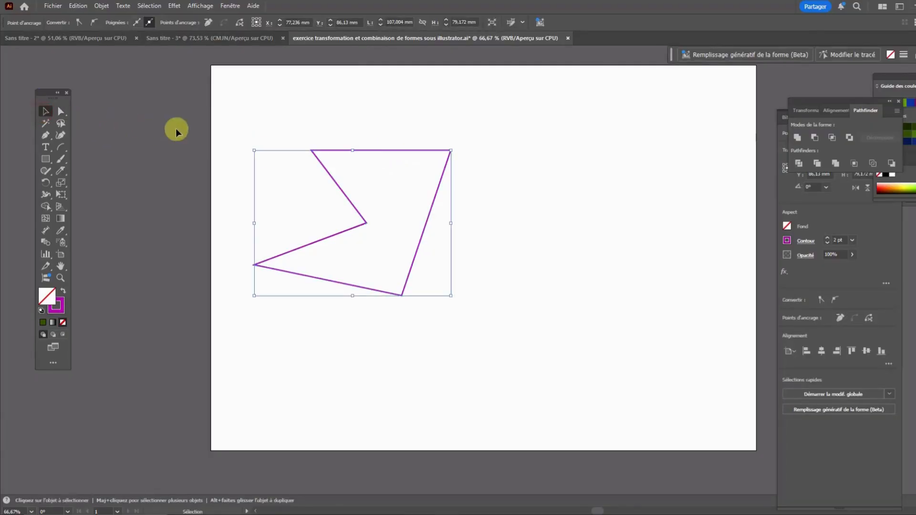
left_click(60, 111)
left_click(322, 98)
left_click_drag(573, 306, 437, 176)
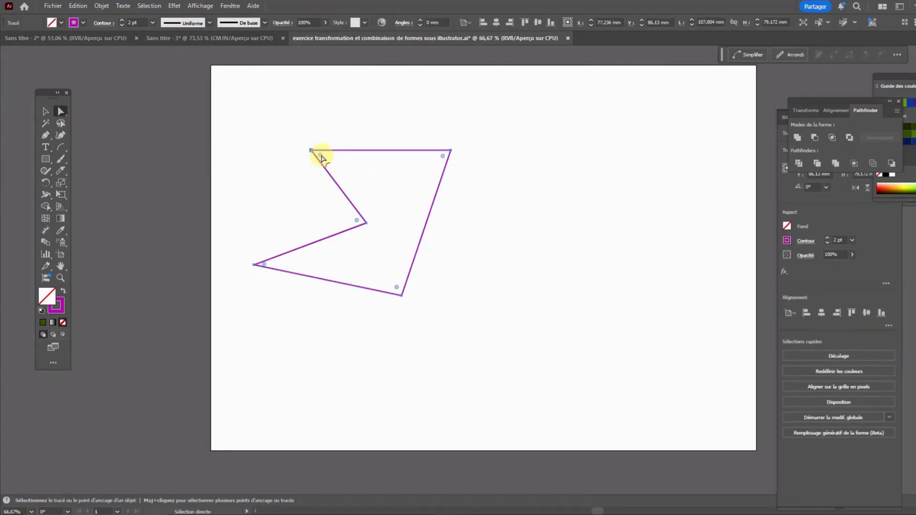
left_click_drag(322, 157, 272, 127)
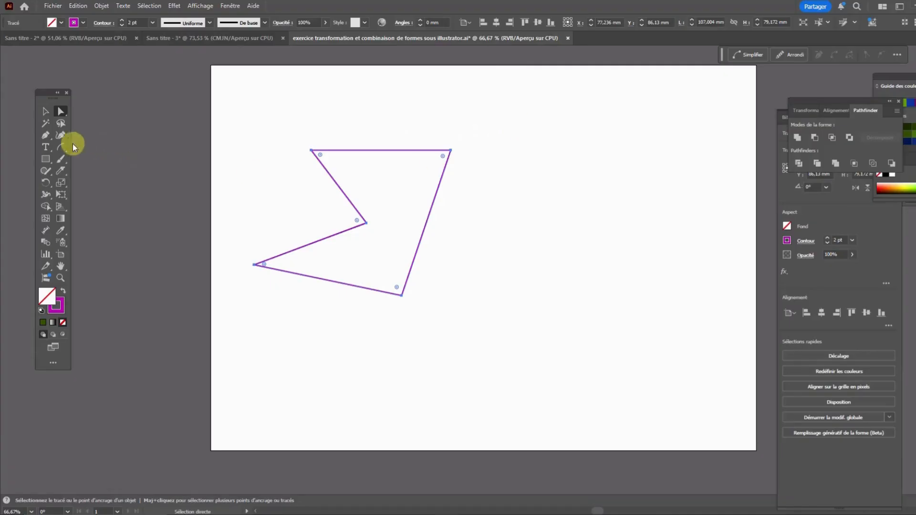
Move the polygon's two upper corner points outward and upward, making the shape about 143 mm wide and 90 mm high
left_click(48, 139)
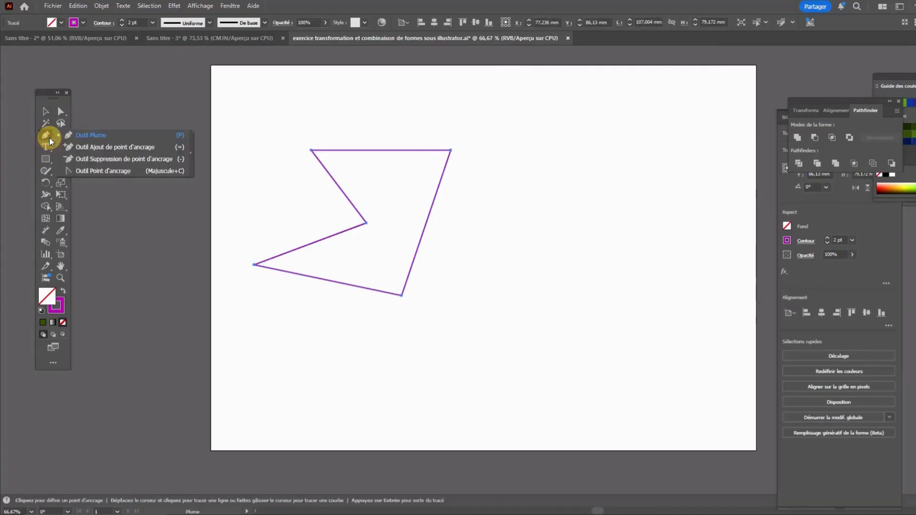
left_click(91, 147)
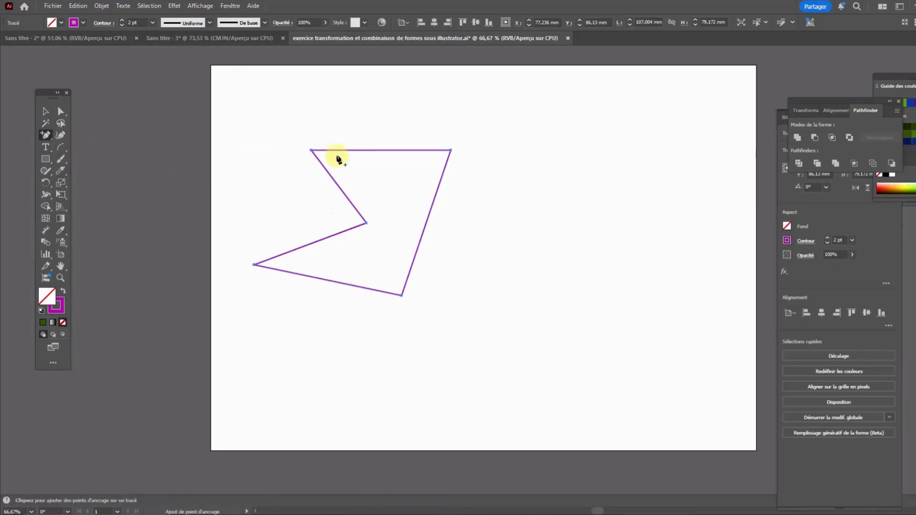
left_click(59, 113)
left_click(277, 113)
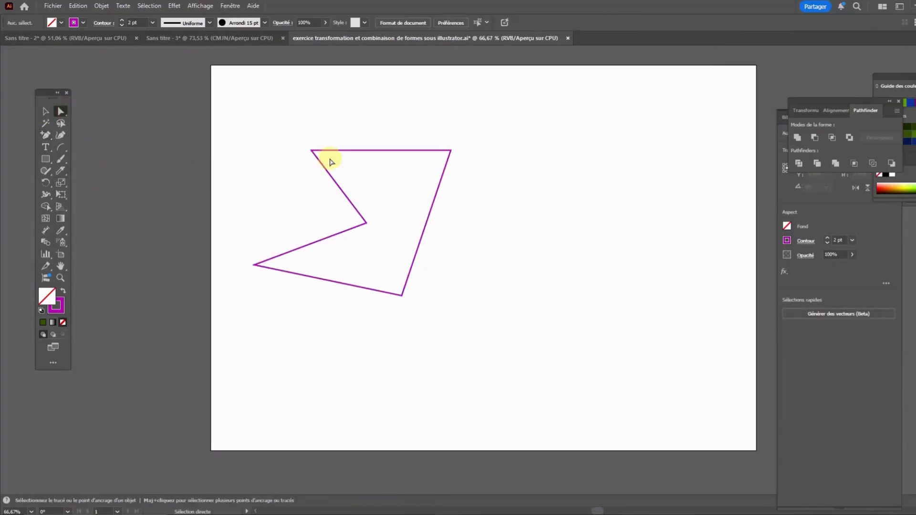
left_click(312, 153)
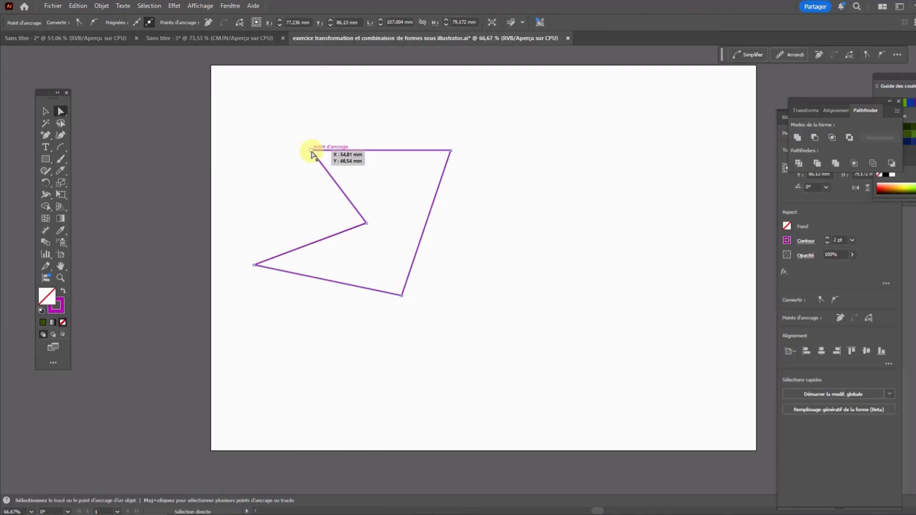
left_click_drag(308, 150, 265, 133)
left_click(453, 153)
left_click_drag(453, 154, 518, 131)
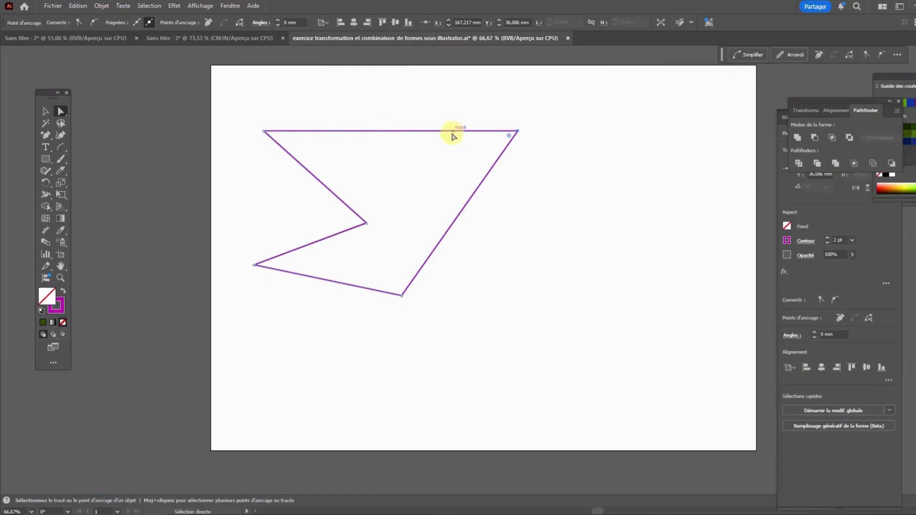
Add an anchor point near the middle of the polygon's upper edge and raise it into a peak near the artboard's top
left_click(44, 136)
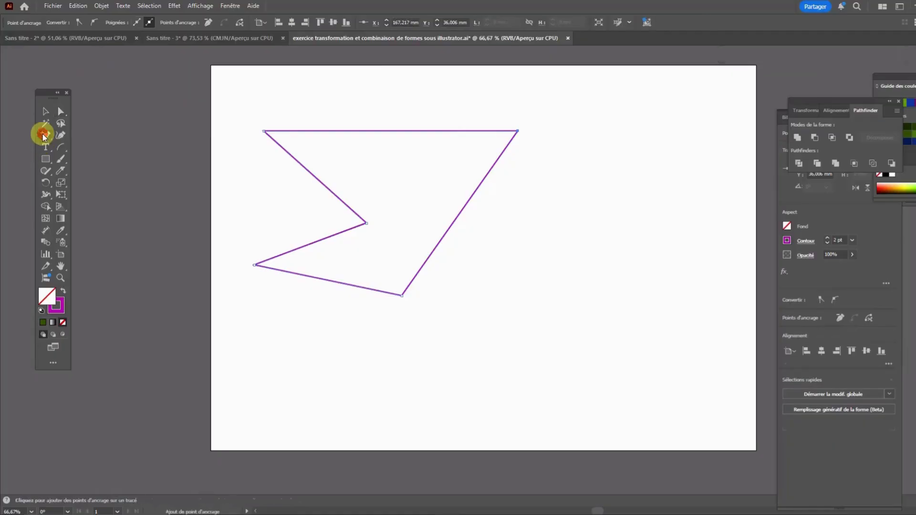
left_click(385, 131)
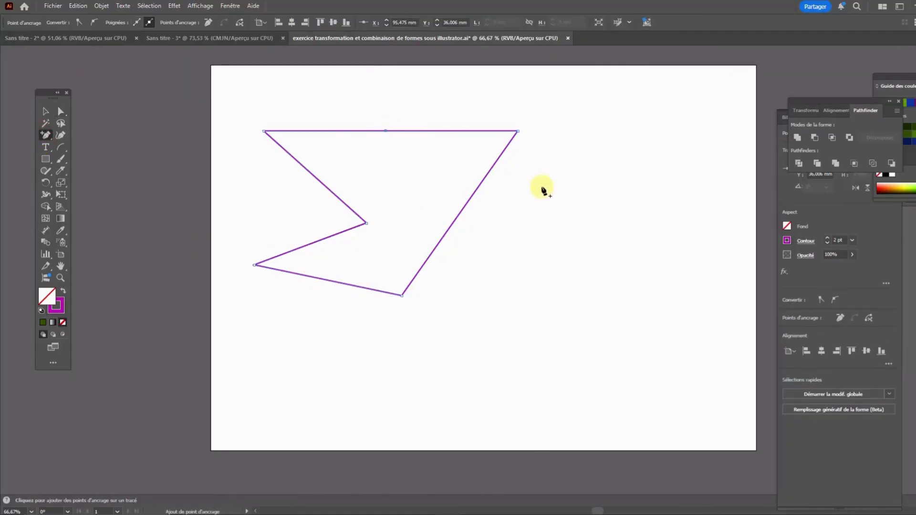
left_click(60, 111)
left_click(271, 82)
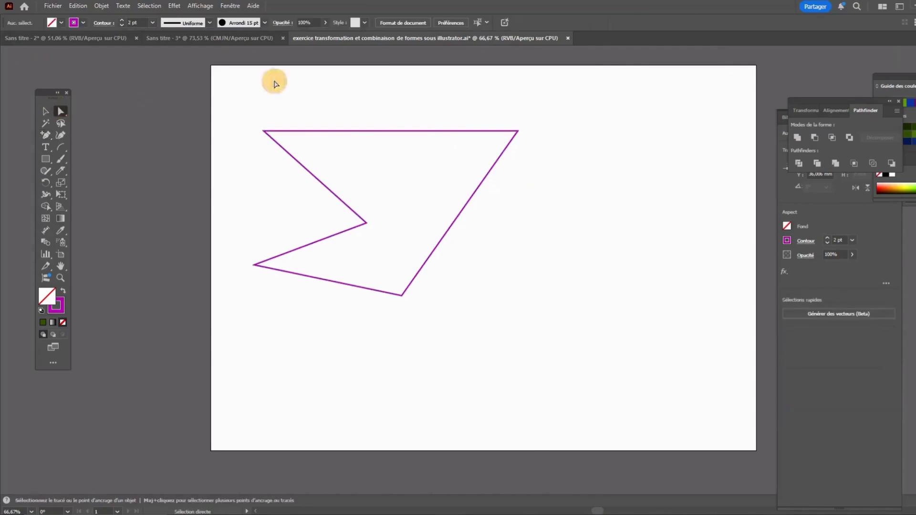
left_click(286, 151)
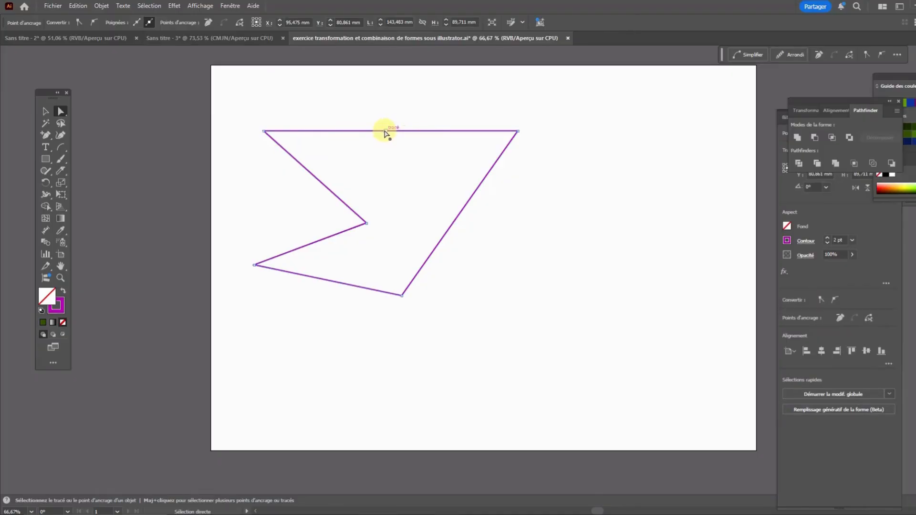
left_click_drag(385, 132, 390, 78)
left_click(579, 149)
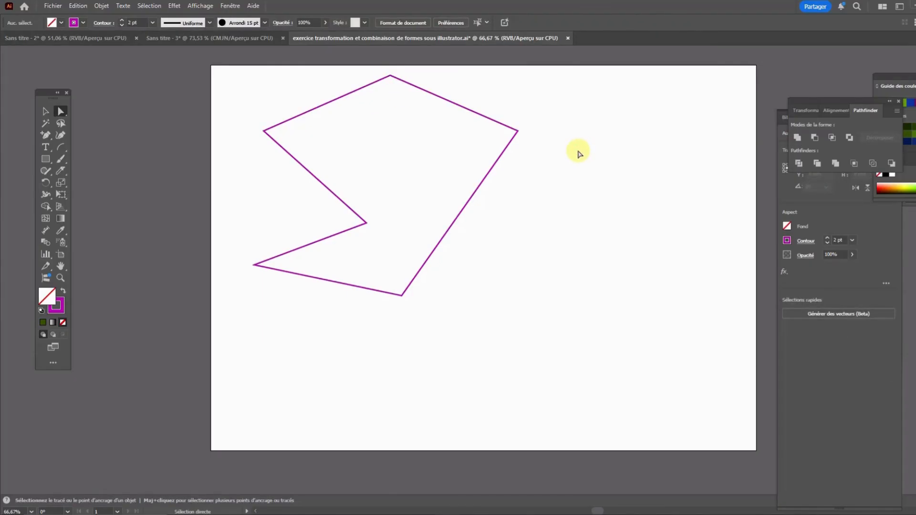
Delete the anchor point at the polygon's peak with the Delete Anchor Point tool
left_click_drag(48, 140, 90, 154)
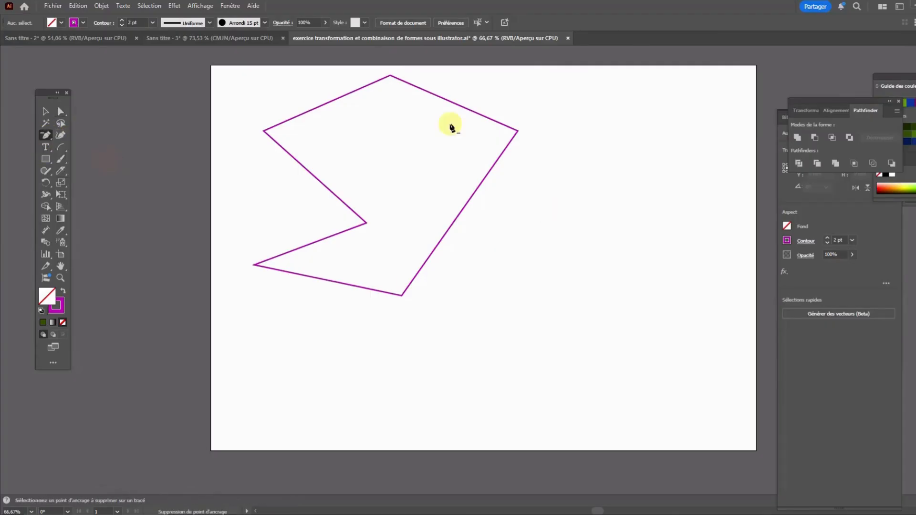
left_click(390, 76)
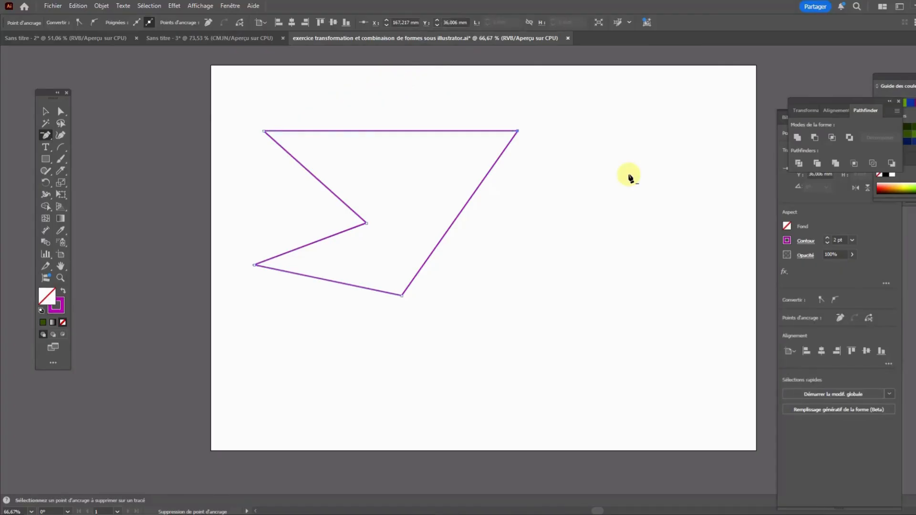
Fill the polygon with solid dark green and move it slightly right and down on the artboard
scroll(622, 175, "up", 1)
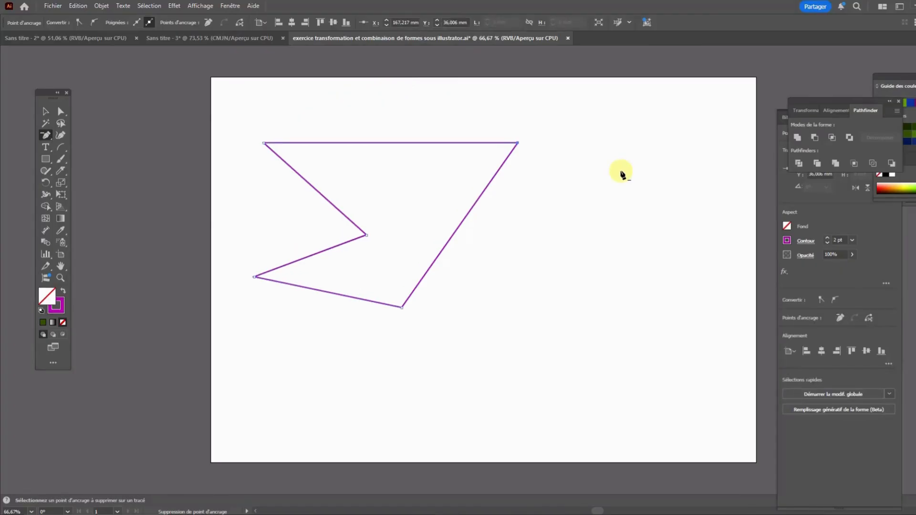
left_click(61, 111)
left_click(245, 113)
left_click(325, 201)
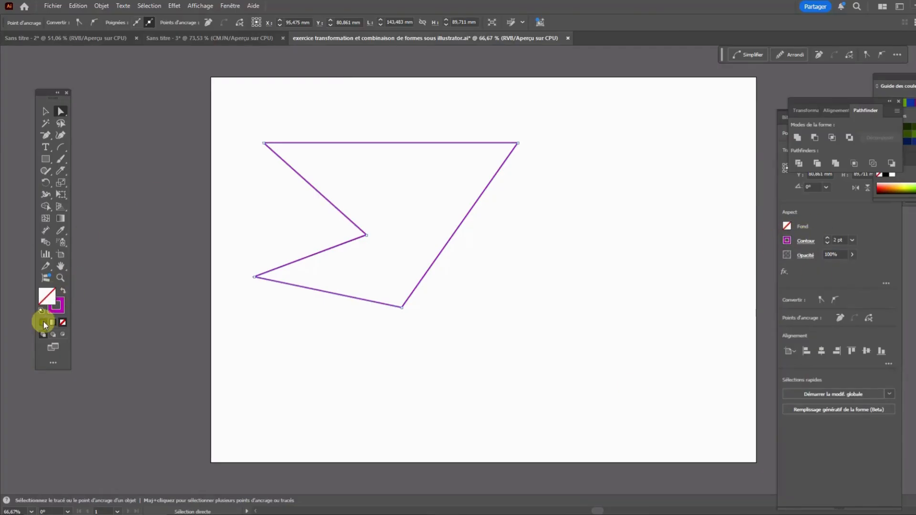
left_click(45, 322)
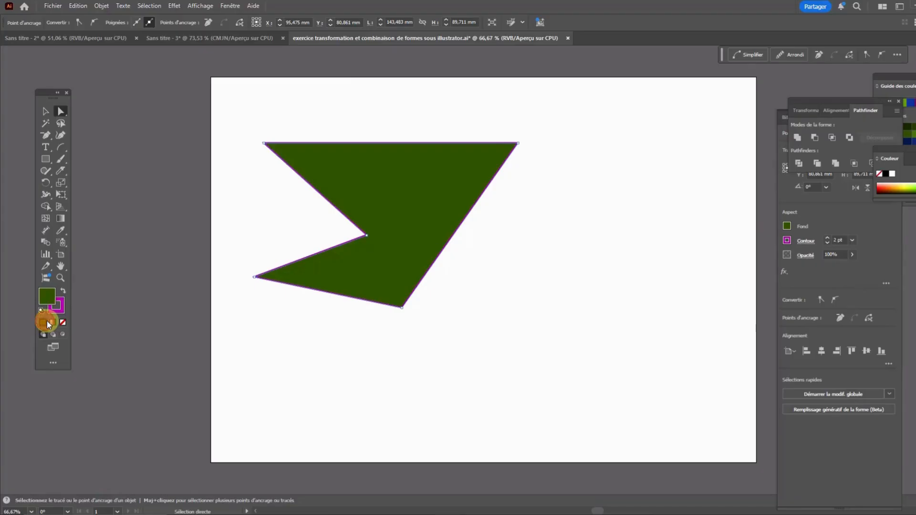
left_click(519, 326)
left_click_drag(433, 195, 530, 230)
left_click(659, 323)
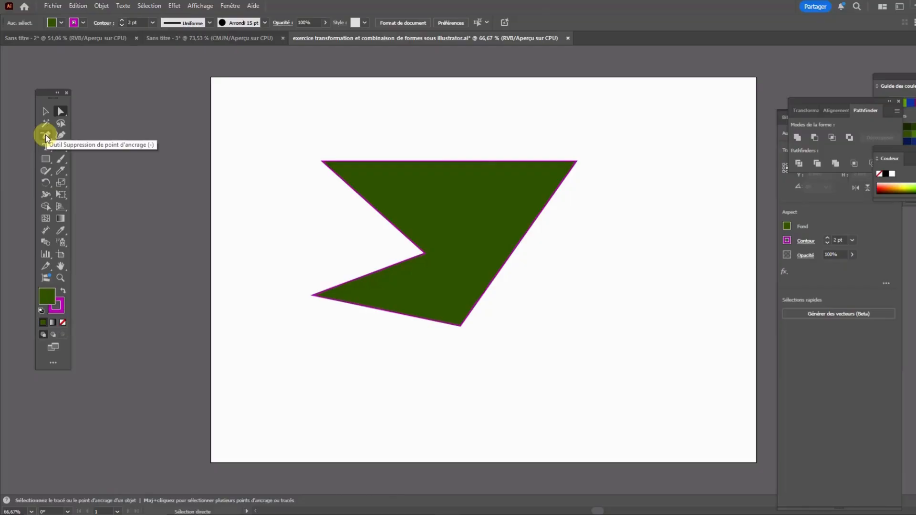
Draw a closed, green-filled seven-point shape on the artboard's right side with the Pen tool, and deselect it
left_click_drag(45, 133, 115, 127)
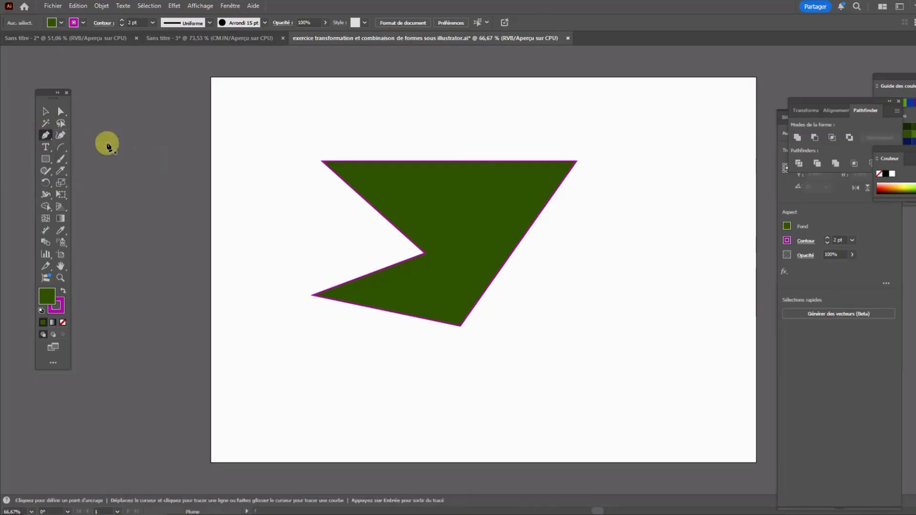
left_click(608, 261)
left_click(685, 194)
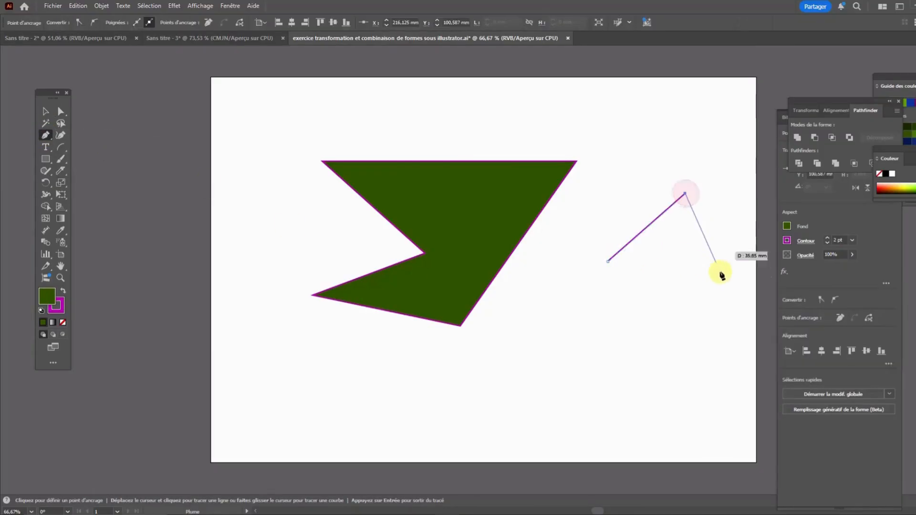
left_click(721, 272)
left_click(607, 378)
left_click(493, 353)
left_click(589, 283)
left_click(569, 235)
left_click(607, 262)
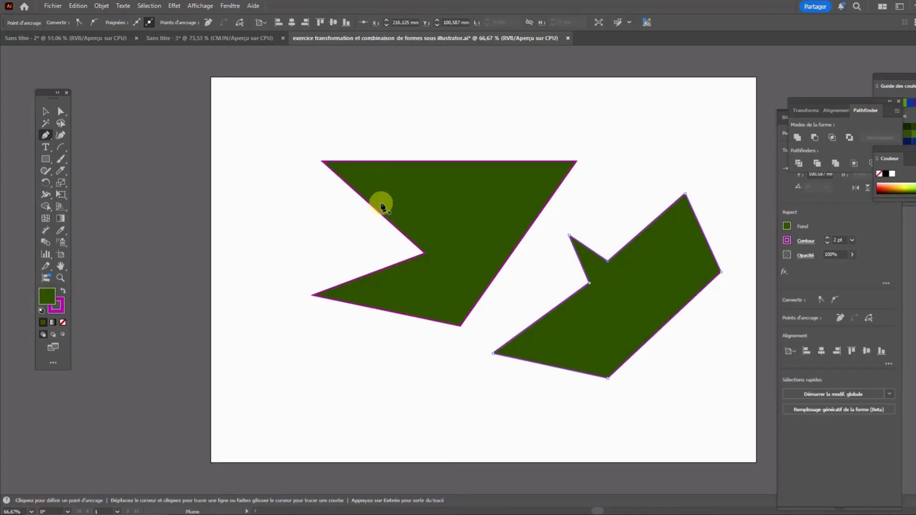
left_click(61, 111)
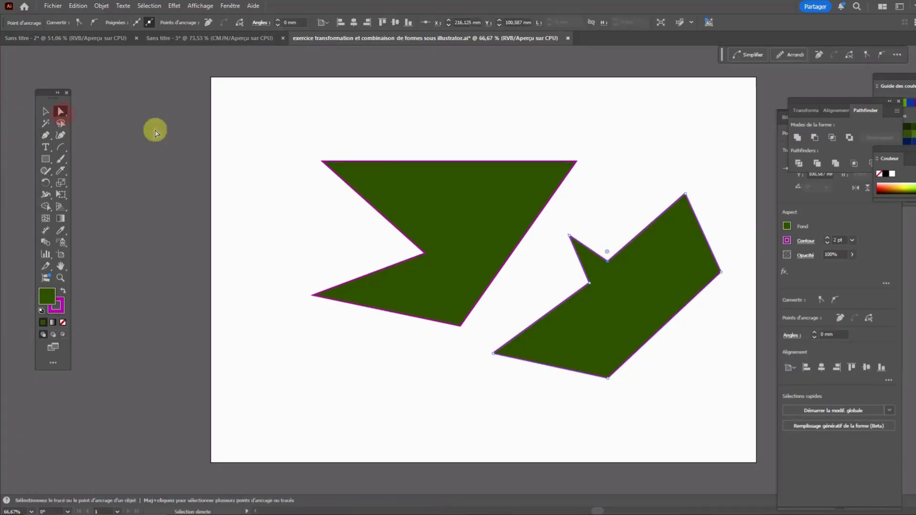
left_click(202, 118)
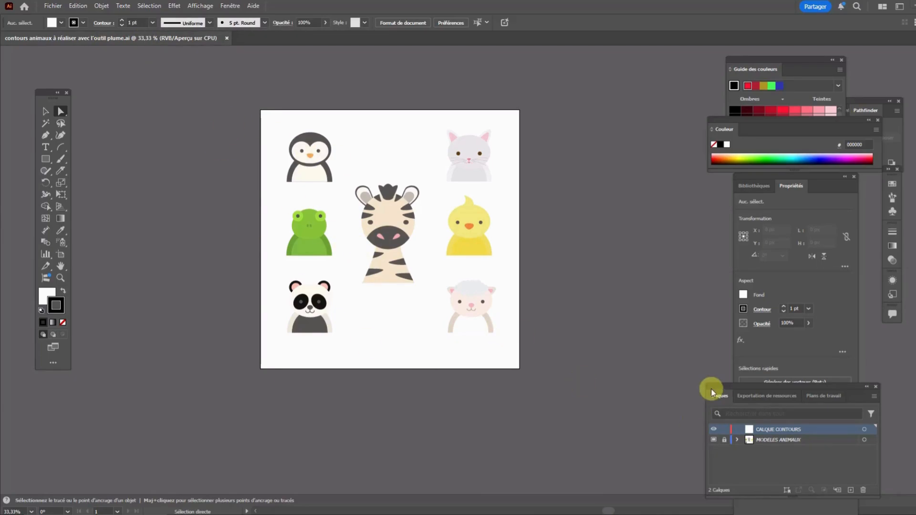
Move the Calques panel up beside the artboard and get the Pen tool ready on the penguin model at 200% zoom
left_click_drag(714, 387, 664, 200)
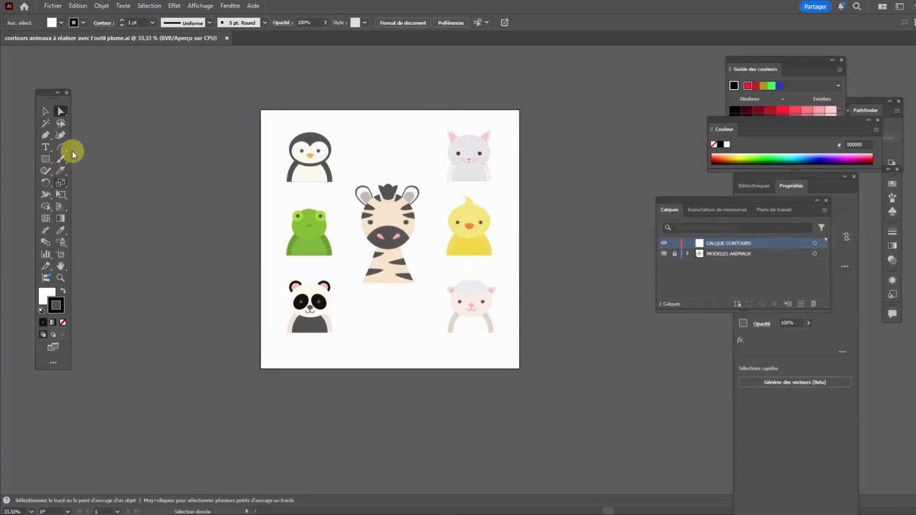
left_click(44, 135)
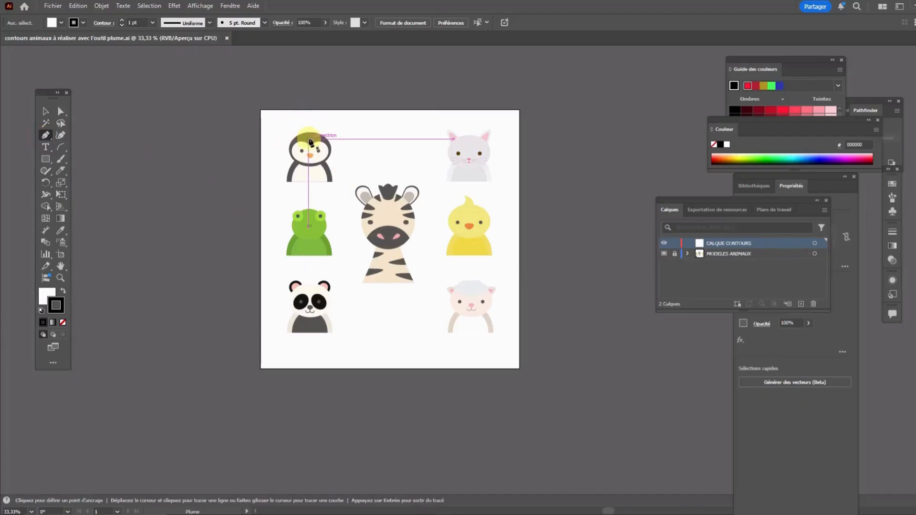
scroll(294, 145, "up", 4)
scroll(336, 140, "up", 1)
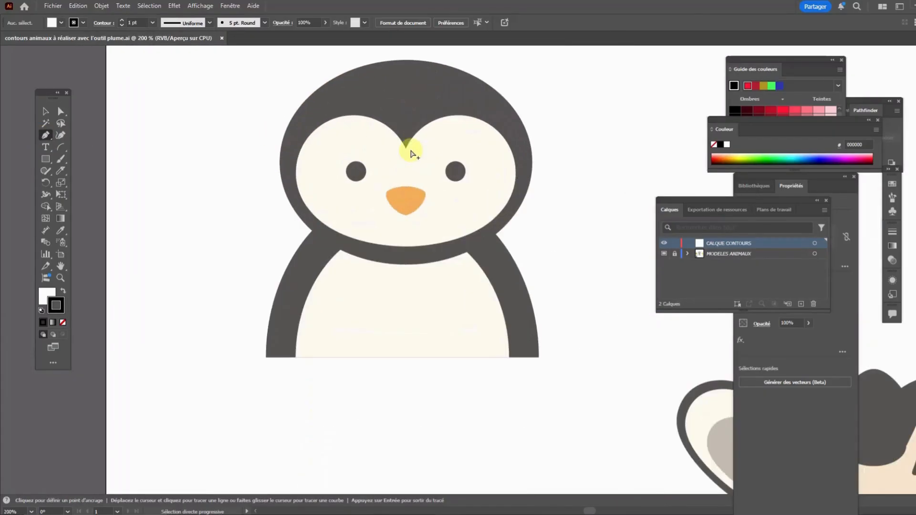
scroll(441, 152, "up", 3)
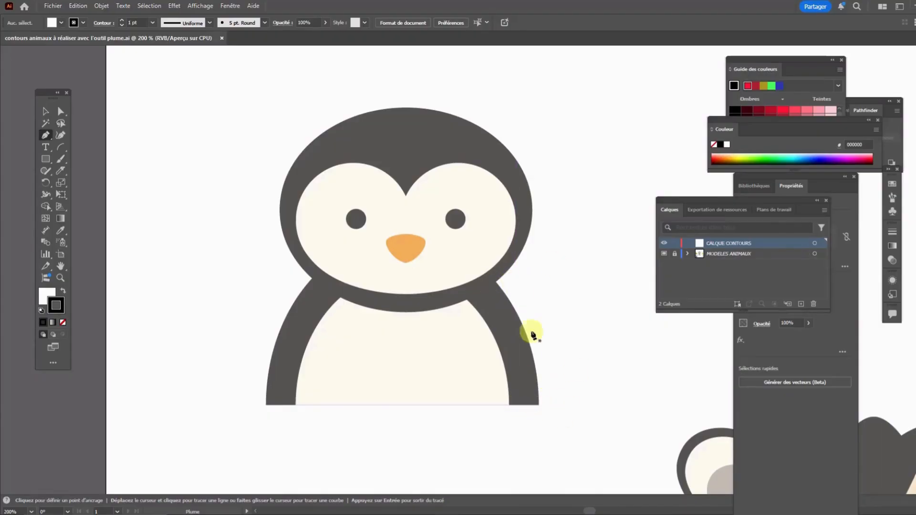
Examine the Repères commentés option among the display settings, and undo the stray anchor point beside the penguin
left_click(228, 7)
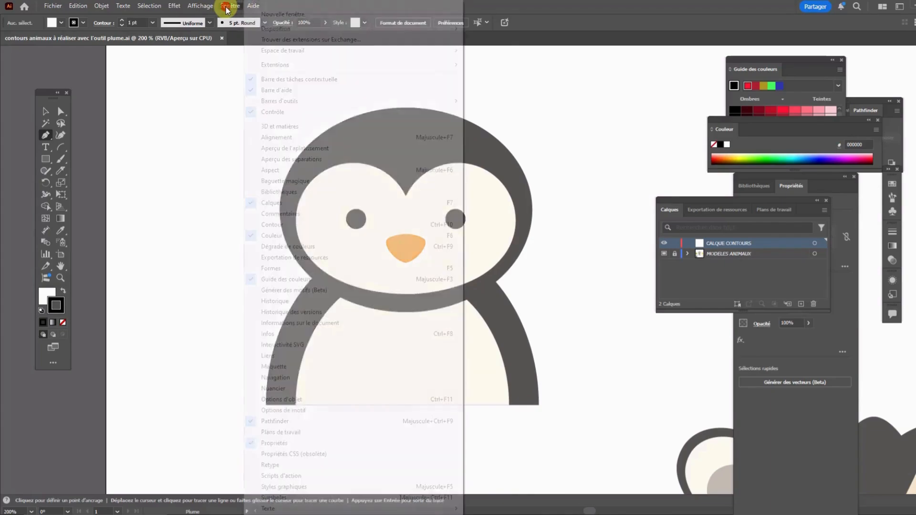
mouse_move(194, 6)
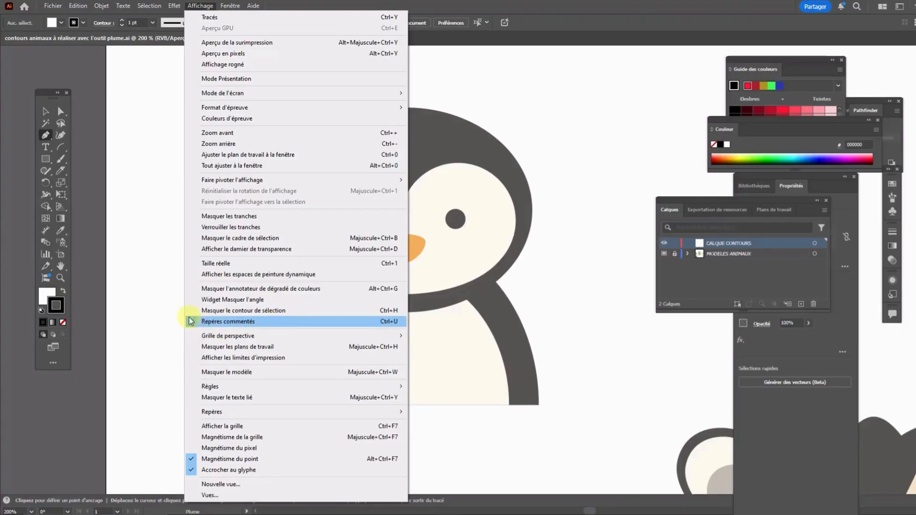
left_click(554, 317)
left_click(555, 315)
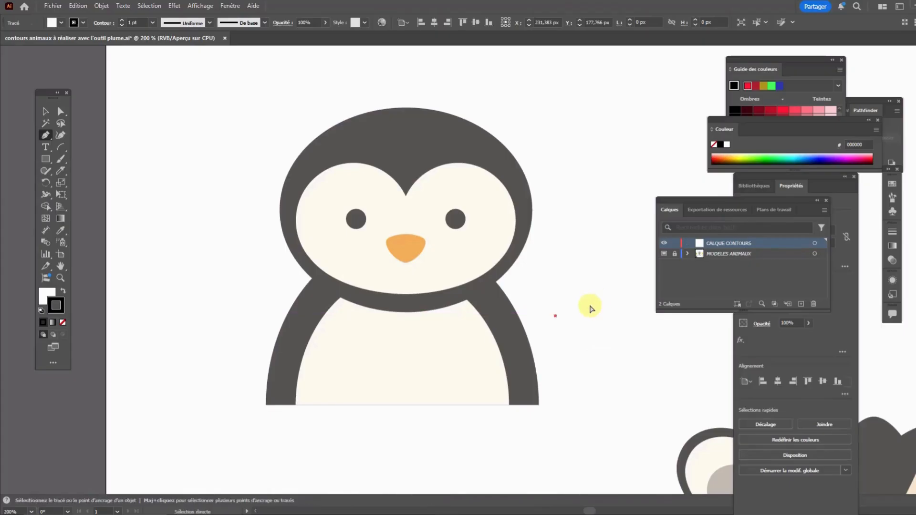
key("ctrl+z")
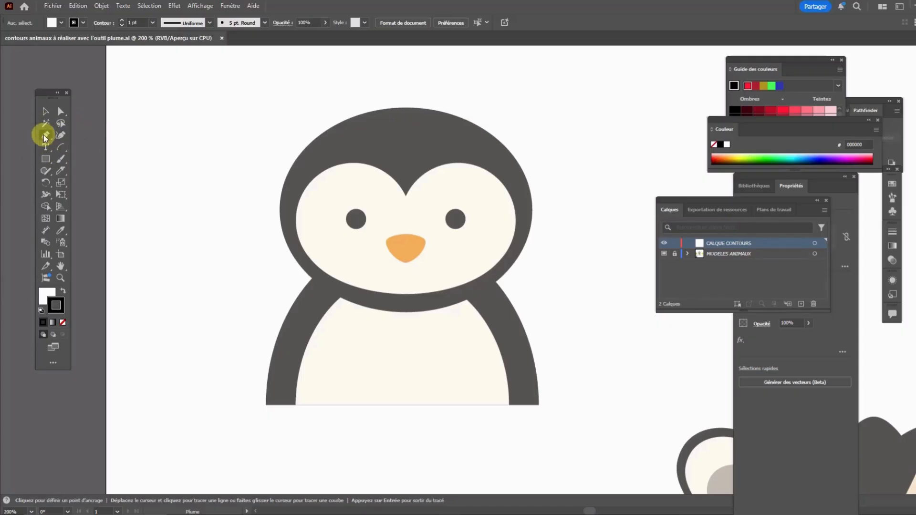
left_click(266, 405)
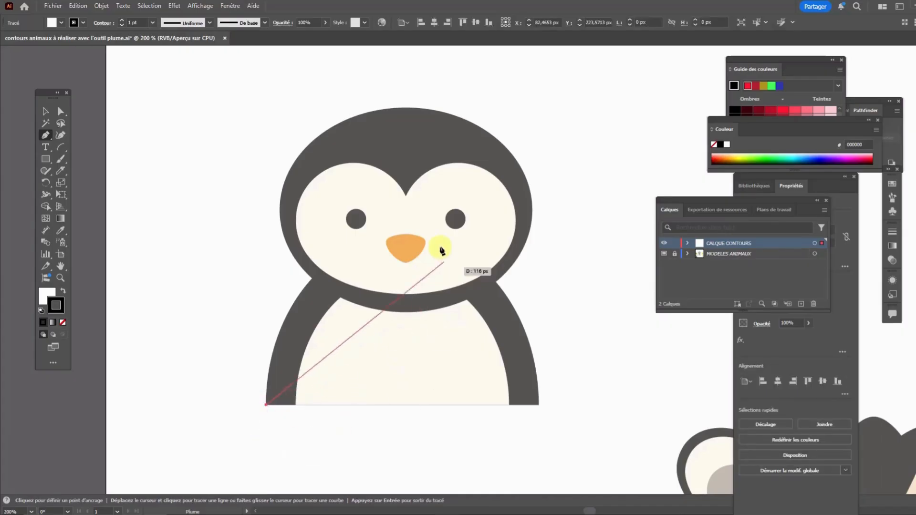
left_click(312, 281)
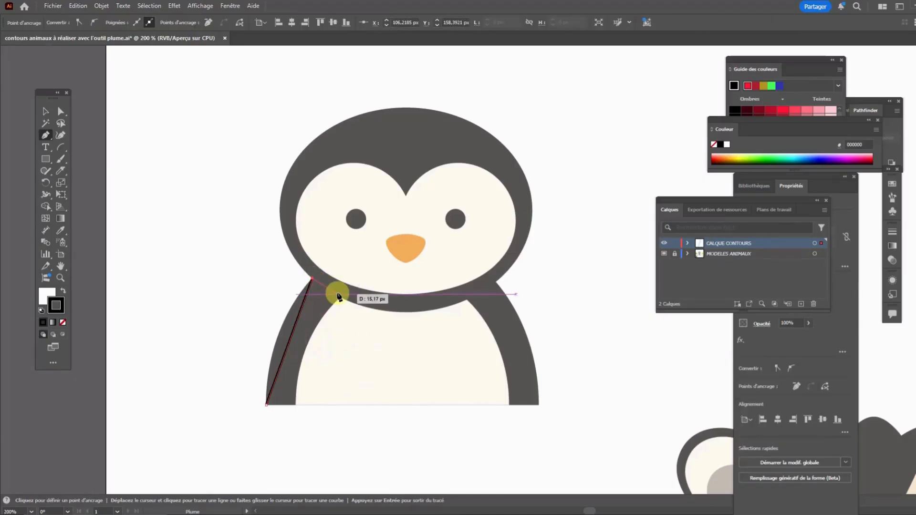
key("ctrl+z")
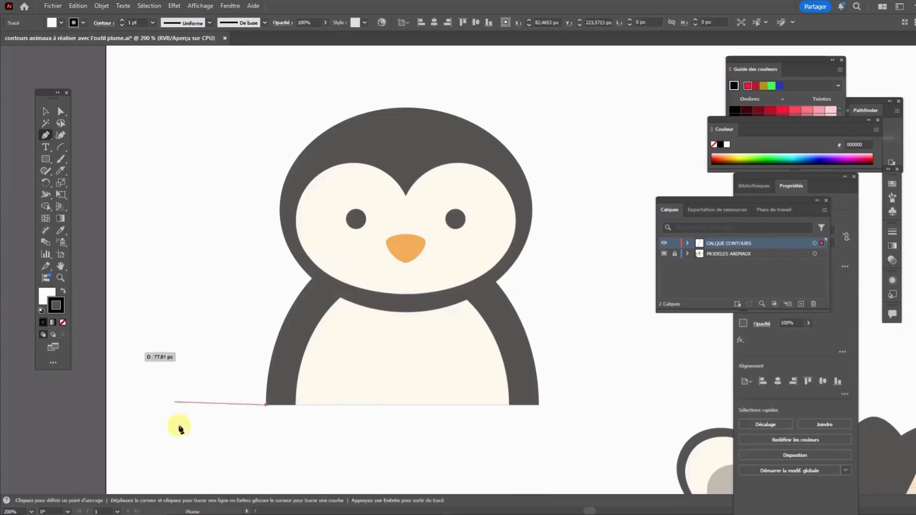
key("ctrl+z")
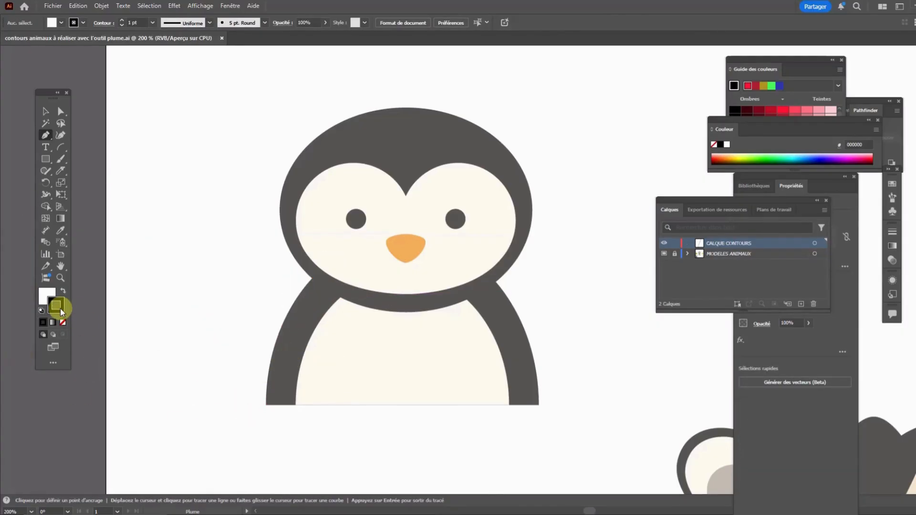
Set the stroke colour to the pinkish red ff2a65 for the penguin's contour
left_click(870, 159)
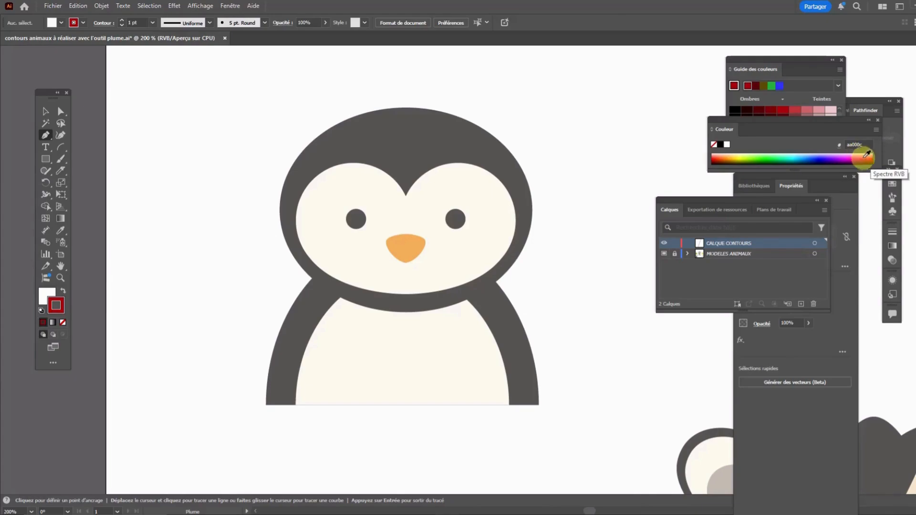
left_click(867, 156)
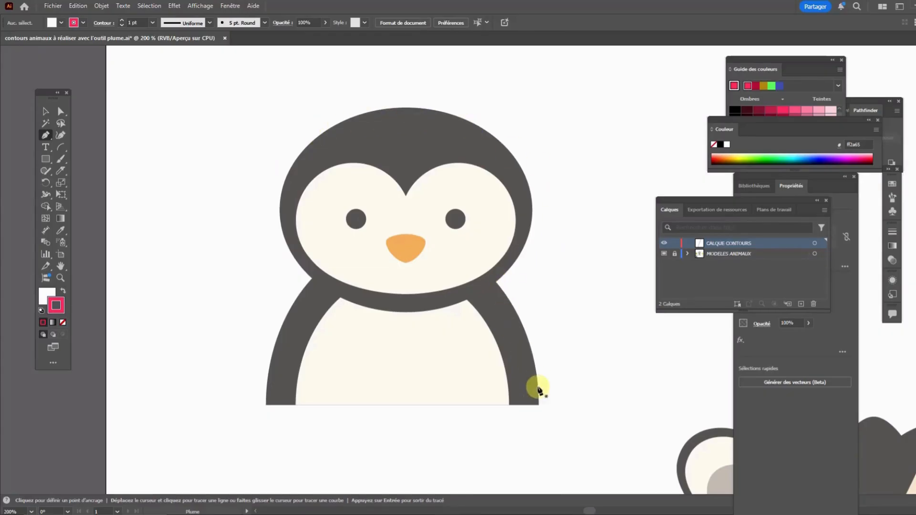
left_click(265, 405)
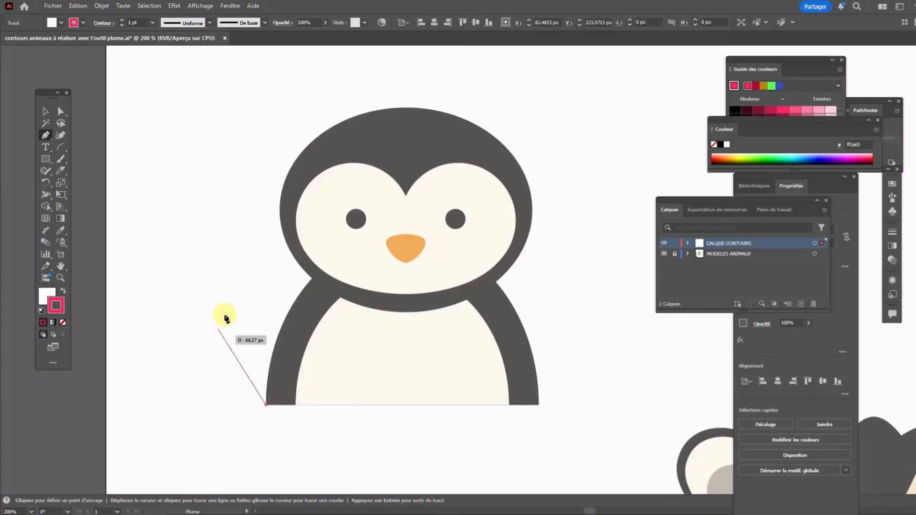
left_click(313, 282)
left_click_drag(328, 272, 341, 255)
left_click_drag(305, 283, 346, 240)
left_click_drag(326, 274, 359, 234)
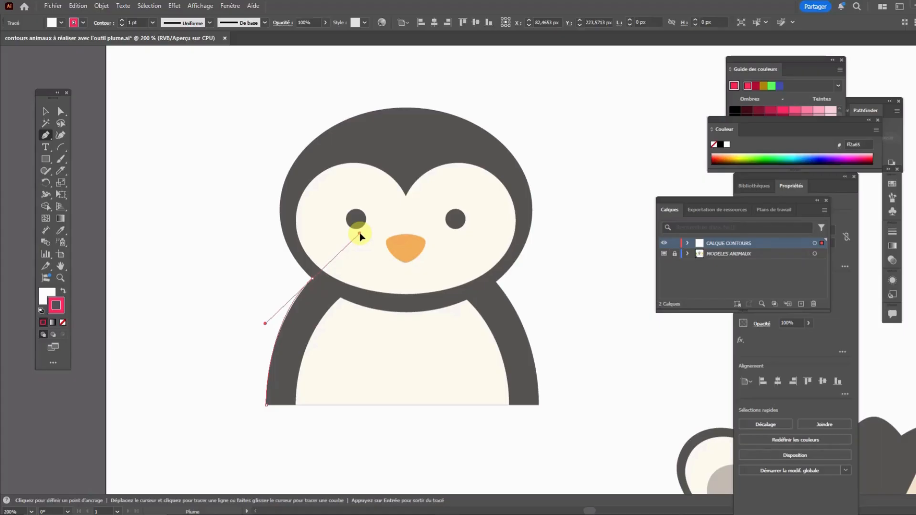
left_click_drag(360, 235, 359, 235)
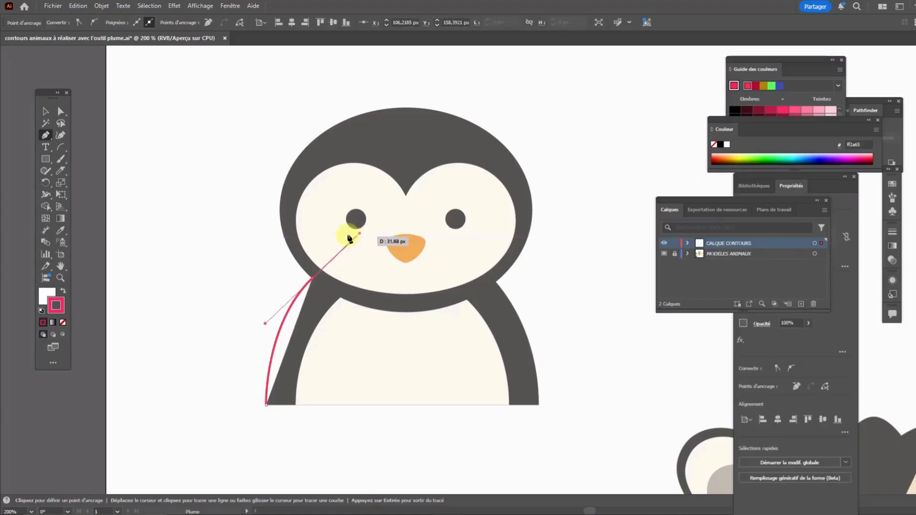
key("ctrl+z")
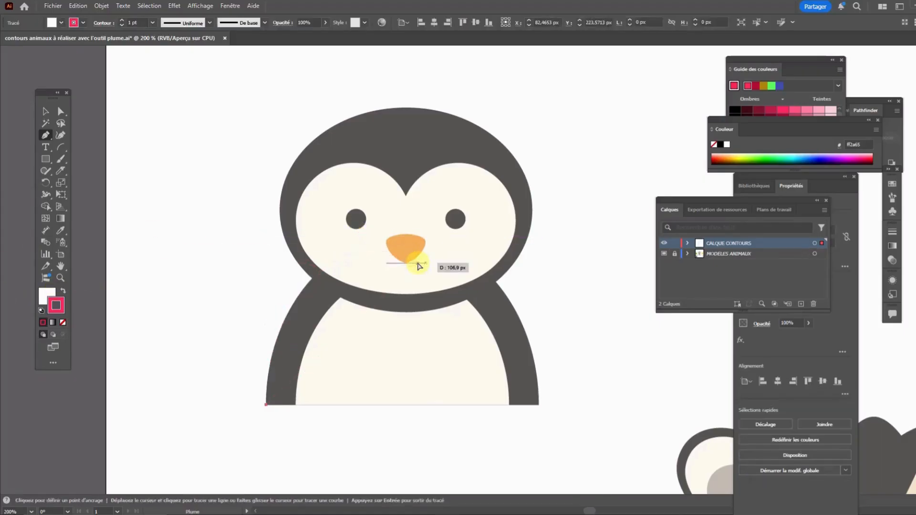
key("ctrl+z")
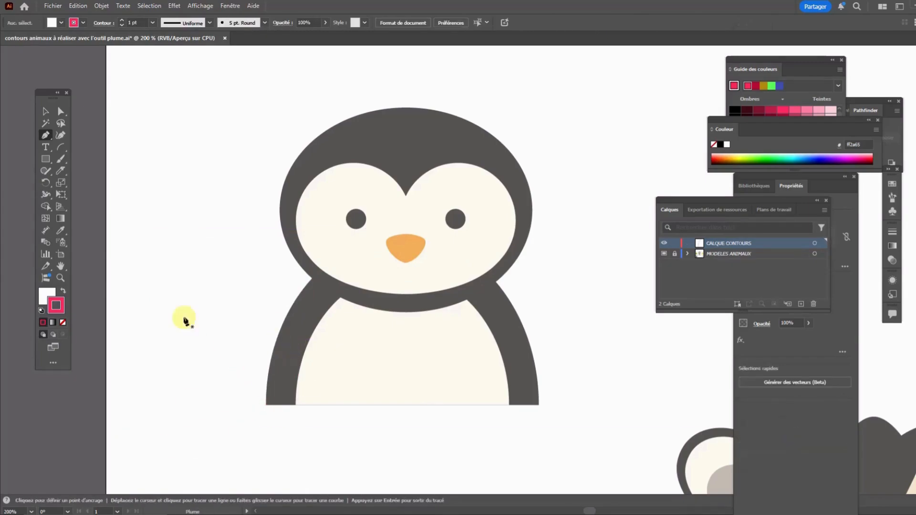
Set the fill to none and trace the penguin's left body edge from base to neck as one curve, removing the neck point's outgoing handle
left_click(44, 292)
left_click(63, 323)
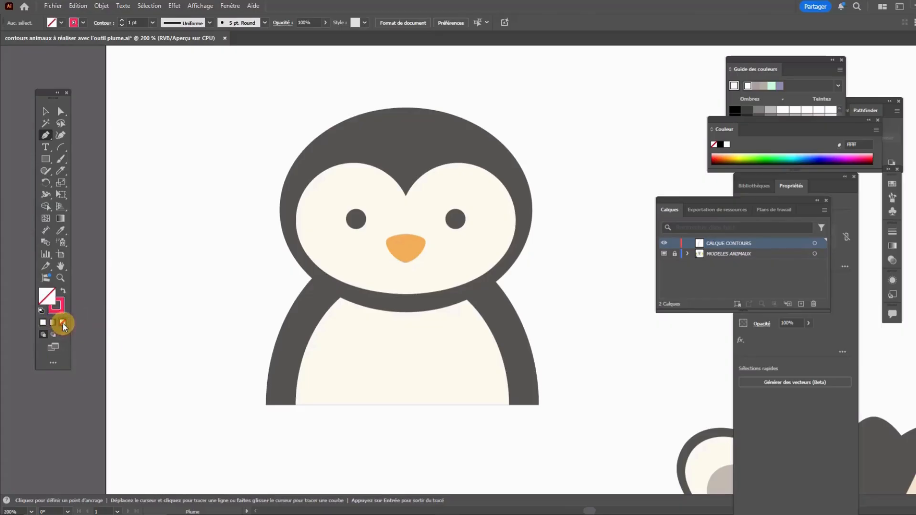
left_click(265, 404)
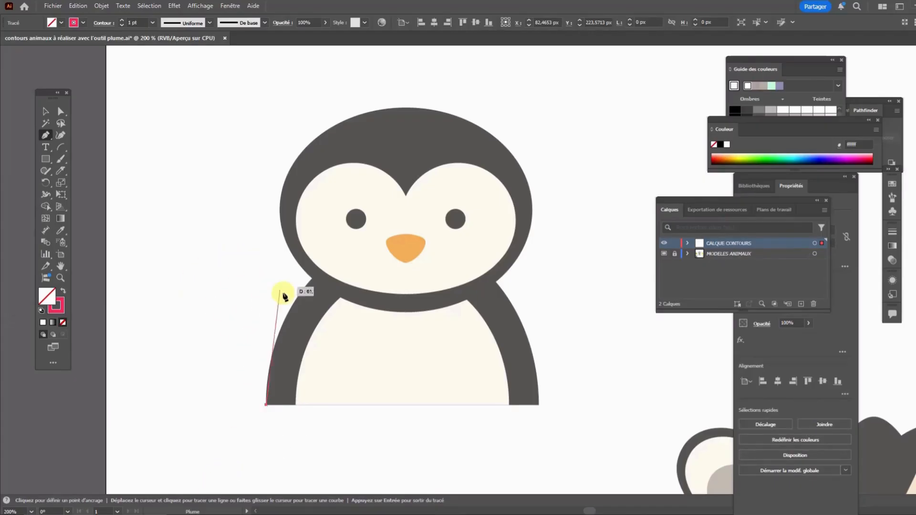
left_click(313, 282)
left_click_drag(318, 281, 362, 222)
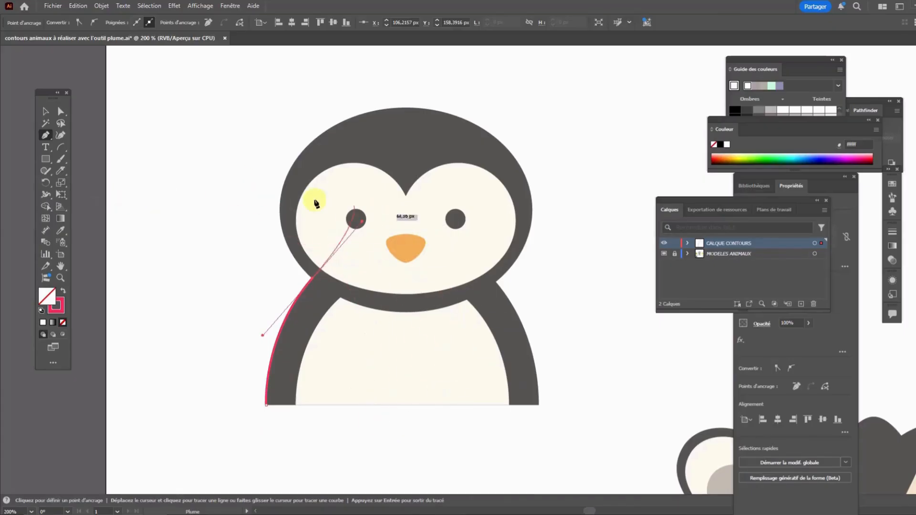
left_click(313, 280)
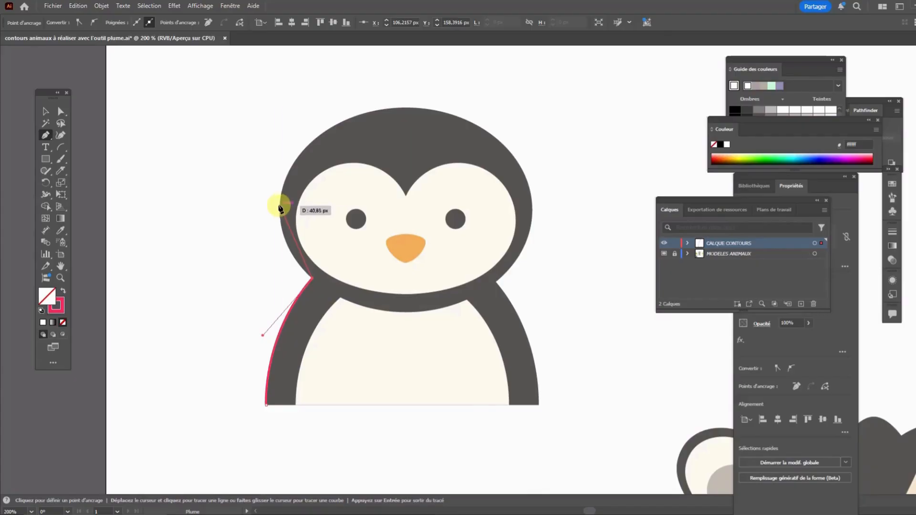
Continue the contour with curved segments from the left neck point around the head's left side to the top of the head
left_click(280, 206)
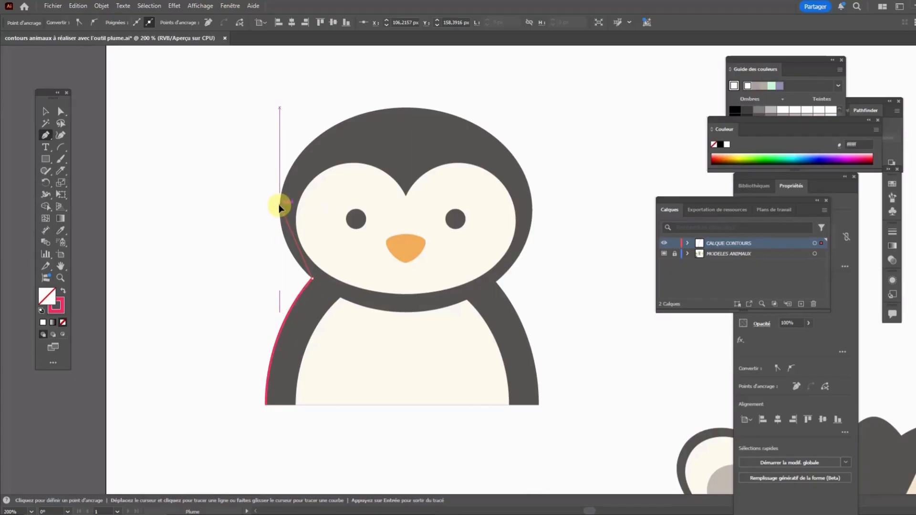
left_click_drag(295, 187, 284, 165)
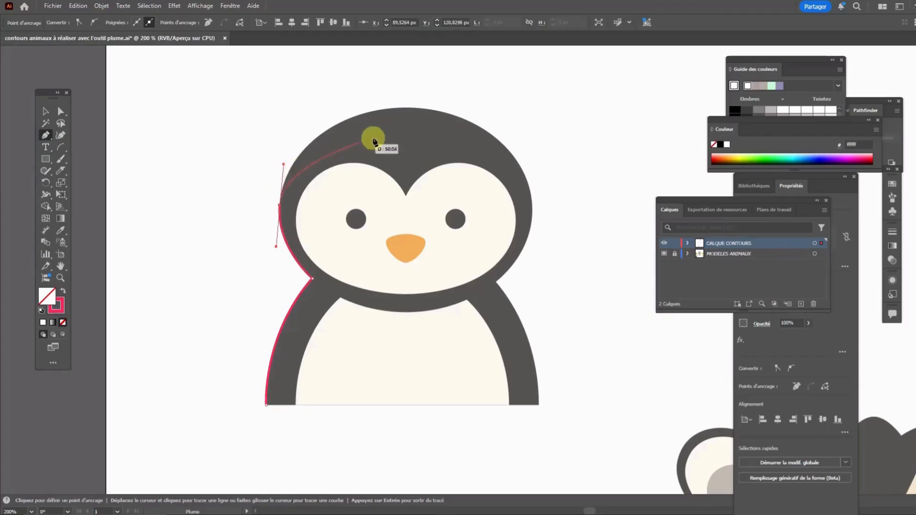
left_click(406, 110)
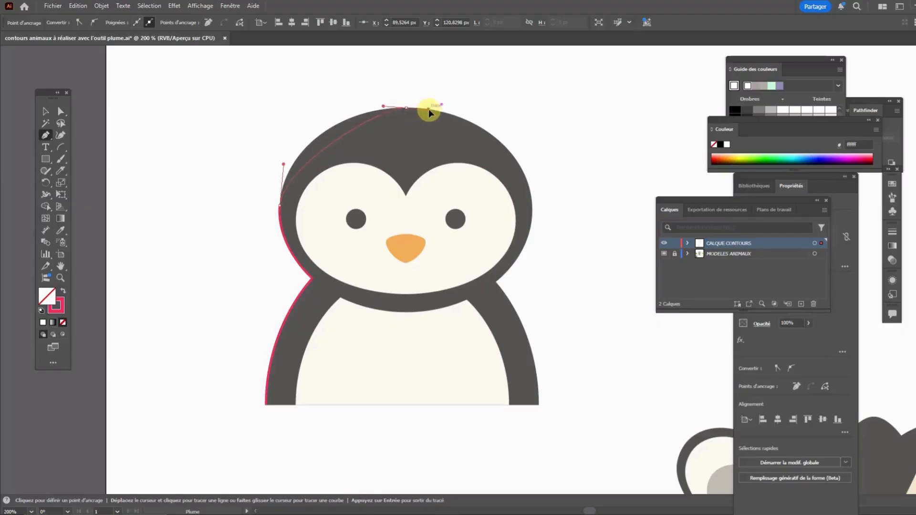
left_click_drag(439, 125, 492, 110)
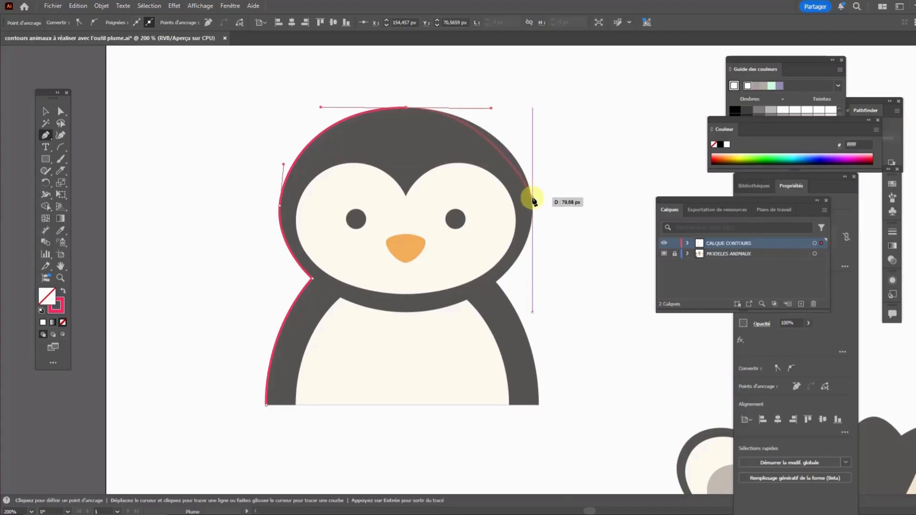
Trace the head's right side with curves down to the right neck point, and remove that point's outgoing handle
left_click_drag(533, 202, 532, 224)
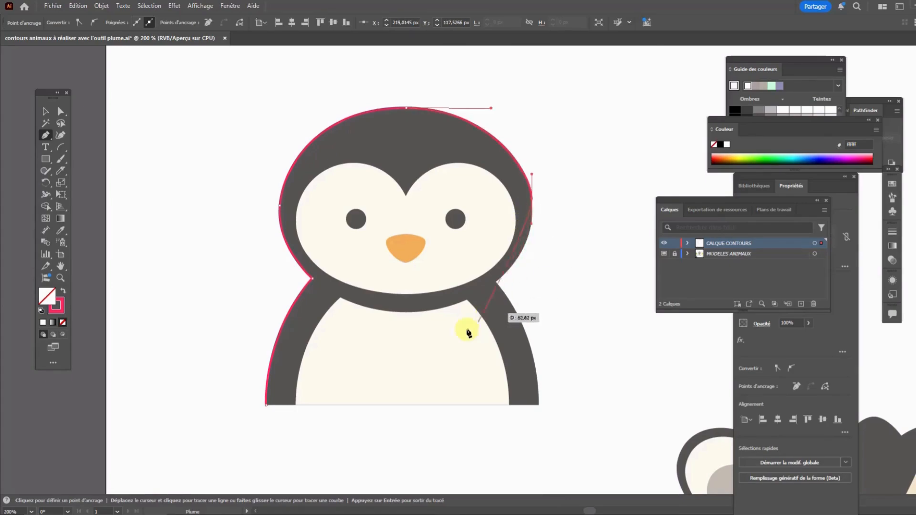
left_click_drag(496, 282, 470, 306)
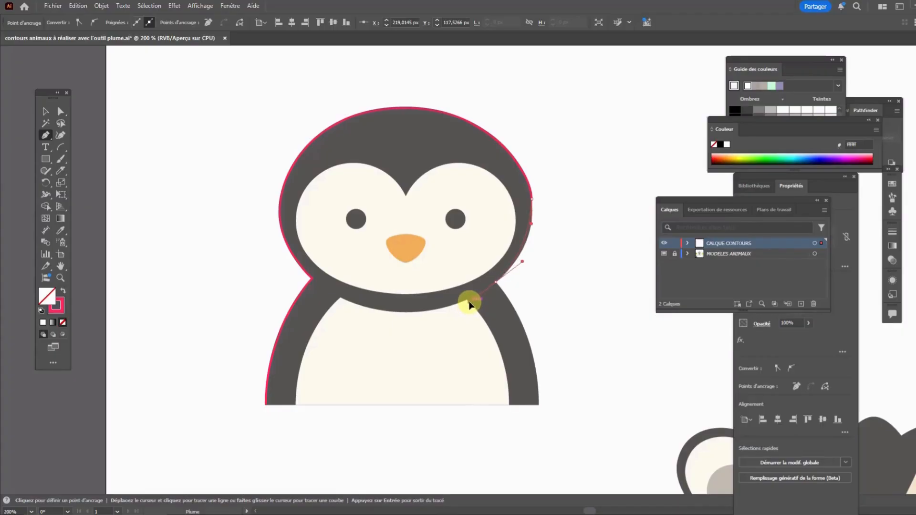
left_click_drag(470, 304, 496, 285)
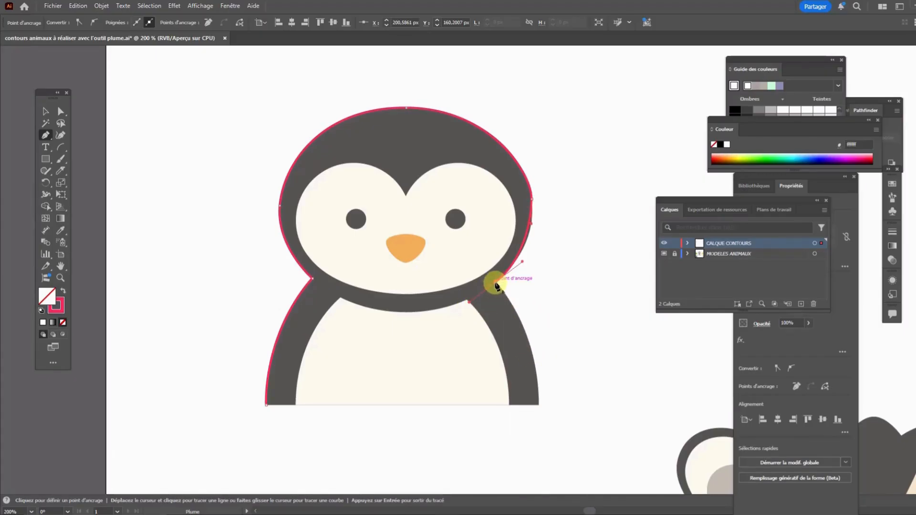
left_click(496, 285)
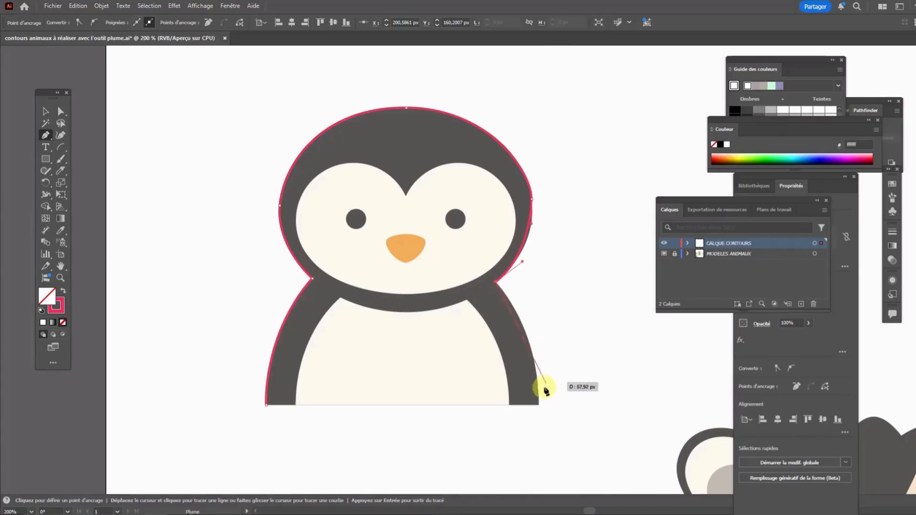
Trace the penguin's right body edge as one curve from the right neck point down to the base corner
left_click_drag(539, 396, 542, 486)
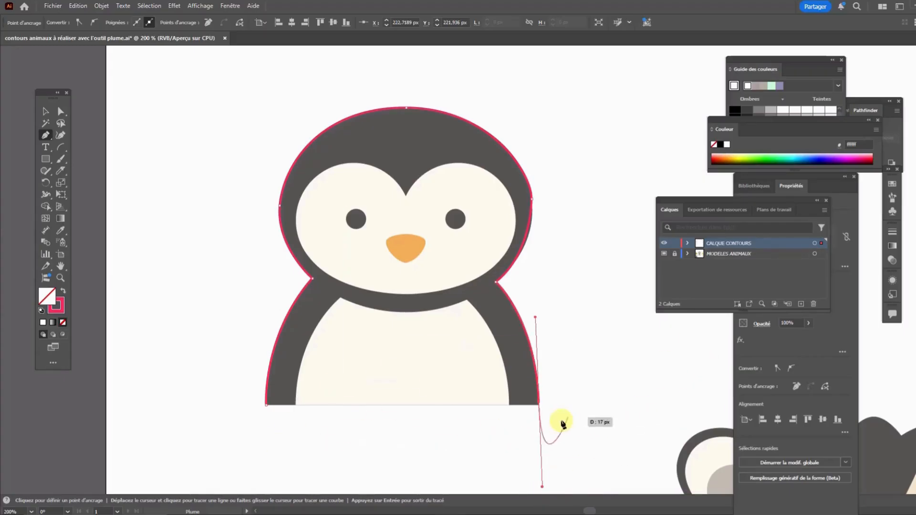
left_click(540, 406)
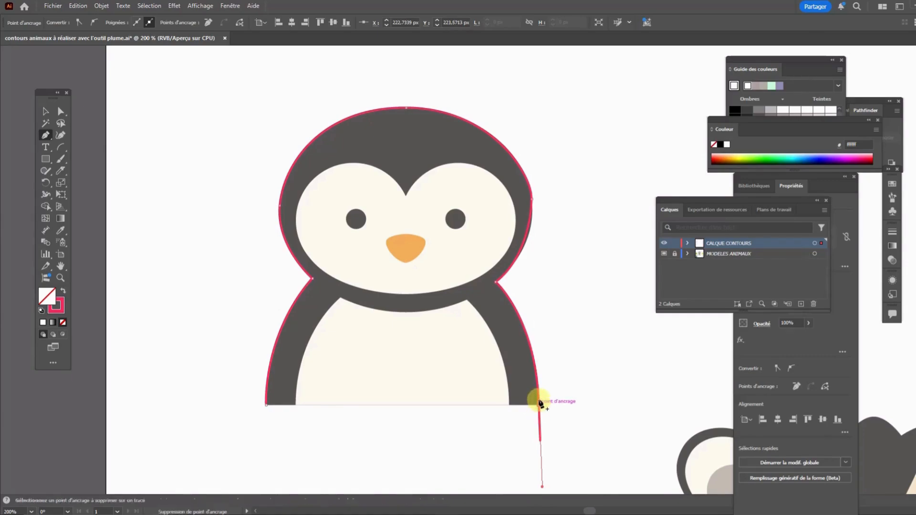
left_click(539, 406)
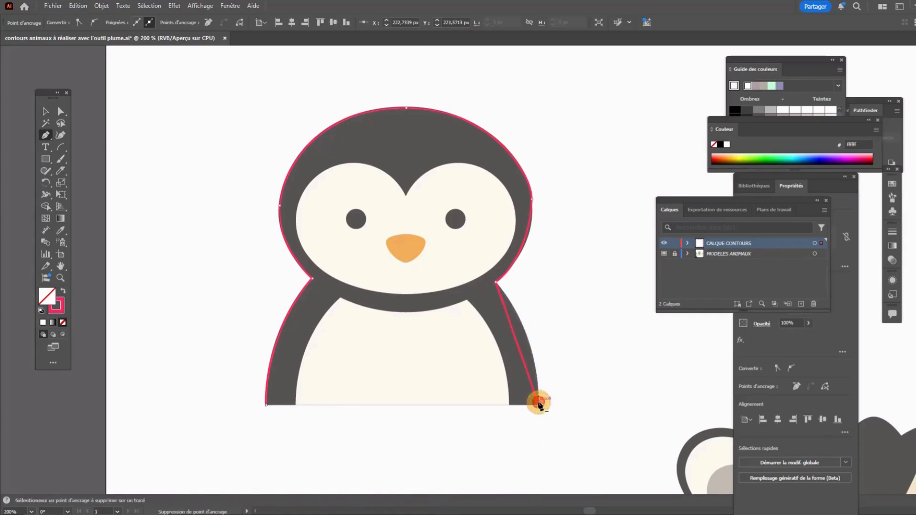
left_click(541, 430)
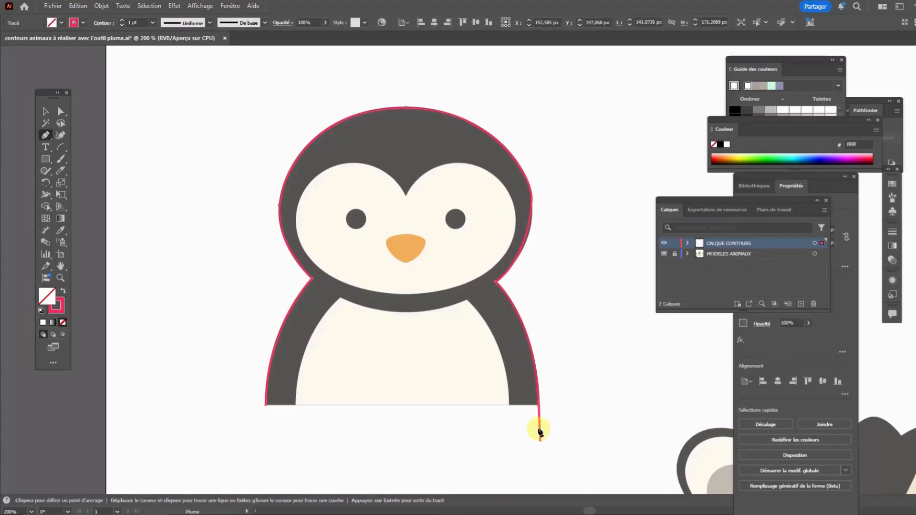
key("ctrl+z")
Remove the right base corner's outgoing handle and close the contour with a straight segment along the penguin's base
left_click(538, 403)
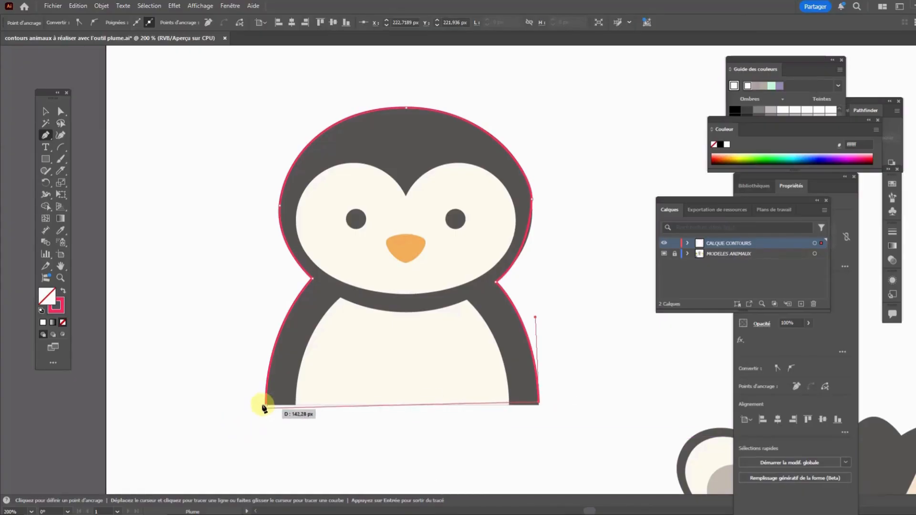
key("Return")
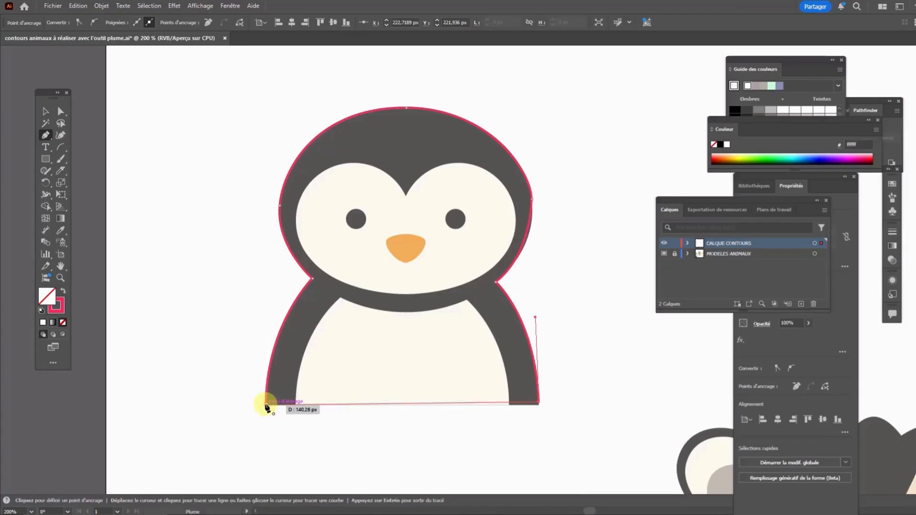
left_click(266, 405)
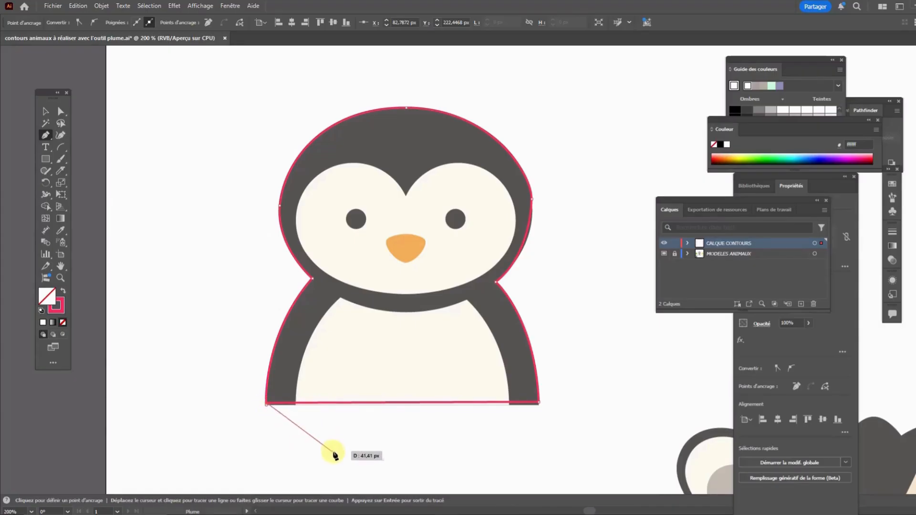
key("Return")
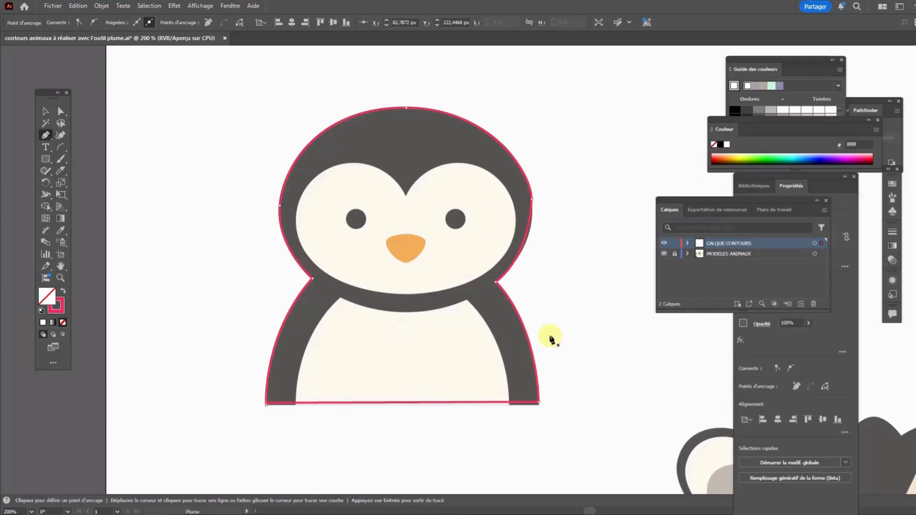
Move the contour's two bottom corner points with Direct Selection so the base line follows the penguin's lower edge, and deselect
left_click(61, 111)
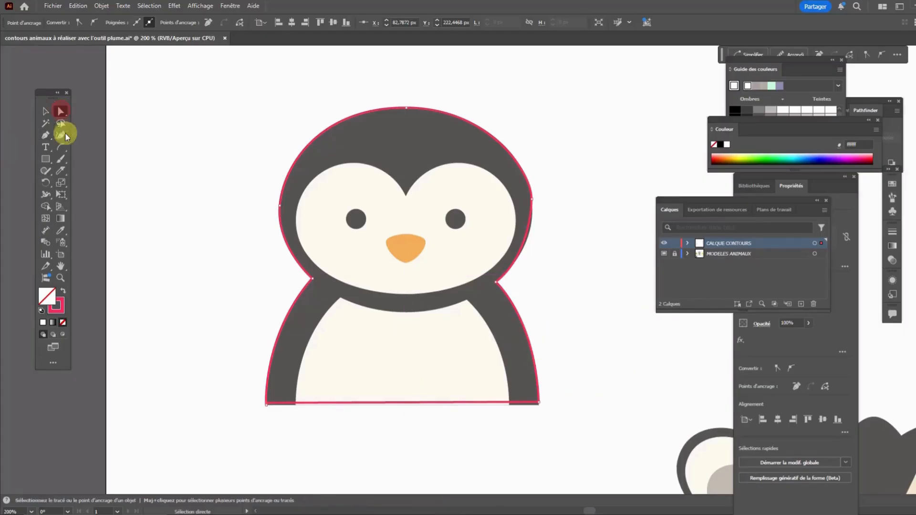
left_click(267, 394)
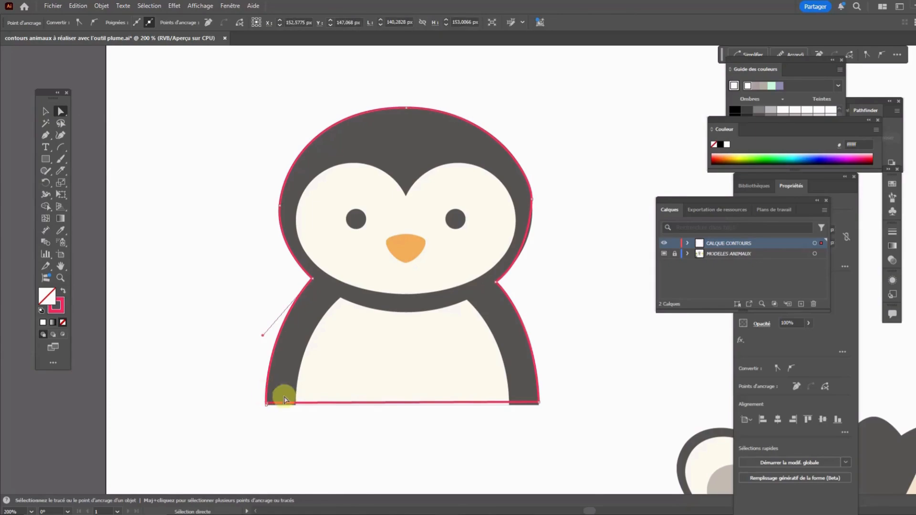
left_click(539, 403)
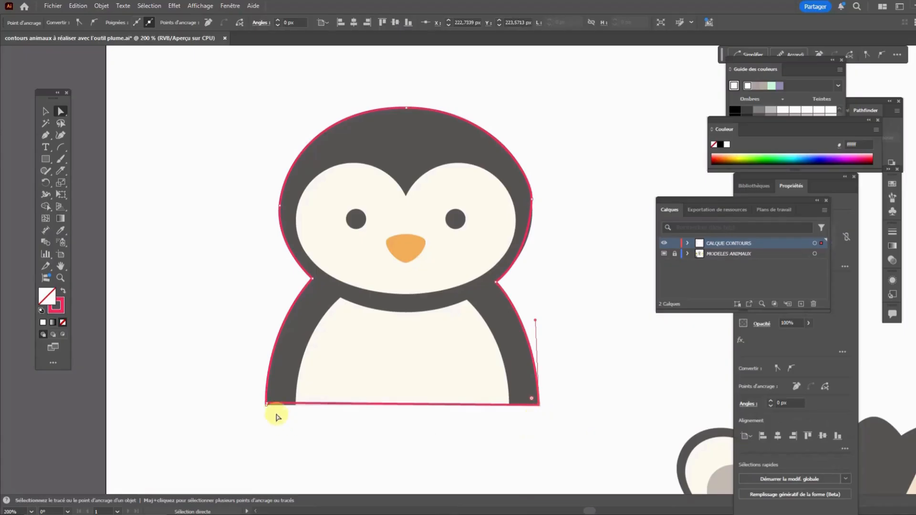
left_click(265, 404)
left_click_drag(266, 405, 266, 406)
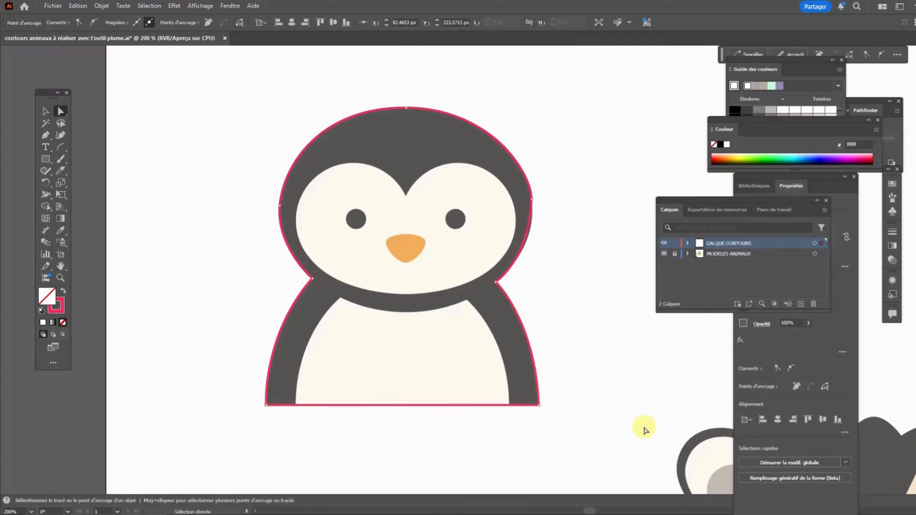
left_click(644, 429)
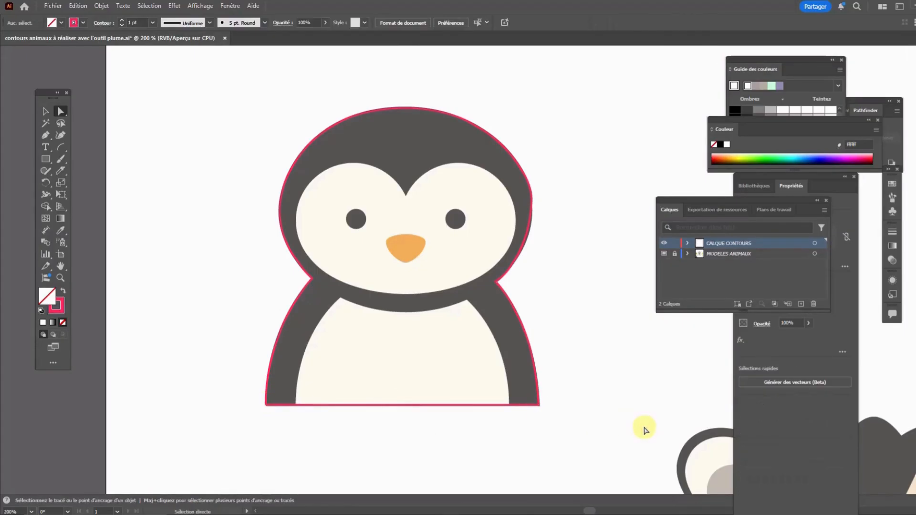
Adjust the handles on the right side of the head so the contour hugs the penguin's outline, and deselect
left_click(528, 234)
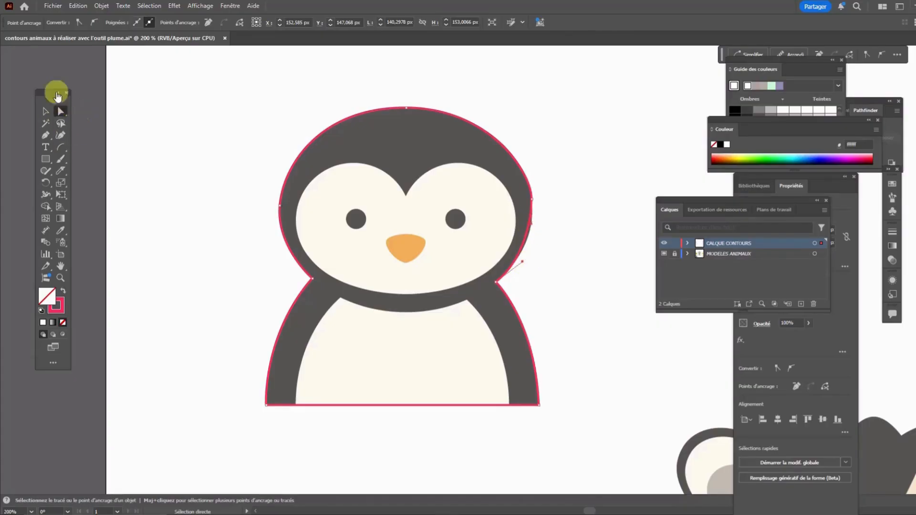
left_click_drag(523, 265, 528, 256)
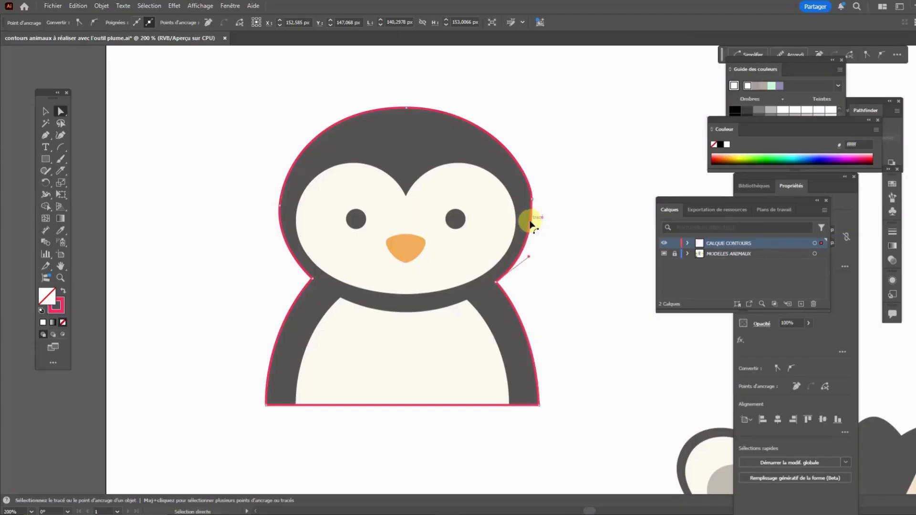
left_click(532, 199)
left_click_drag(532, 173, 527, 171)
left_click(580, 194)
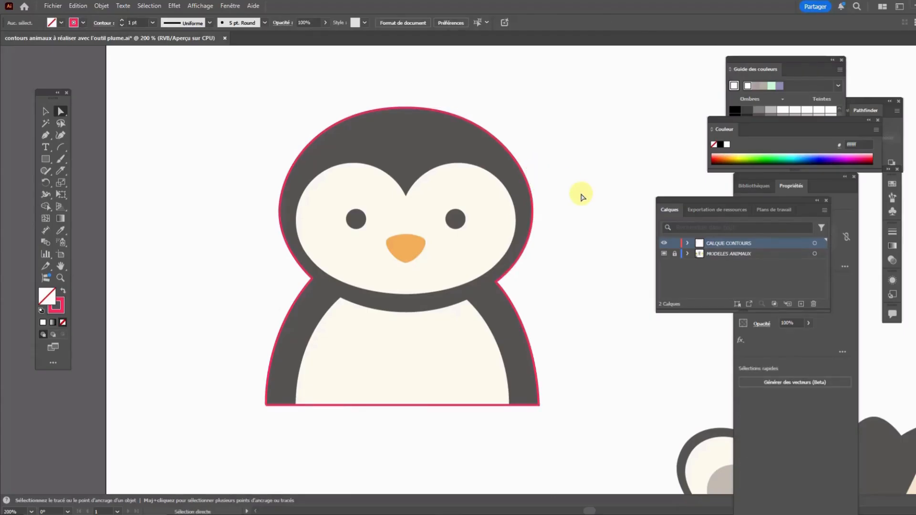
scroll(581, 196, "down", 10)
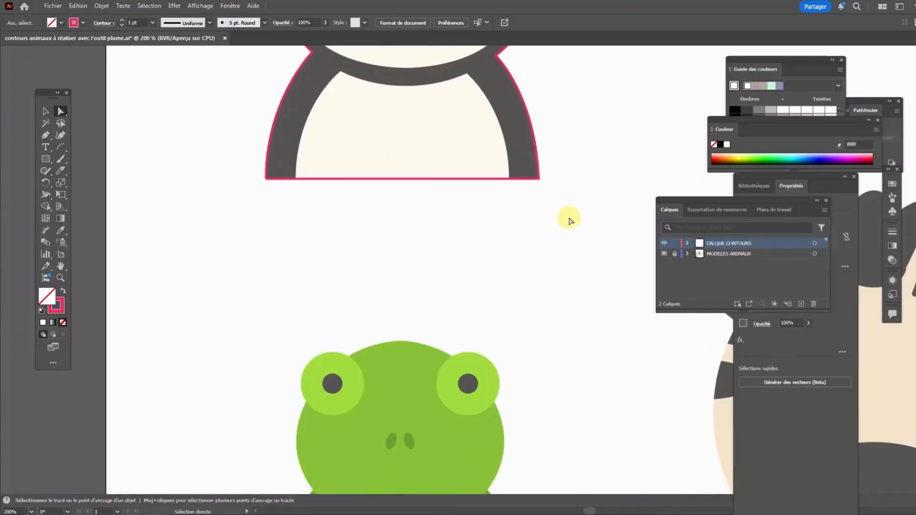
scroll(572, 233, "down", 3)
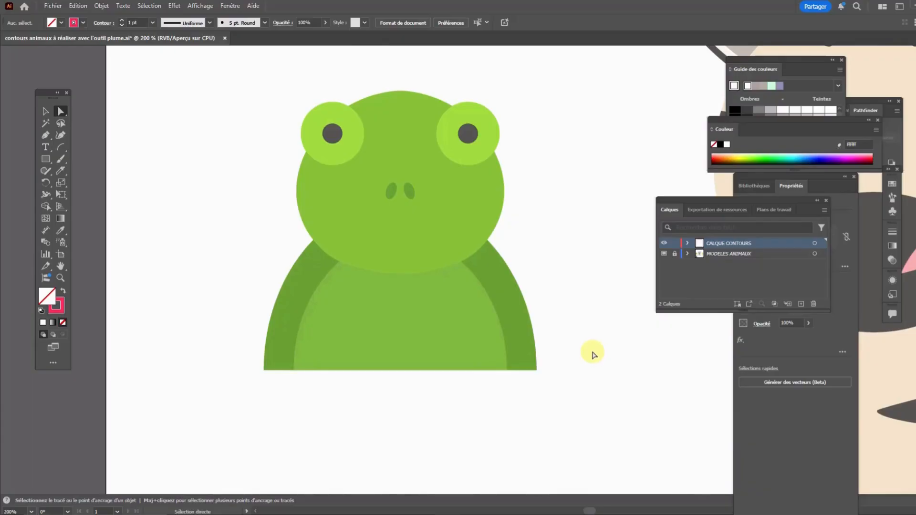
scroll(481, 282, "up", 10)
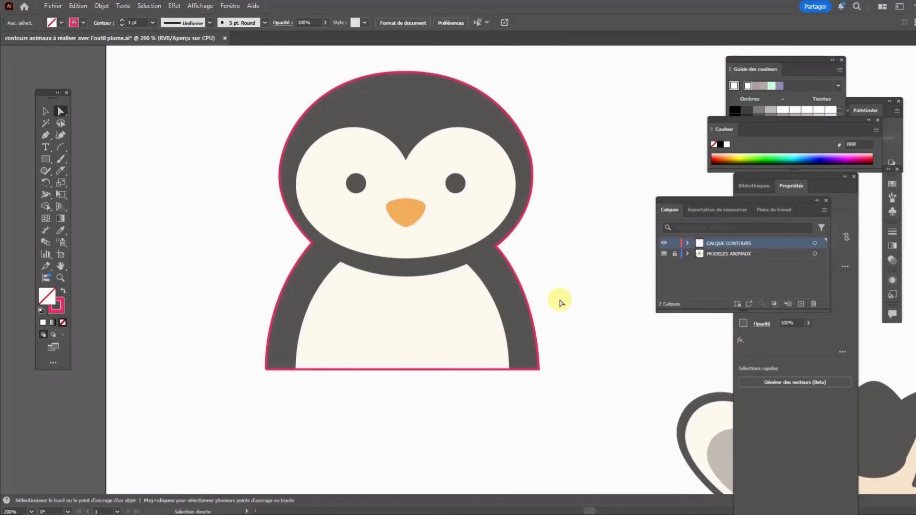
scroll(560, 301, "down", 8)
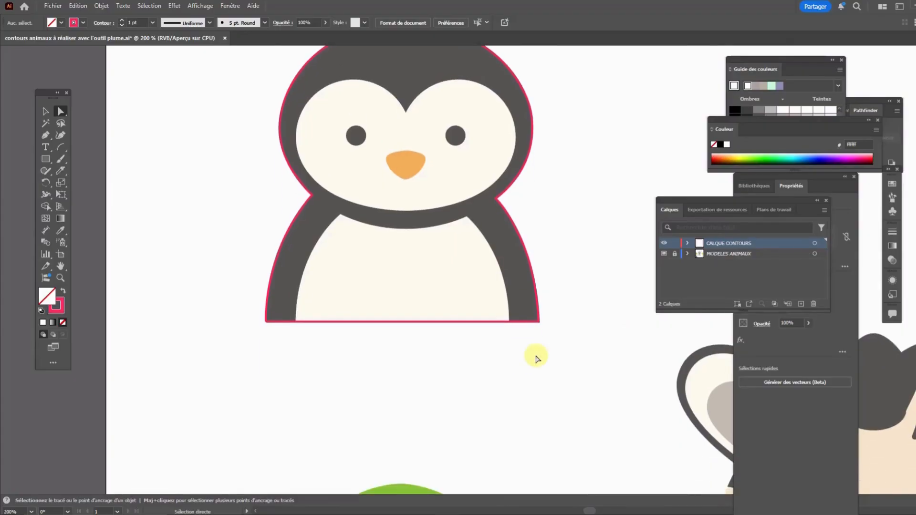
scroll(534, 349, "down", 4)
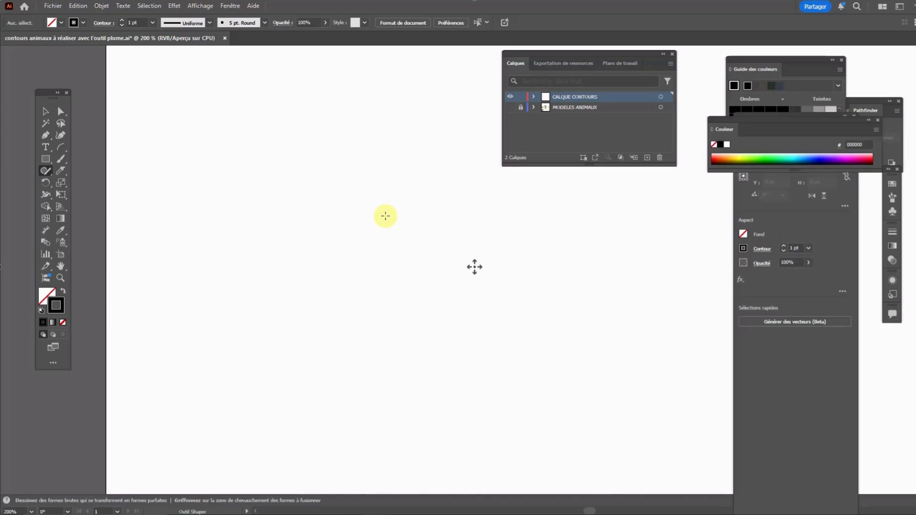
Draw a long looping freehand line across the empty artboard with the Pencil tool and an orange ff6715 stroke
left_click(52, 177)
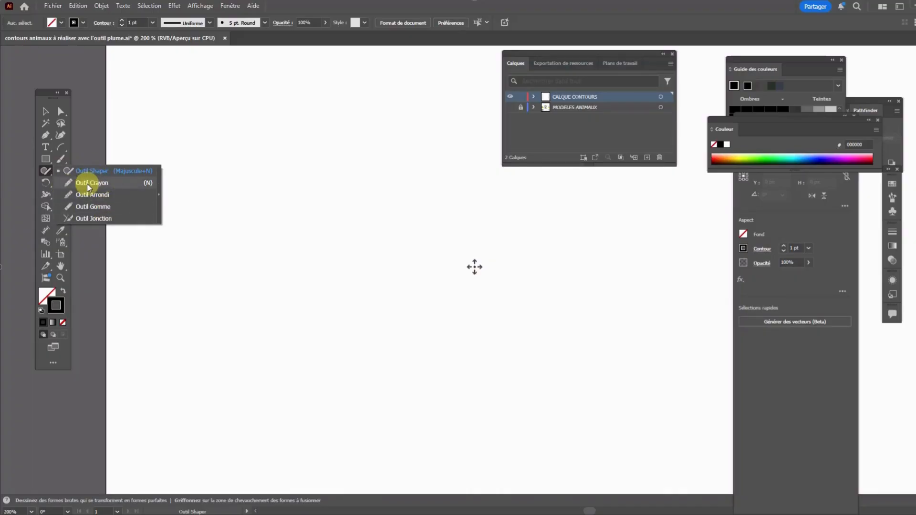
left_click(89, 184)
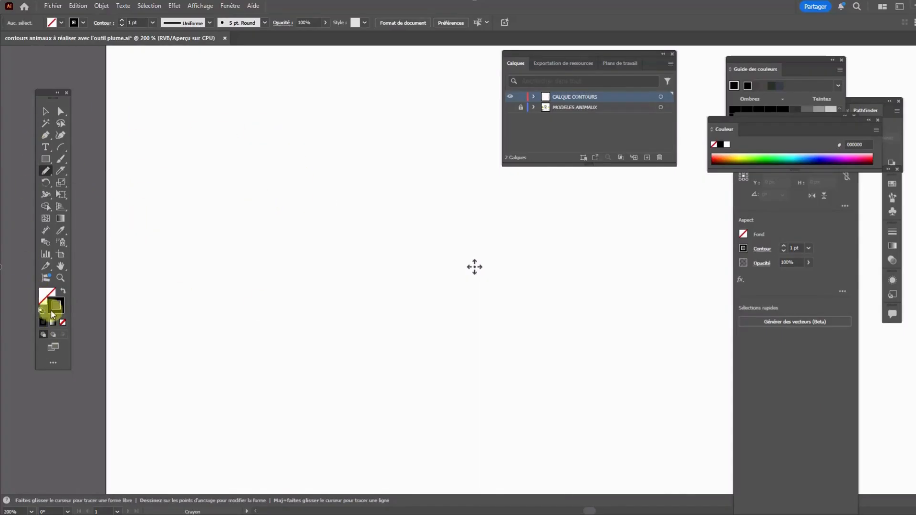
left_click(721, 159)
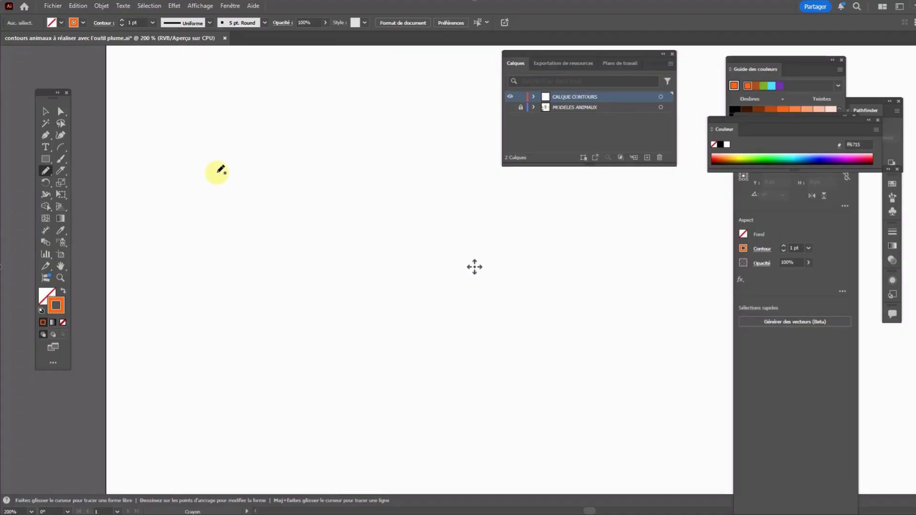
mouse_move(217, 172)
left_mouse_down()
mouse_move(185, 202)
mouse_move(187, 242)
mouse_move(237, 254)
mouse_move(297, 193)
mouse_move(354, 208)
mouse_move(333, 243)
mouse_move(283, 286)
mouse_move(319, 362)
mouse_move(425, 354)
mouse_move(412, 250)
mouse_move(385, 192)
mouse_move(464, 184)
mouse_move(435, 240)
mouse_move(513, 322)
mouse_move(618, 286)
mouse_move(660, 333)
mouse_move(651, 372)
left_mouse_up()
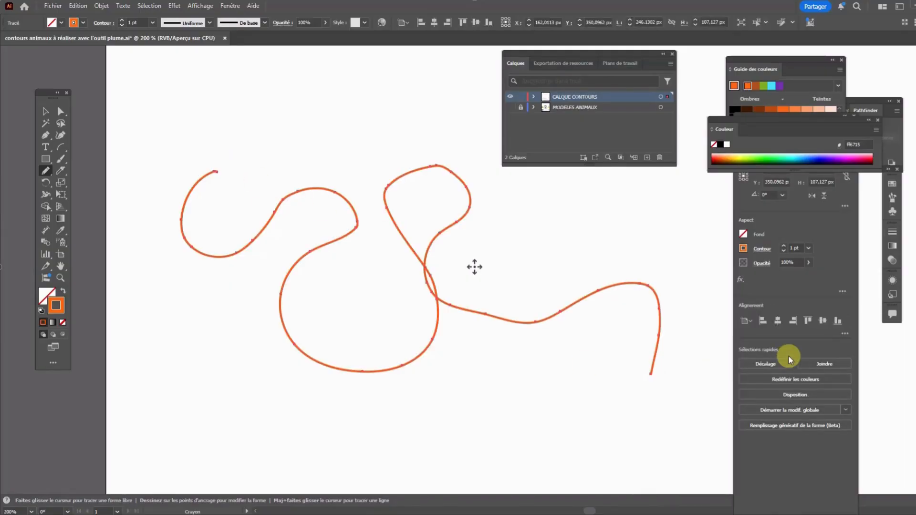
Reshape the freehand line by raising the anchor point on its first hump into a peak and pulling the neighbouring handle up and outward
left_click(61, 112)
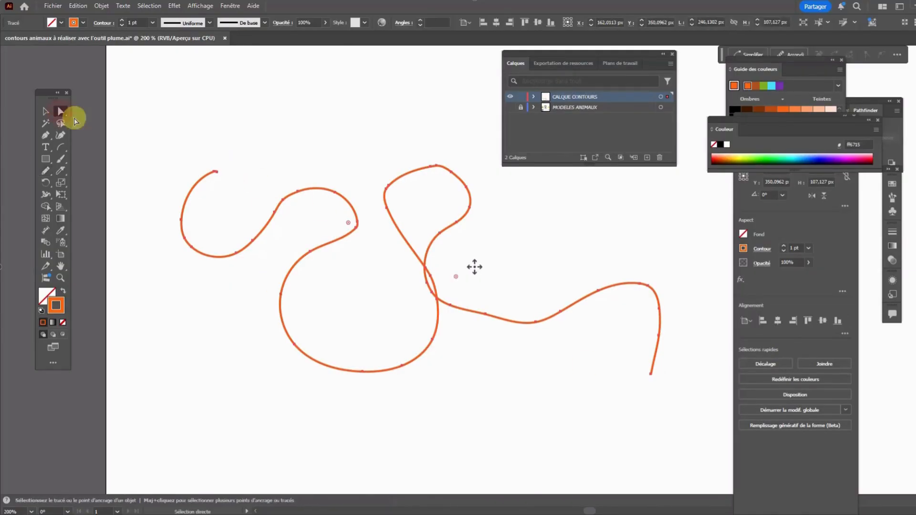
left_click(228, 126)
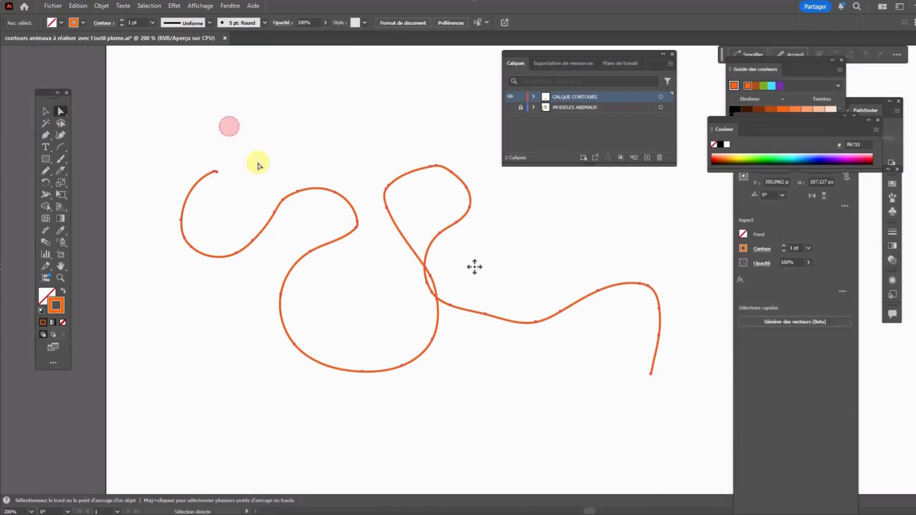
left_click(297, 193)
left_click_drag(297, 194, 291, 152)
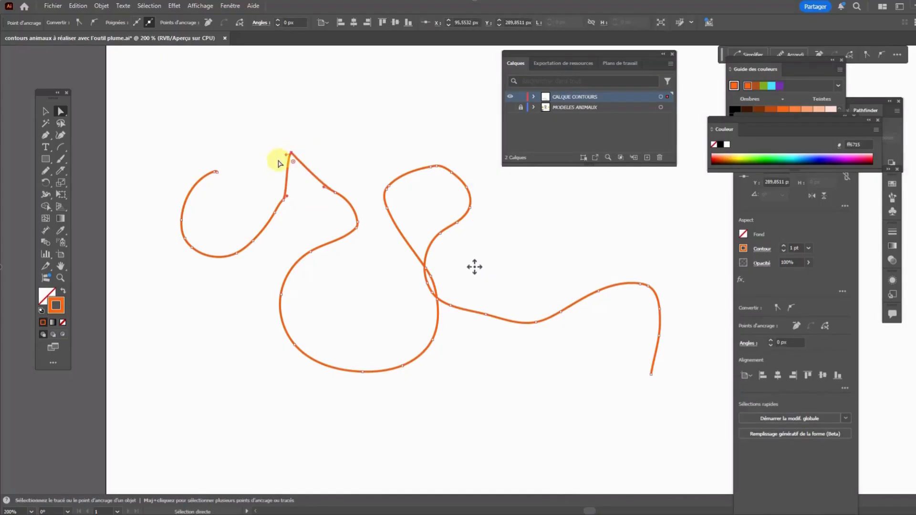
left_click(291, 157)
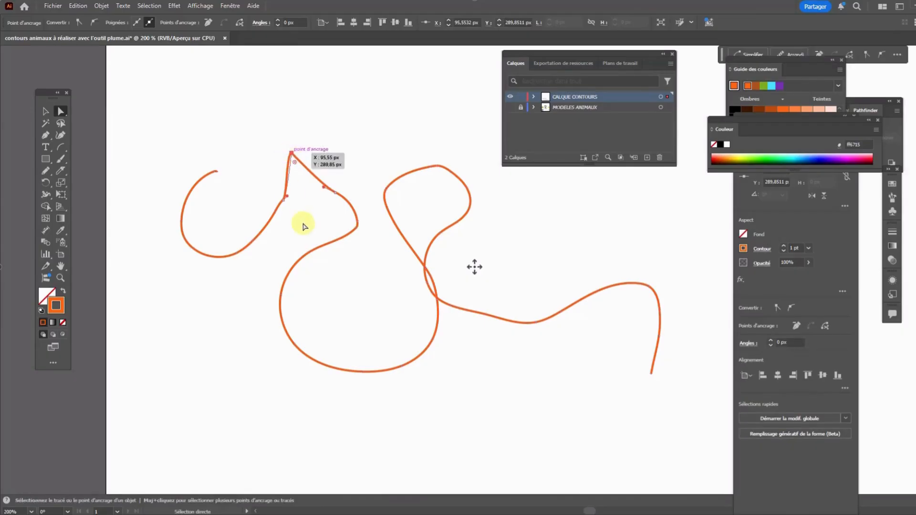
mouse_move(289, 154)
left_mouse_down()
mouse_move(282, 151)
mouse_move(290, 151)
left_mouse_up()
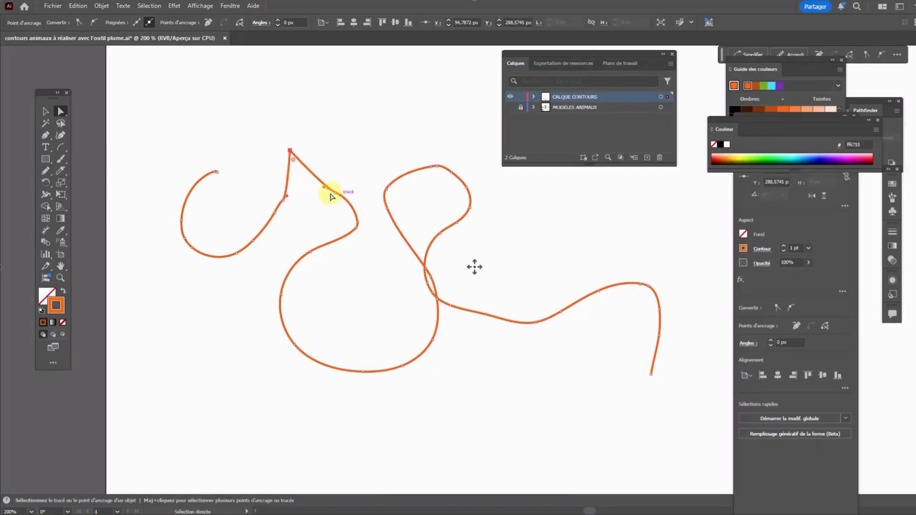
left_click_drag(325, 189, 383, 97)
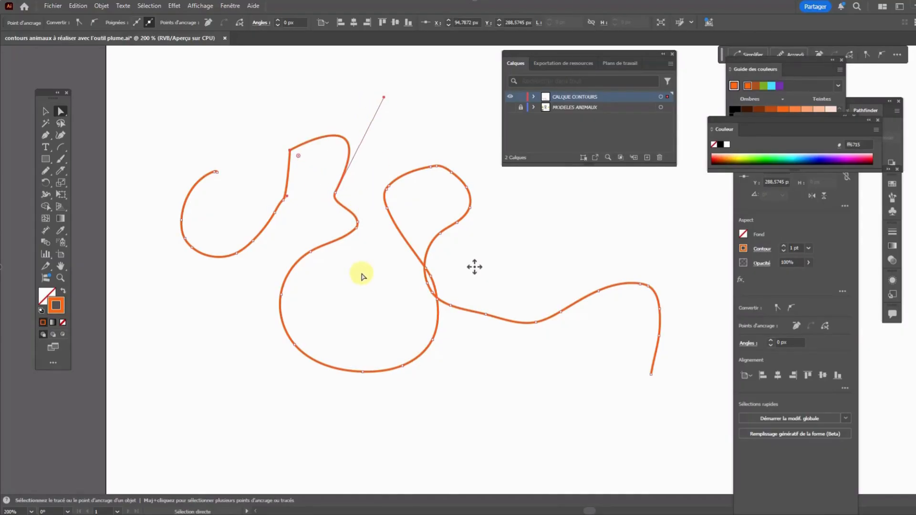
Set the freehand line's stroke weight to 7 pt
scroll(530, 321, "up", 1)
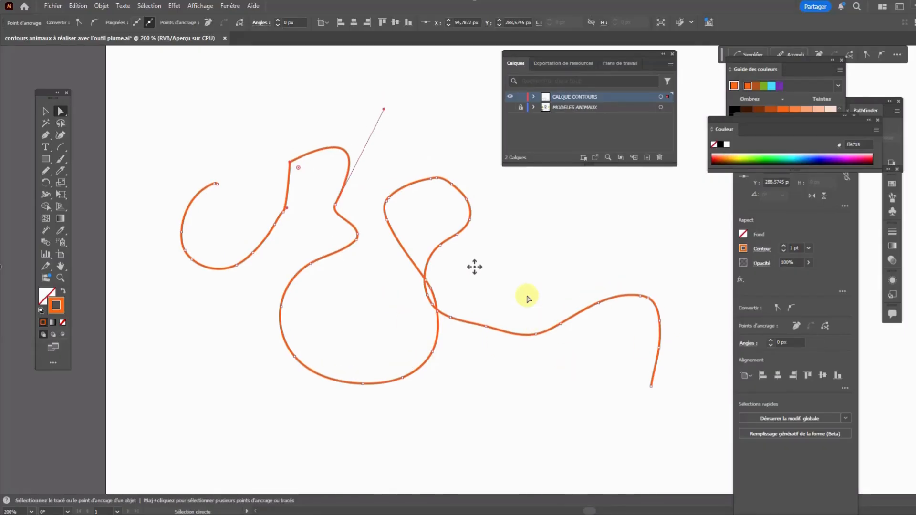
left_click(491, 327)
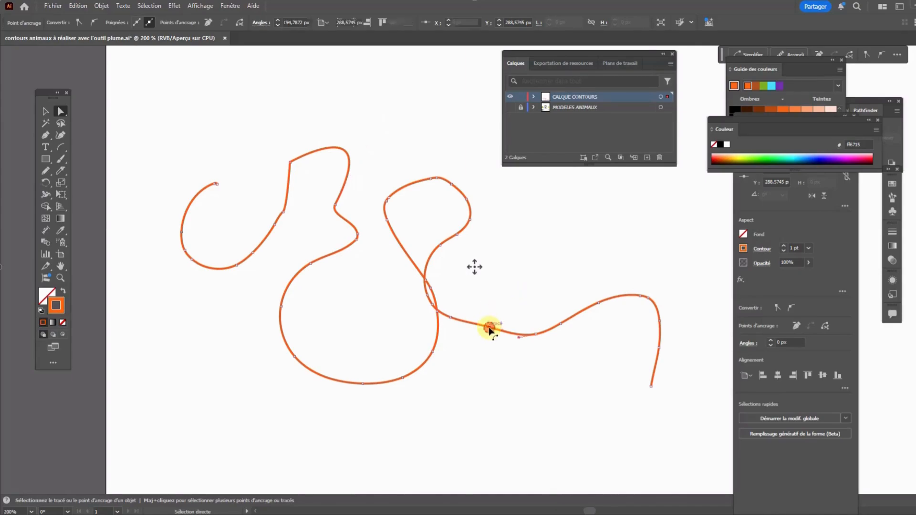
left_click(809, 247)
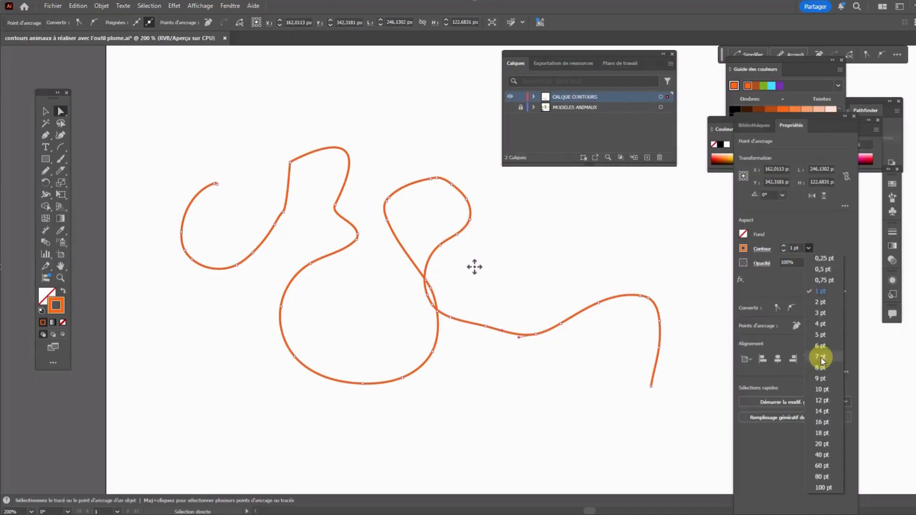
left_click(821, 357)
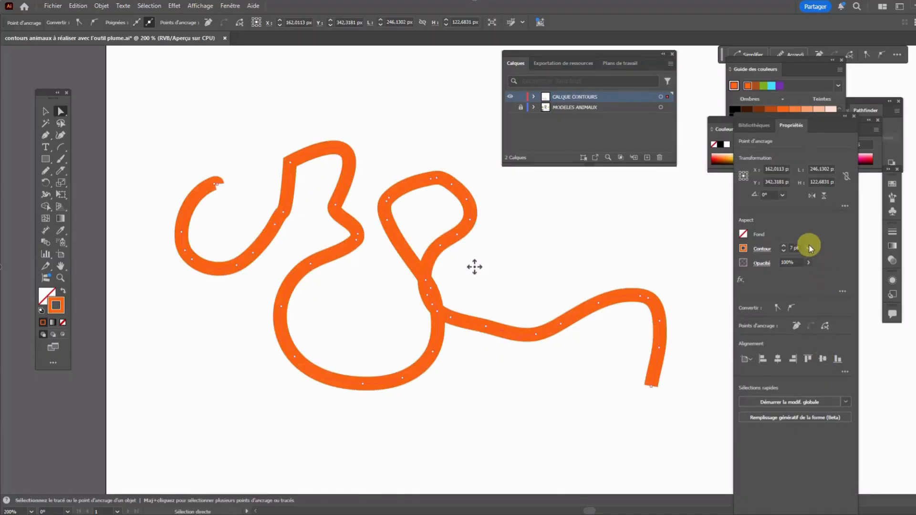
Reduce the long freehand line's stroke weight to 5 pt and finally to 2 pt
left_click(809, 248)
left_click(829, 338)
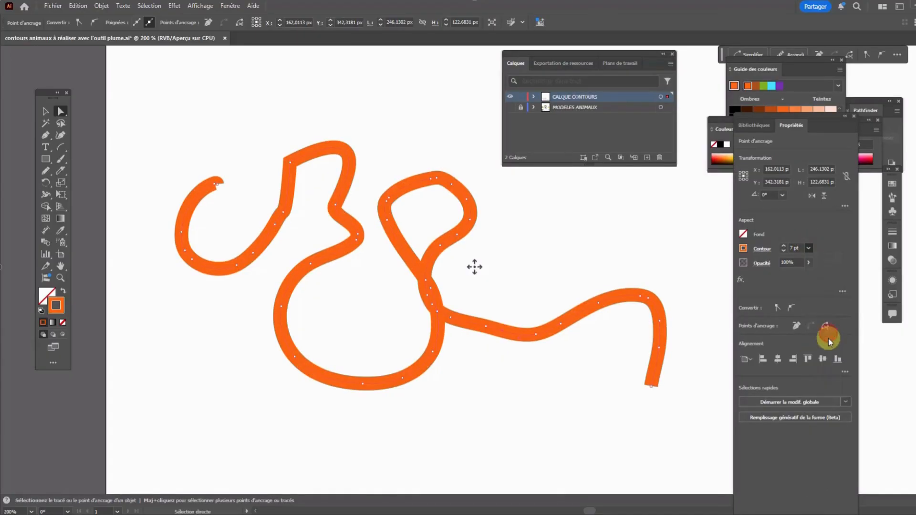
left_click(809, 248)
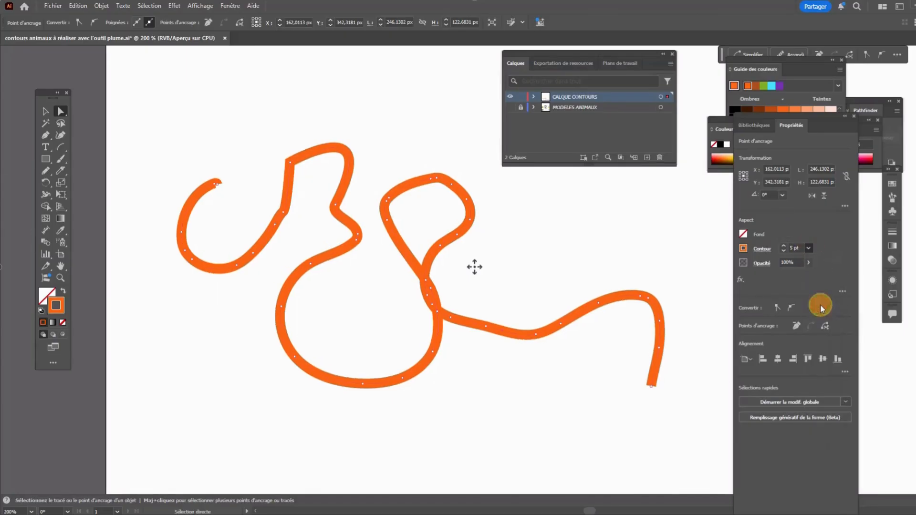
left_click(820, 304)
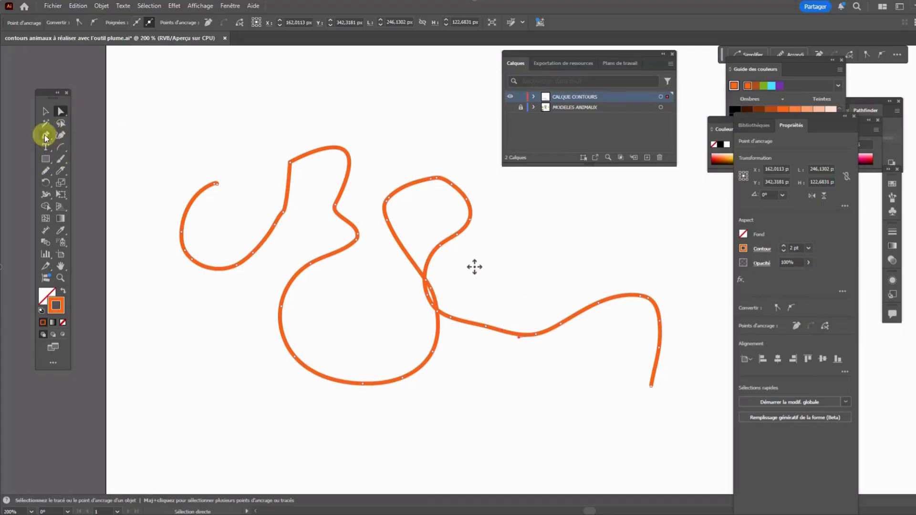
Draw two small freehand shapes above the long line with the Pencil tool: a closed one and an open one about 39 by 32 px
left_click(46, 171)
mouse_move(187, 85)
left_mouse_down()
mouse_move(163, 120)
mouse_move(253, 147)
mouse_move(278, 87)
mouse_move(229, 98)
mouse_move(189, 84)
left_mouse_up()
mouse_move(425, 72)
left_mouse_down()
mouse_move(394, 115)
mouse_move(412, 130)
mouse_move(461, 108)
mouse_move(431, 86)
left_mouse_up()
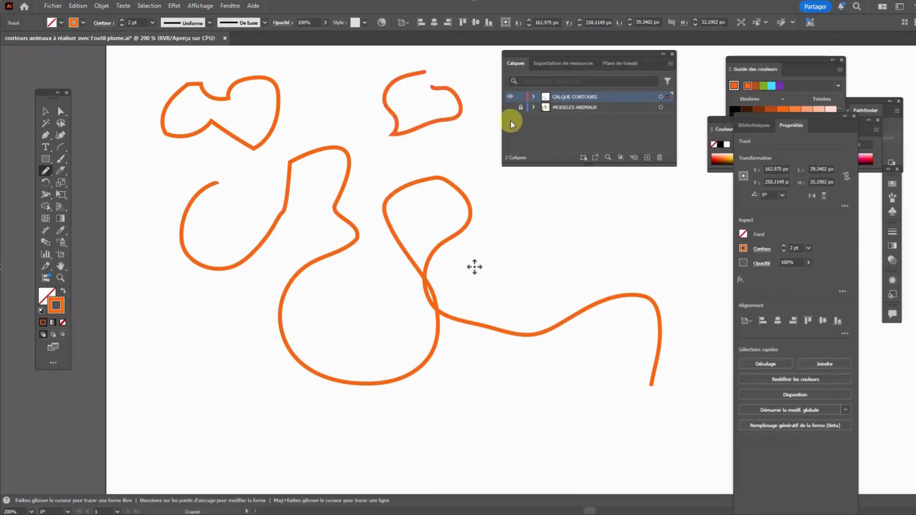
Select the small open freehand shape and join its two endpoints with Joindre to close it
left_click(60, 111)
left_click_drag(350, 67, 474, 144)
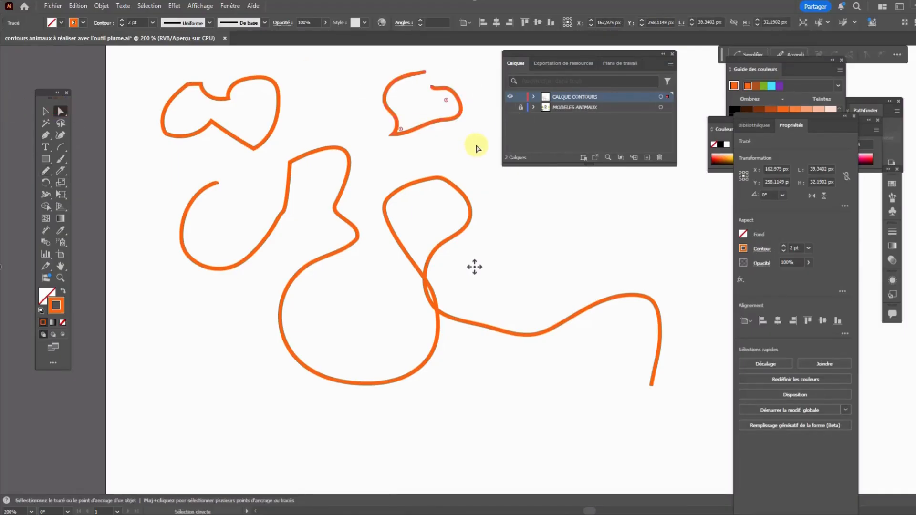
right_click(423, 75)
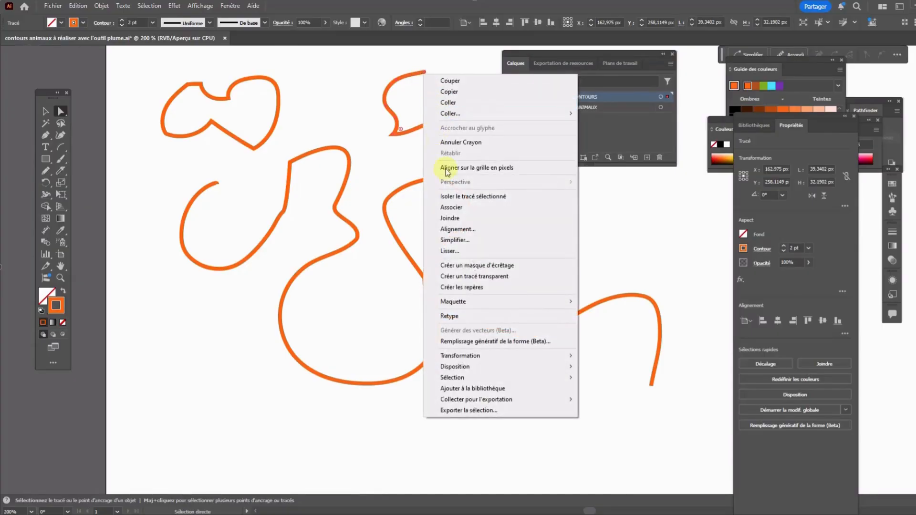
left_click(456, 221)
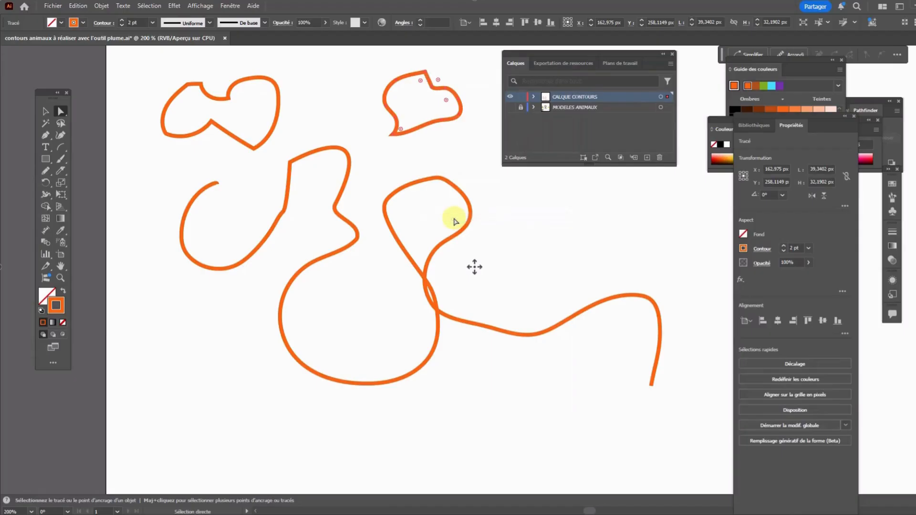
left_click_drag(423, 70, 431, 93)
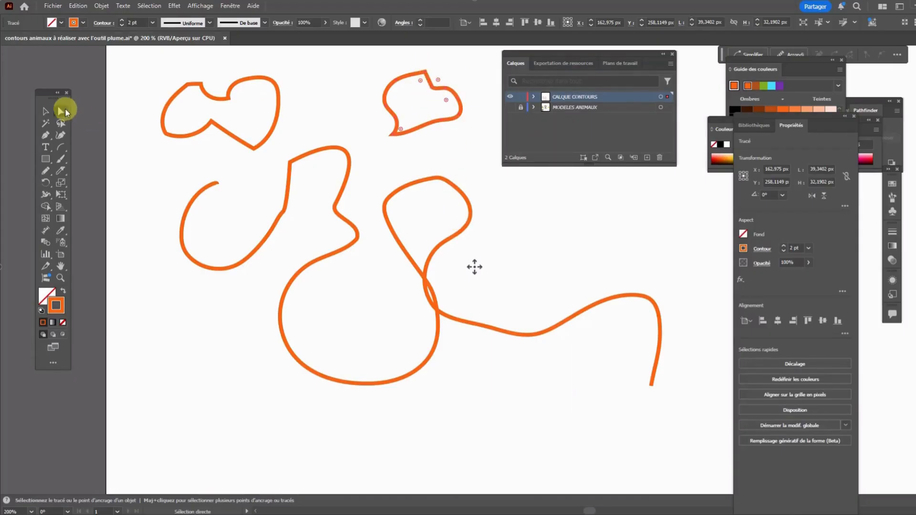
Pull the left side of the joined shape outward into a long, narrow spike and deselect it
left_click(307, 68)
left_click_drag(393, 113, 422, 155)
left_click(506, 180)
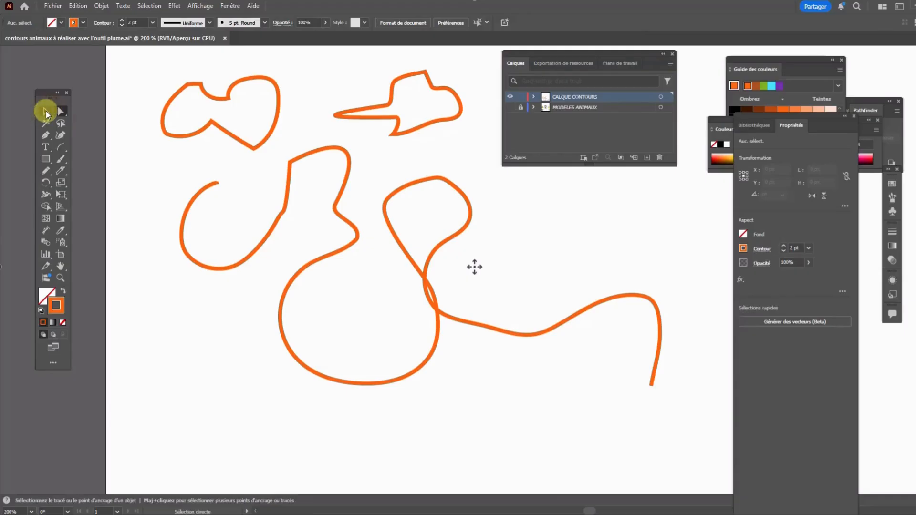
Move the spiked shape just below the large round loop, fill it with light blue and deselect it
left_click(46, 112)
left_click_drag(392, 86, 330, 389)
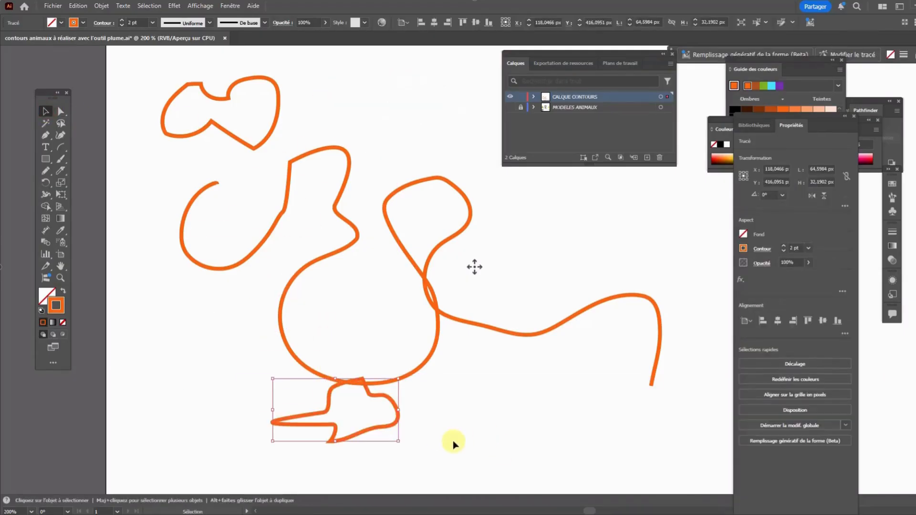
left_click(52, 298)
left_click(771, 87)
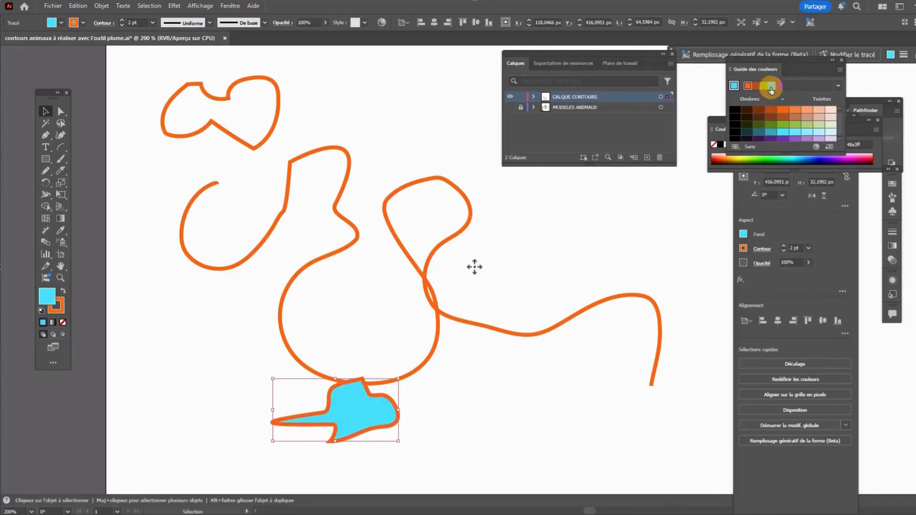
left_click(594, 238)
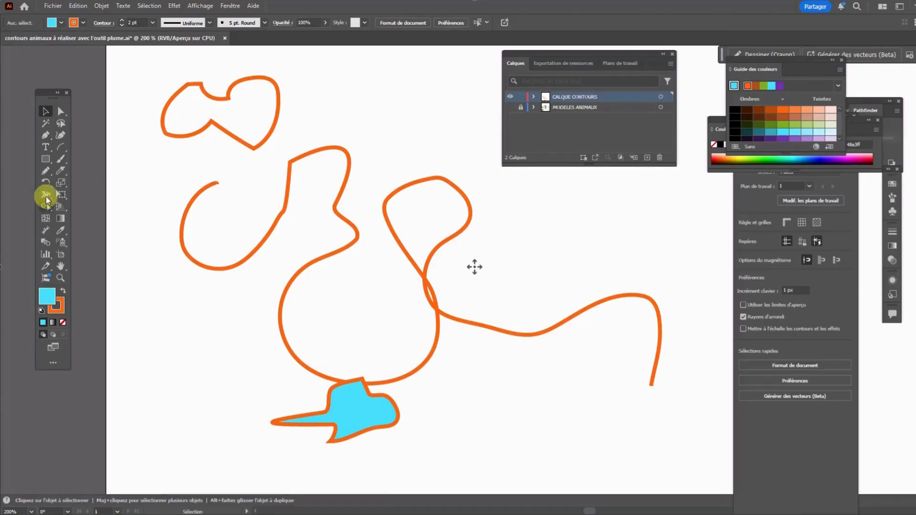
Set the Pencil tool's fidelity to its most precise value (Précis)
double_click(44, 172)
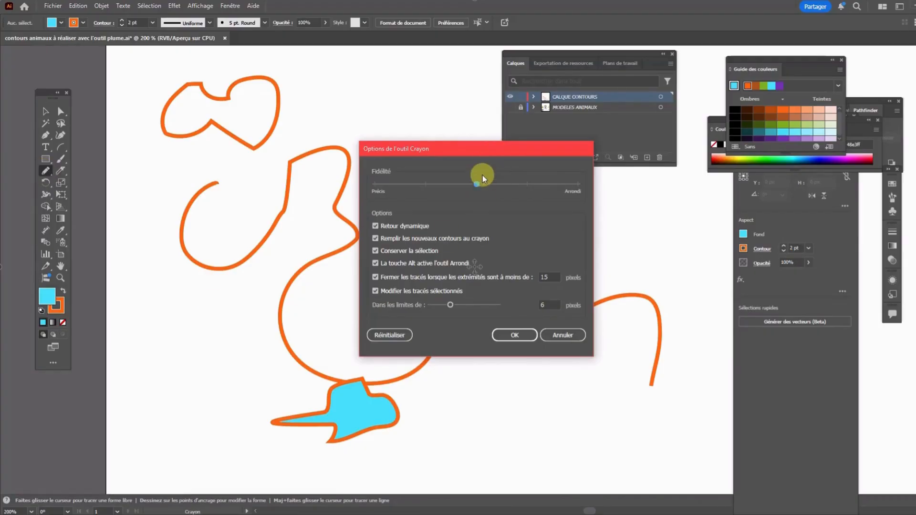
left_click_drag(375, 193, 457, 188)
left_click_drag(516, 182, 558, 183)
mouse_move(375, 188)
left_mouse_down()
mouse_move(449, 187)
mouse_move(375, 187)
left_mouse_up()
left_click(519, 336)
Draw two blue-filled freehand lines about 53 and 49 px wide, and set the second one's stroke weight to 1 pt
mouse_move(333, 107)
left_mouse_down()
mouse_move(346, 88)
mouse_move(377, 97)
mouse_move(352, 135)
mouse_move(436, 124)
mouse_move(428, 144)
left_mouse_up()
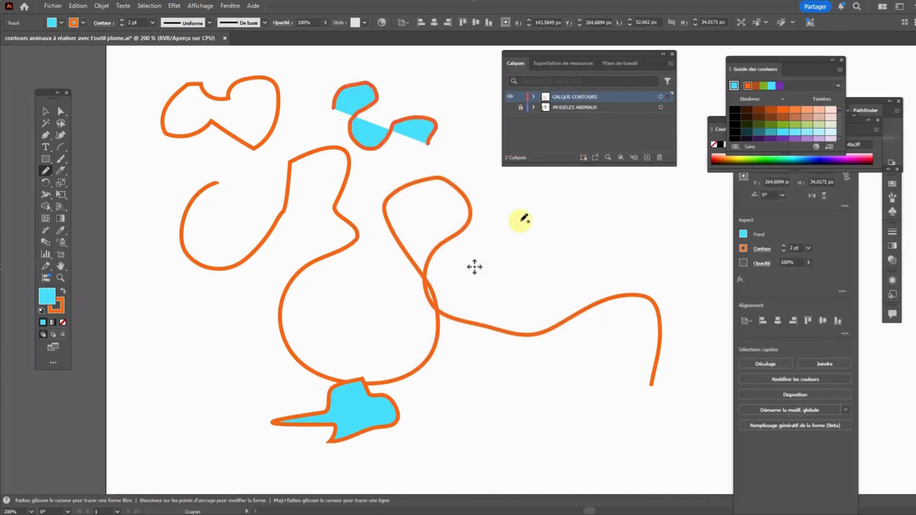
mouse_move(496, 189)
left_mouse_down()
mouse_move(524, 235)
mouse_move(593, 229)
left_mouse_up()
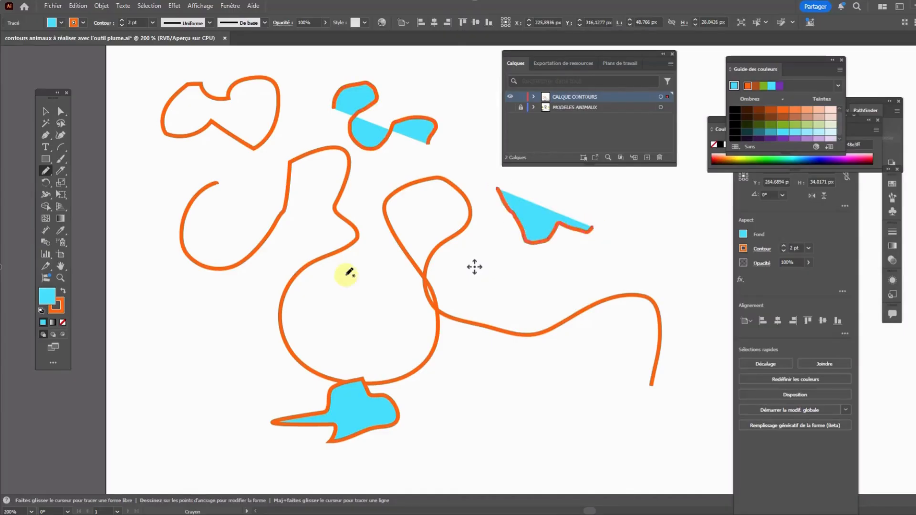
left_click(807, 249)
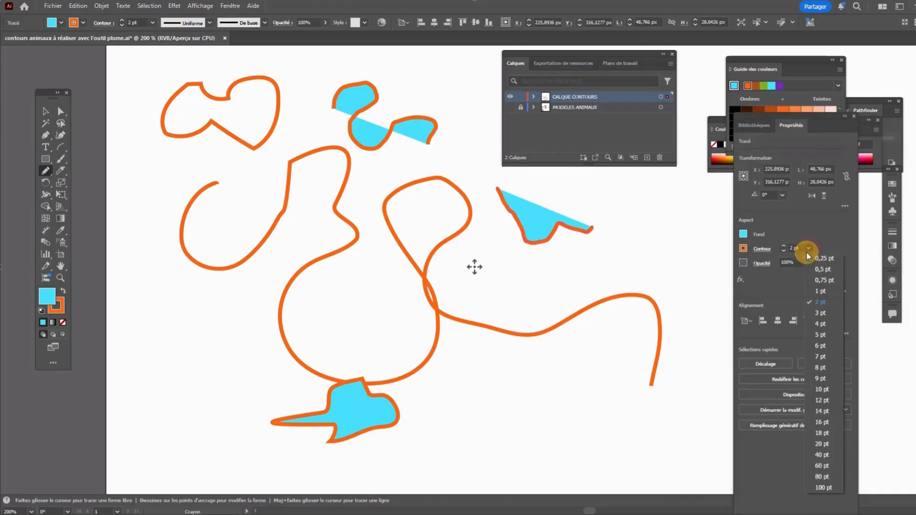
left_click(818, 292)
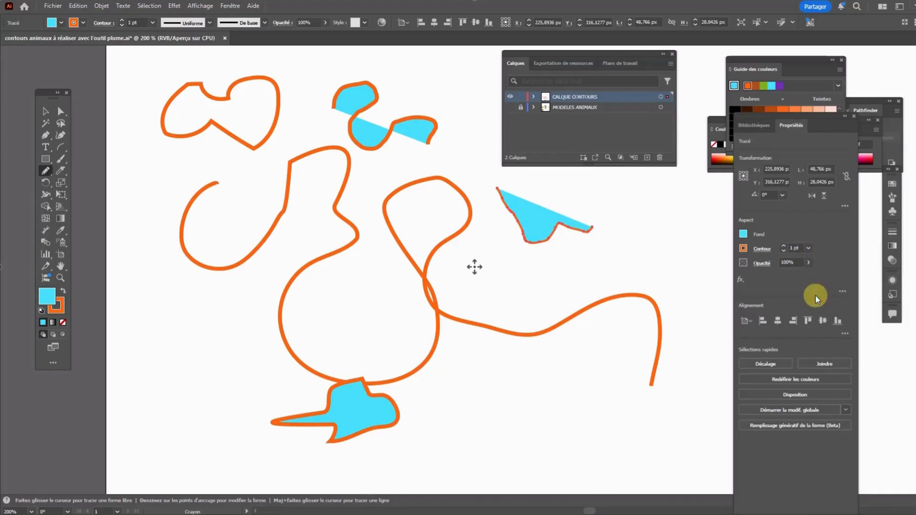
Set the Pencil tool's fidelity to the smoothest value (Arrondi), draw a wavy line about 66 px wide, and deselect it
double_click(45, 171)
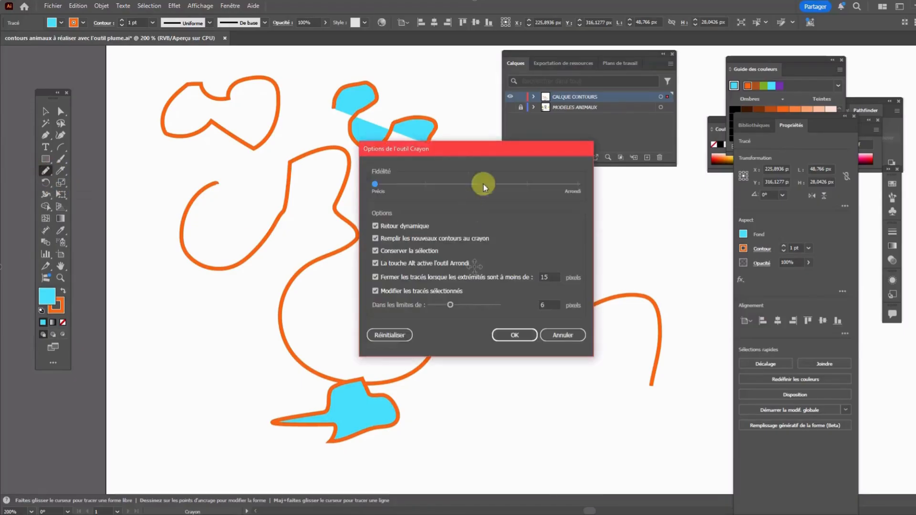
left_click_drag(377, 184, 578, 185)
left_click(514, 335)
mouse_move(543, 280)
left_mouse_down()
mouse_move(593, 283)
mouse_move(640, 238)
mouse_move(672, 256)
left_mouse_up()
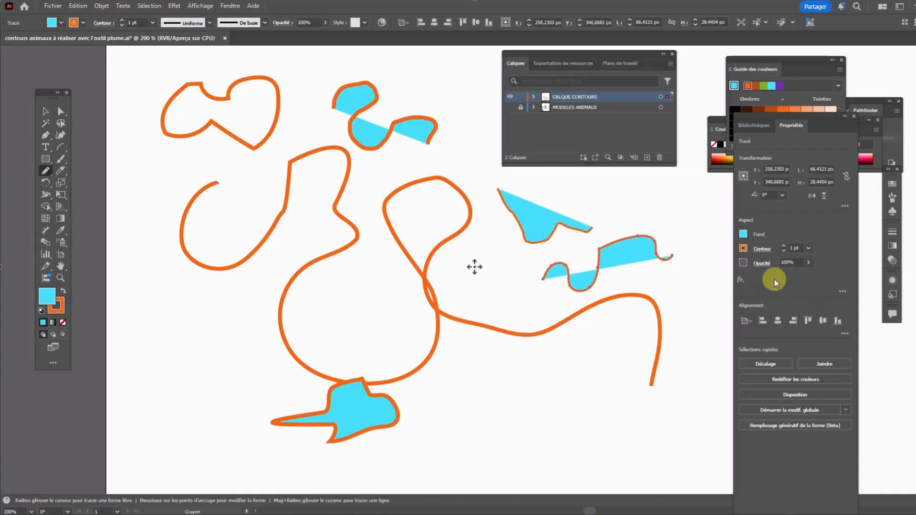
left_click(61, 111)
left_click(528, 180)
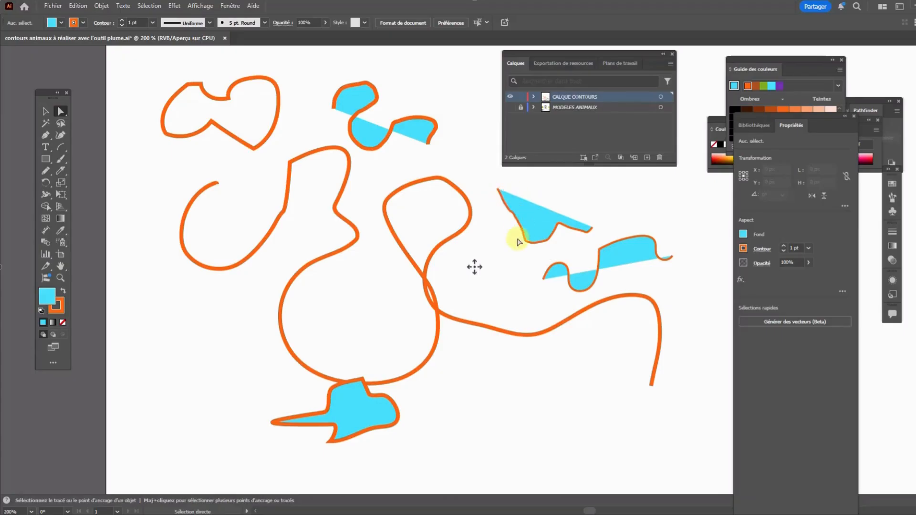
double_click(45, 170)
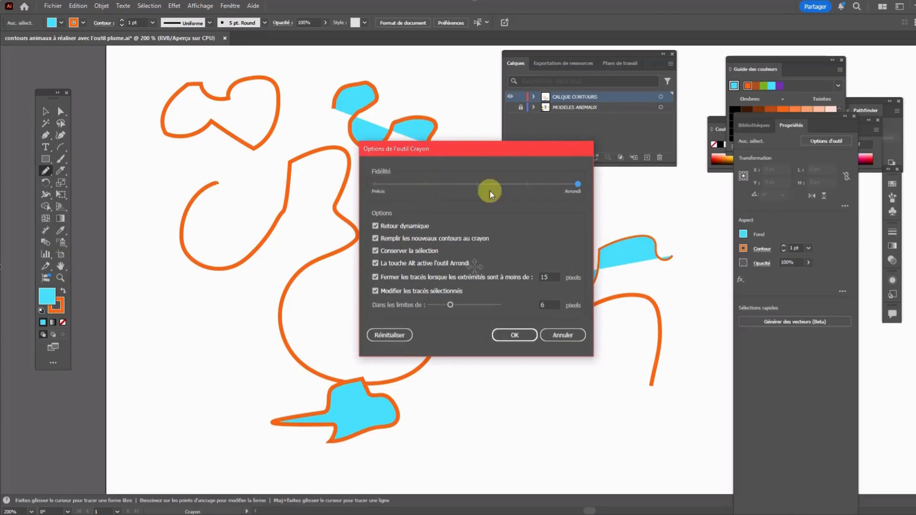
left_click_drag(579, 182, 382, 184)
left_click(566, 336)
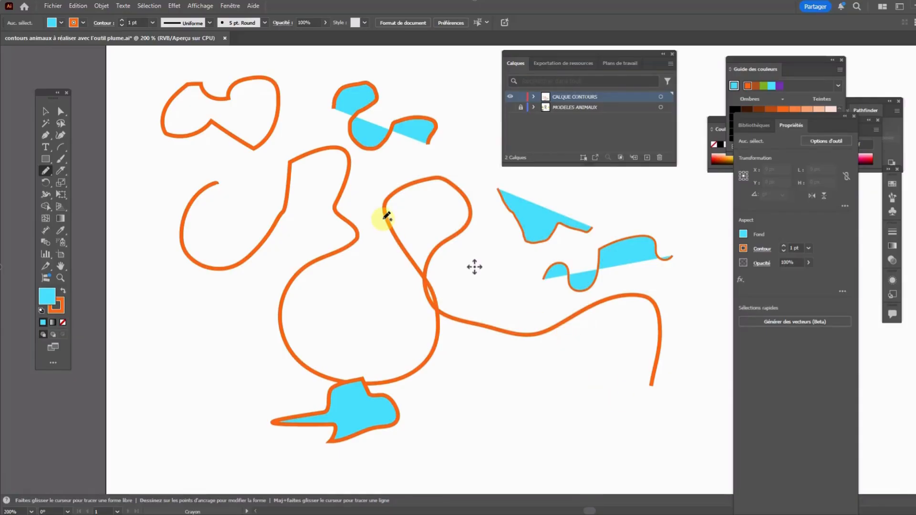
Paint three freehand strokes around and inside the existing shapes with the Paintbrush tool and the 5 pt. Round brush
left_click(60, 161)
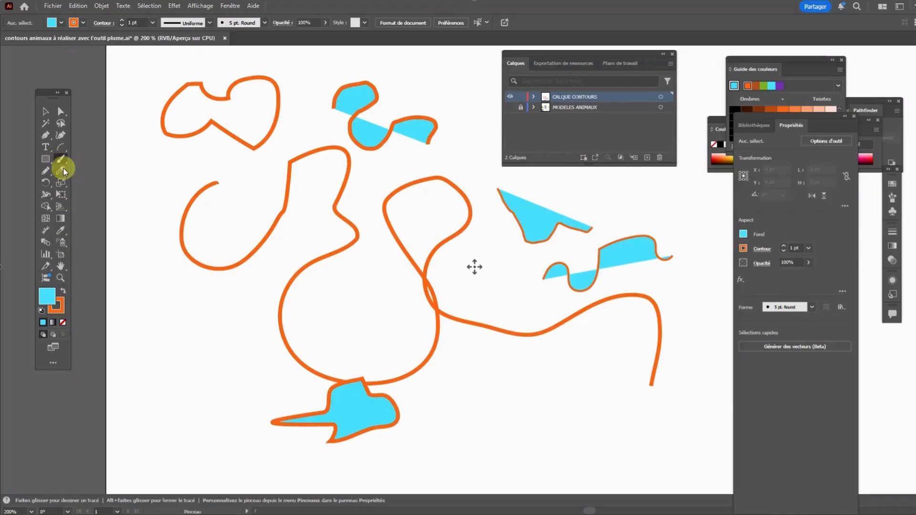
left_click(63, 161)
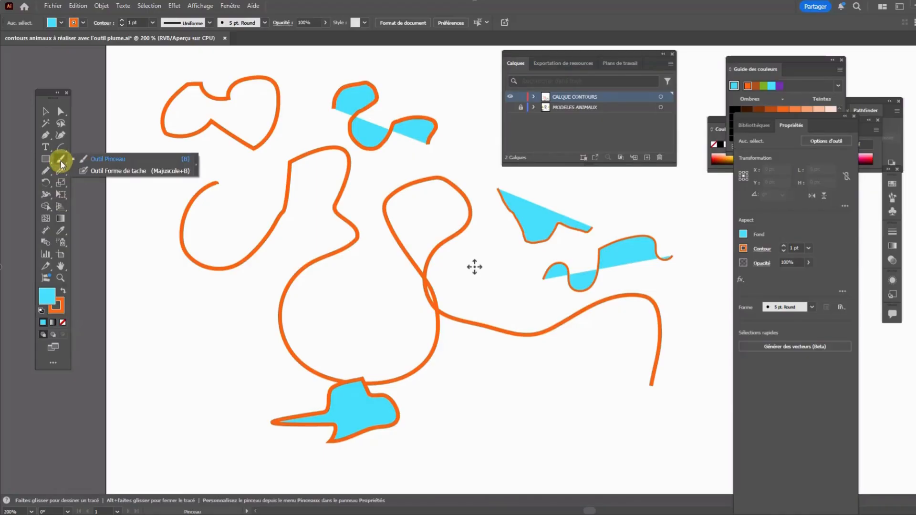
left_click(62, 162)
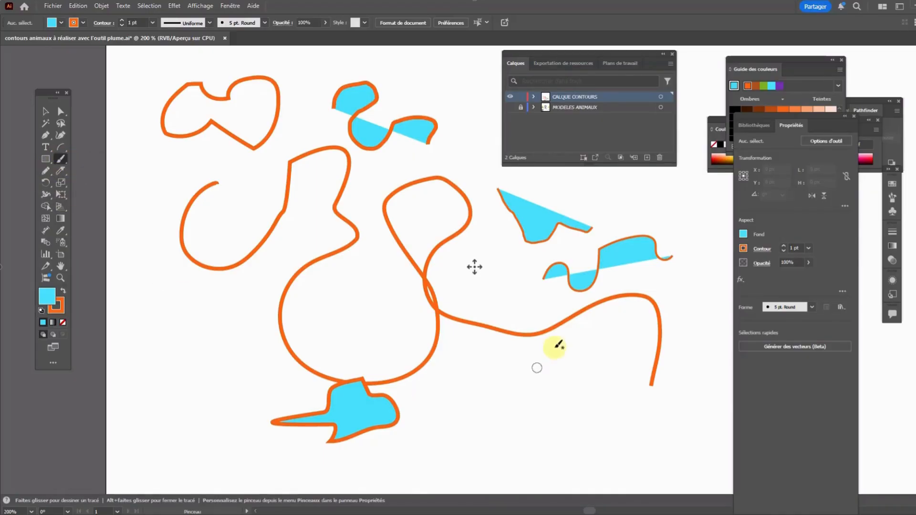
mouse_move(517, 348)
left_mouse_down()
mouse_move(476, 417)
mouse_move(504, 443)
mouse_move(567, 352)
mouse_move(613, 383)
mouse_move(593, 443)
mouse_move(639, 436)
left_mouse_up()
mouse_move(633, 185)
left_mouse_down()
mouse_move(466, 184)
mouse_move(476, 204)
left_mouse_up()
mouse_move(328, 272)
left_mouse_down()
mouse_move(342, 307)
mouse_move(403, 295)
left_mouse_up()
Set the brush stroke weight to 12 pt and paint a very broad orange stroke across the existing drawings
left_click(808, 249)
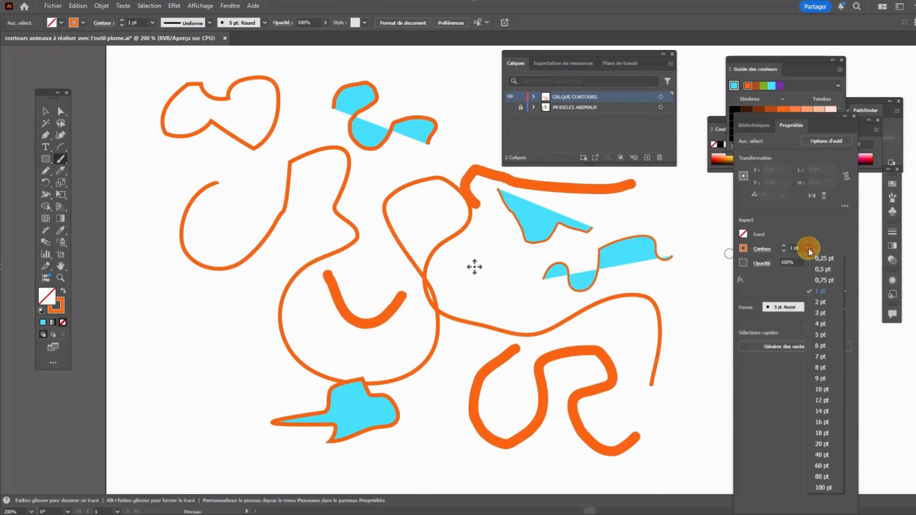
left_click(827, 399)
mouse_move(389, 256)
left_mouse_down()
mouse_move(414, 311)
mouse_move(423, 213)
mouse_move(242, 121)
mouse_move(474, 311)
left_mouse_up()
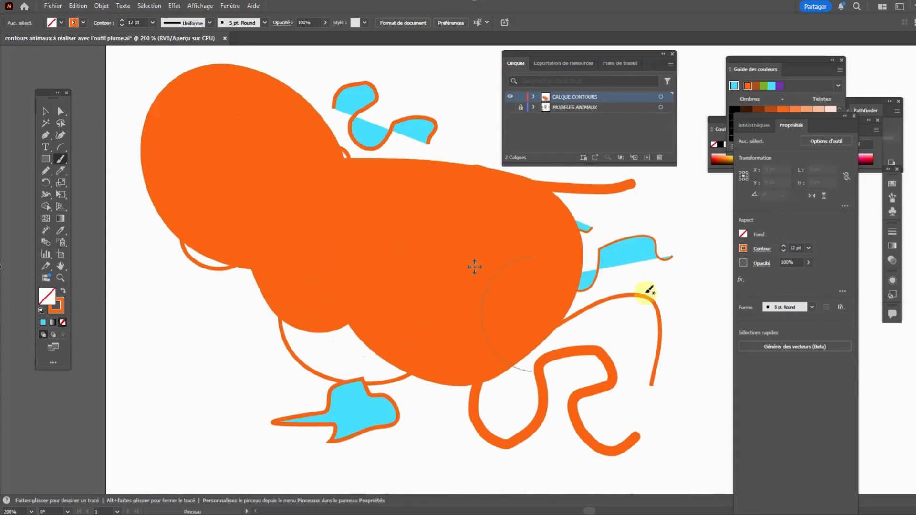
Set the brush stroke weight to 5 pt and paint a short curved stroke in the artboard's lower-left area
left_click(808, 247)
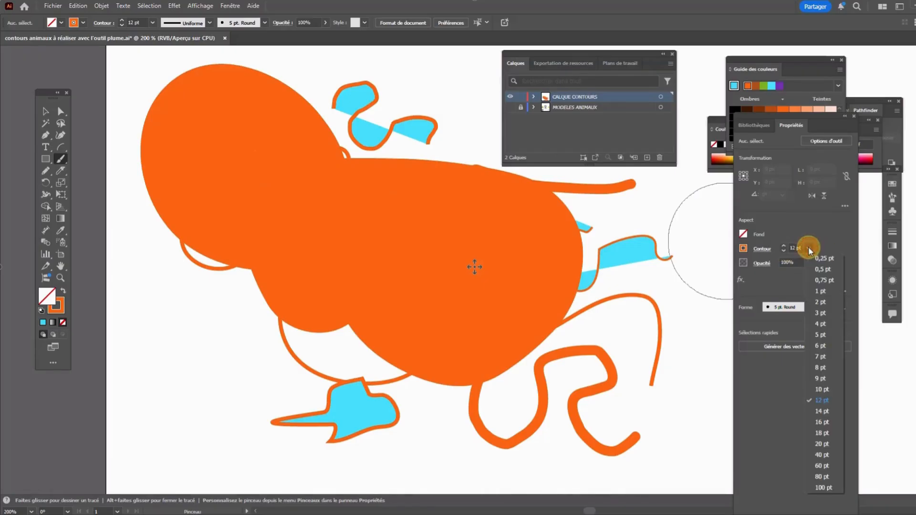
left_click(831, 334)
mouse_move(180, 346)
left_mouse_down()
mouse_move(198, 395)
mouse_move(233, 377)
left_mouse_up()
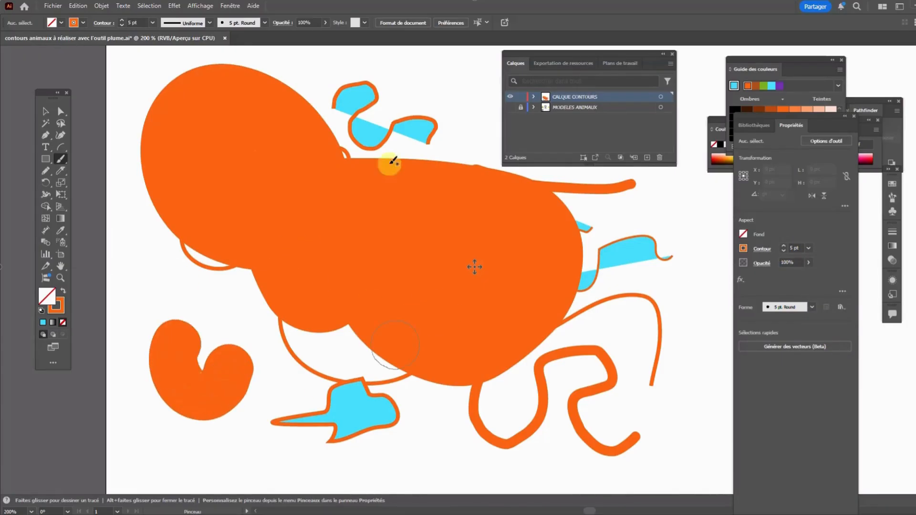
Choose the 5 pt. Oval brush and paint several variable-width strokes around the top, right and bottom of the artboard
left_click(263, 23)
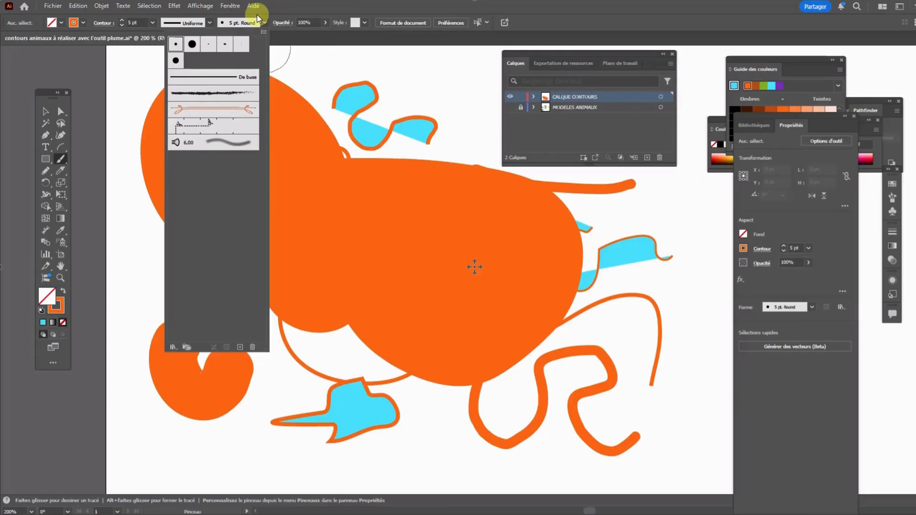
left_click(224, 45)
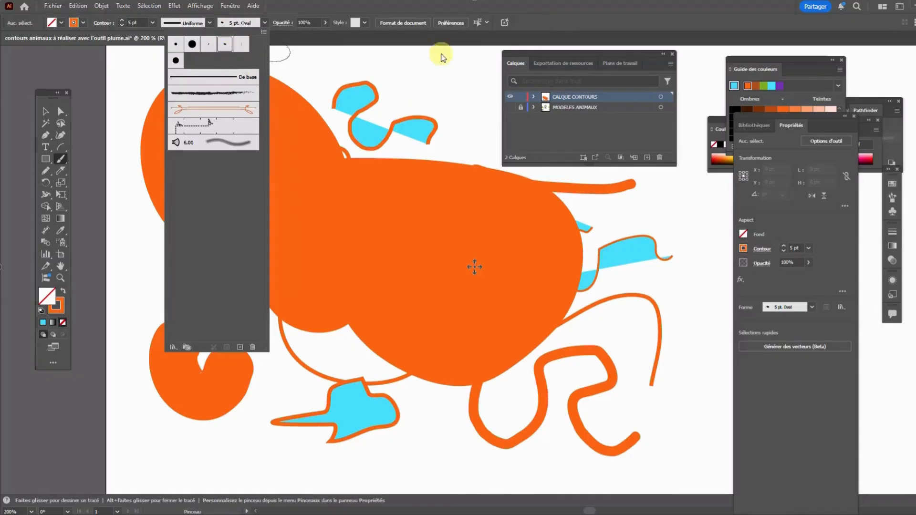
left_click(434, 66)
mouse_move(392, 81)
left_mouse_down()
mouse_move(402, 65)
mouse_move(419, 86)
mouse_move(509, 71)
mouse_move(462, 147)
mouse_move(697, 242)
mouse_move(705, 236)
left_mouse_up()
mouse_move(689, 369)
left_mouse_down()
mouse_move(676, 421)
mouse_move(685, 450)
mouse_move(677, 404)
left_mouse_up()
mouse_move(456, 455)
left_mouse_down()
mouse_move(433, 441)
mouse_move(282, 450)
mouse_move(216, 434)
left_mouse_up()
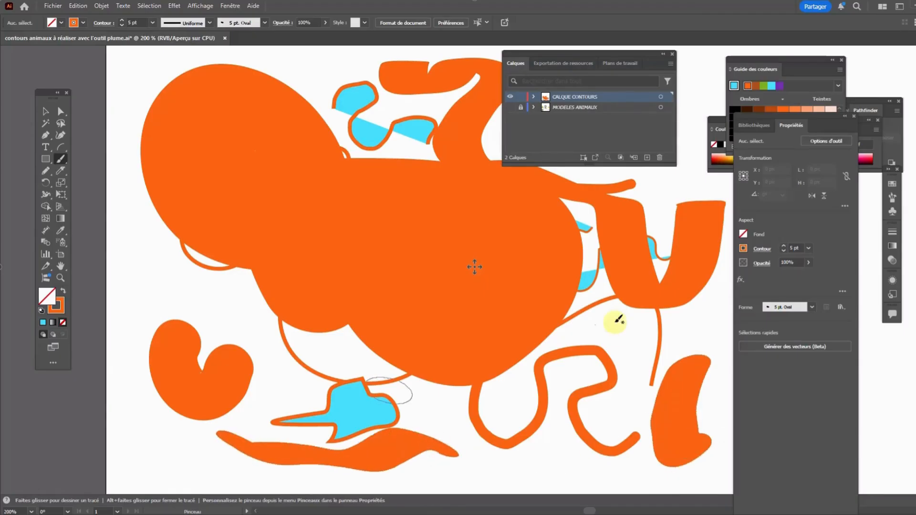
Set the oval brush's stroke weight to 1 pt and paint a short wavy stroke near the artboard's left edge
left_click(807, 249)
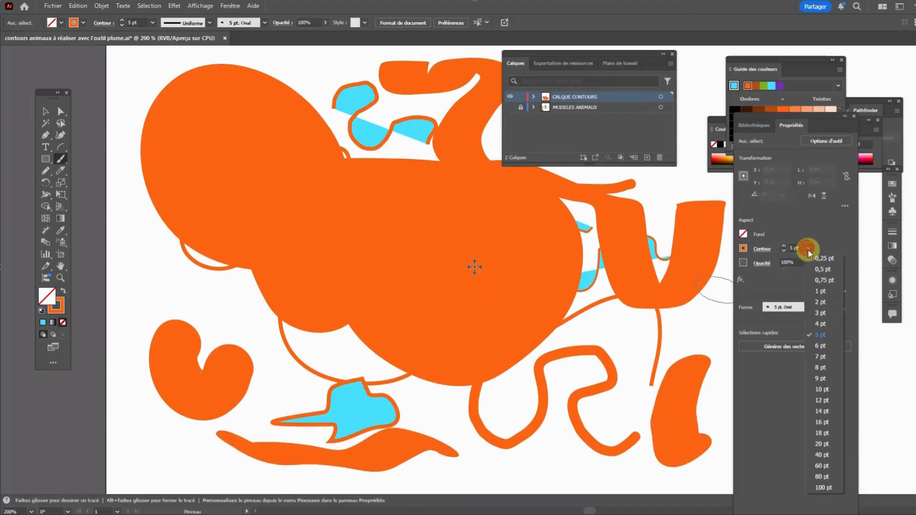
left_click(825, 292)
mouse_move(144, 275)
left_mouse_down()
mouse_move(153, 295)
mouse_move(181, 290)
mouse_move(195, 308)
mouse_move(224, 298)
left_mouse_up()
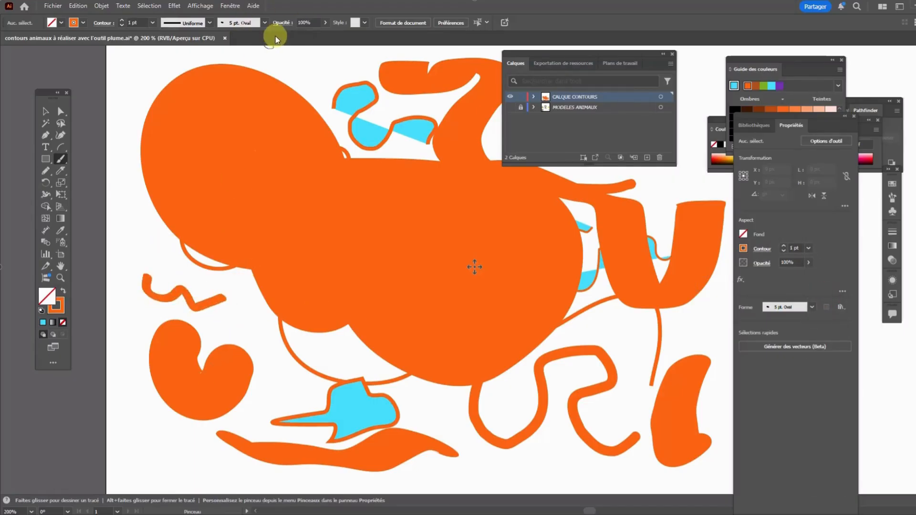
Choose the 15 pt. Round brush and paint with it from the artboard's left edge into the large orange area
left_click(265, 24)
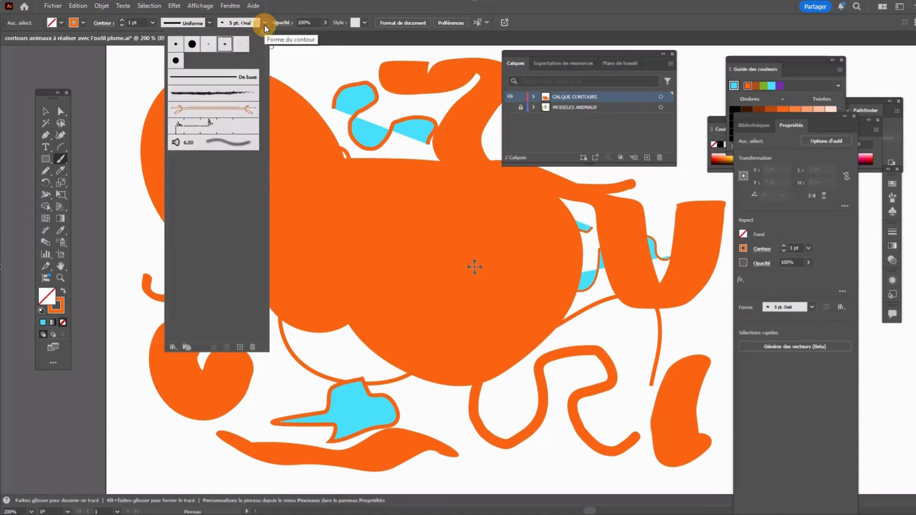
left_click(192, 46)
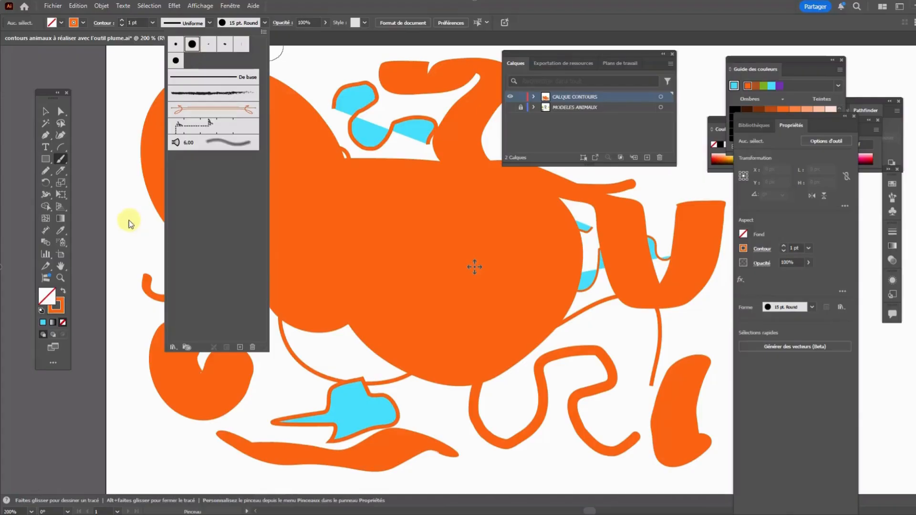
left_click(805, 250)
mouse_move(134, 224)
left_mouse_down()
mouse_move(179, 262)
mouse_move(237, 273)
mouse_move(394, 340)
mouse_move(246, 79)
left_mouse_up()
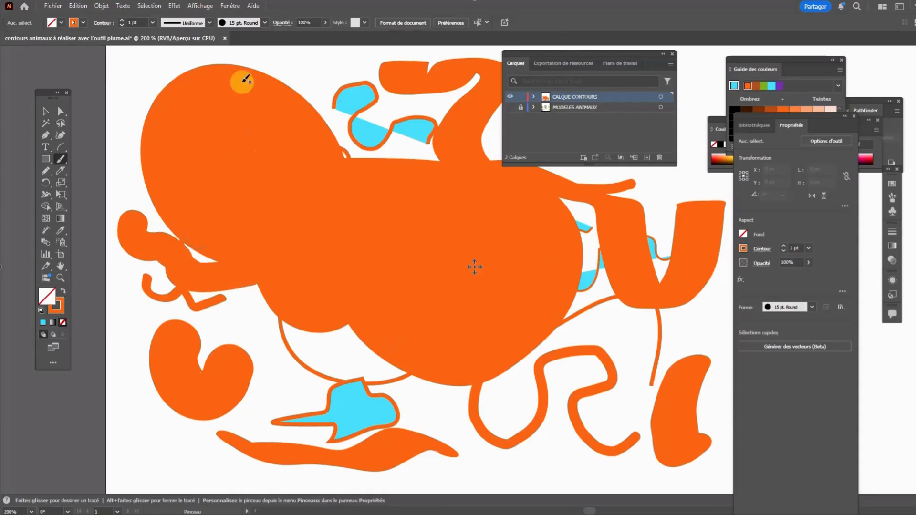